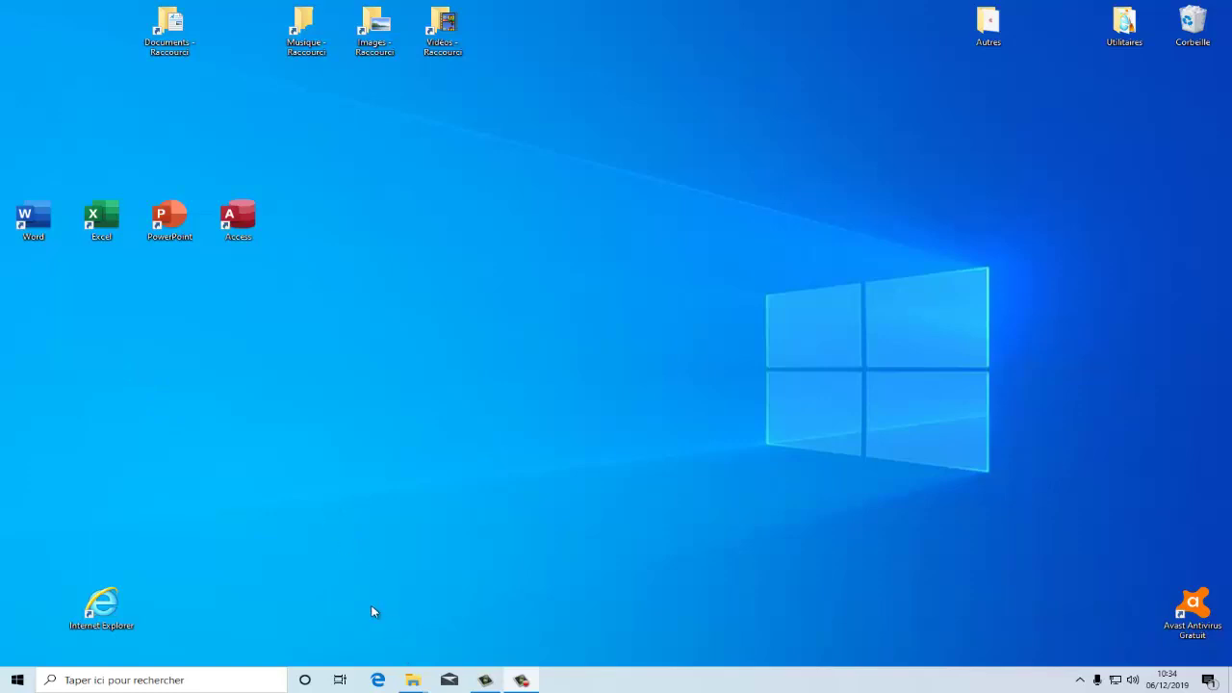
- Switch to Microsoft Edge and search Google for "veracrypt"
left_click(378, 680)
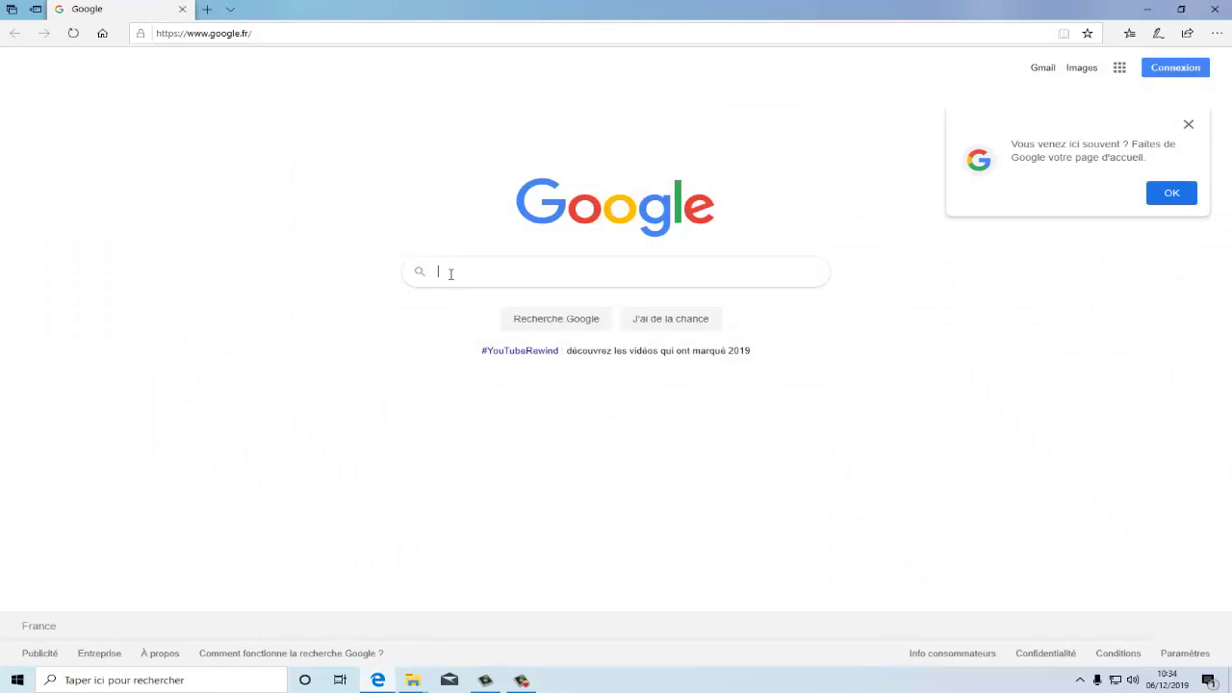
type("vera")
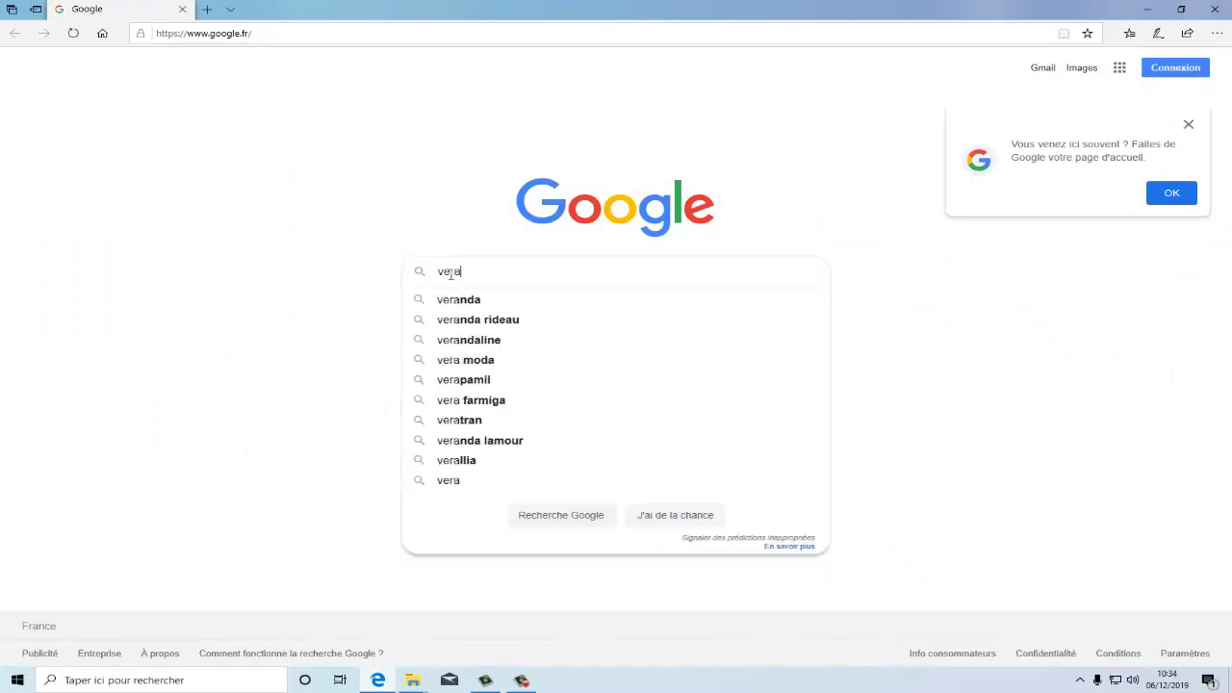
type("cr")
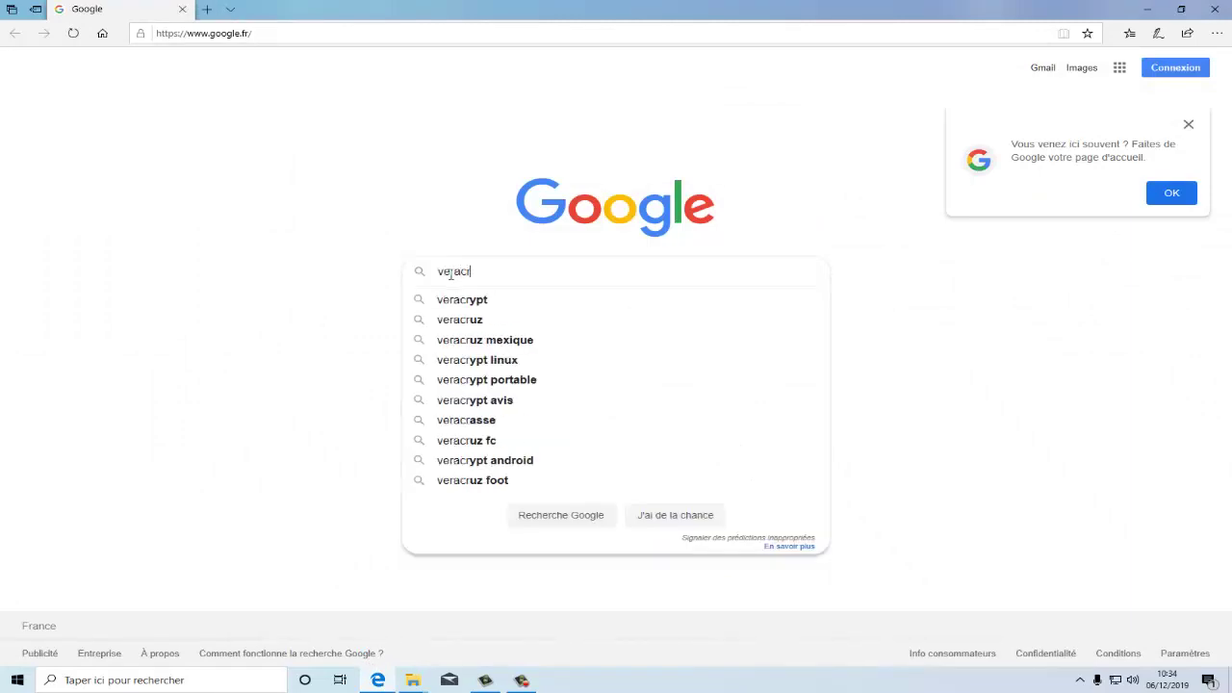
type("ypt")
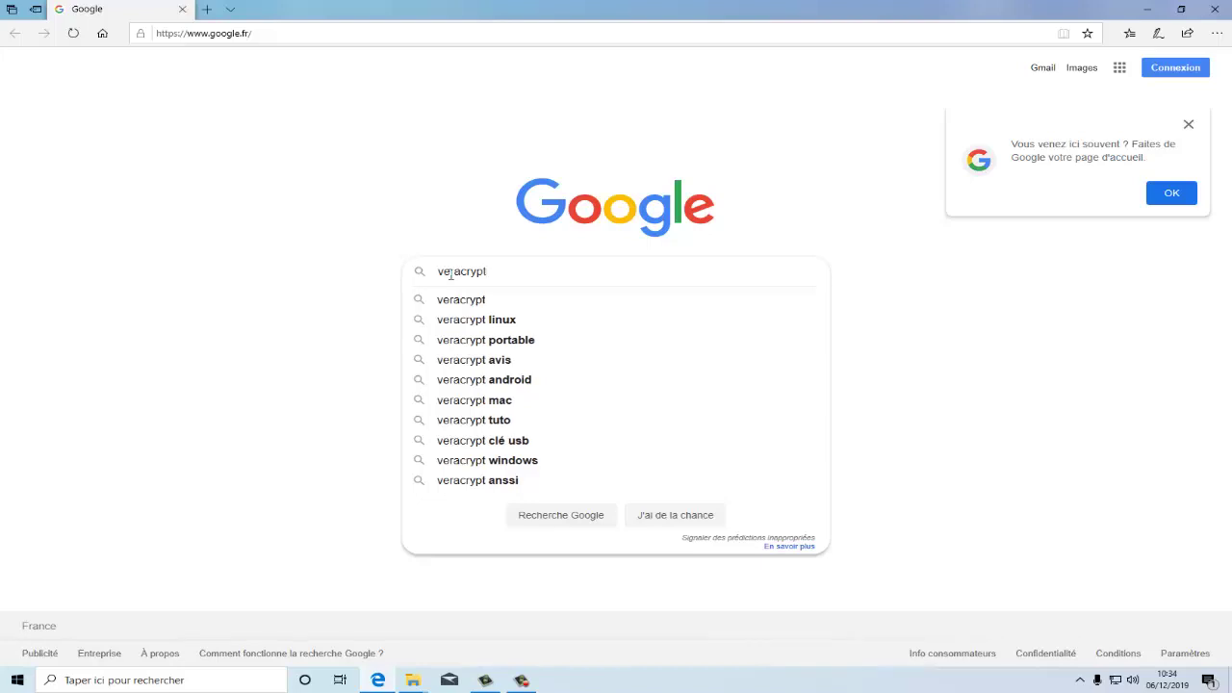
left_click(486, 304)
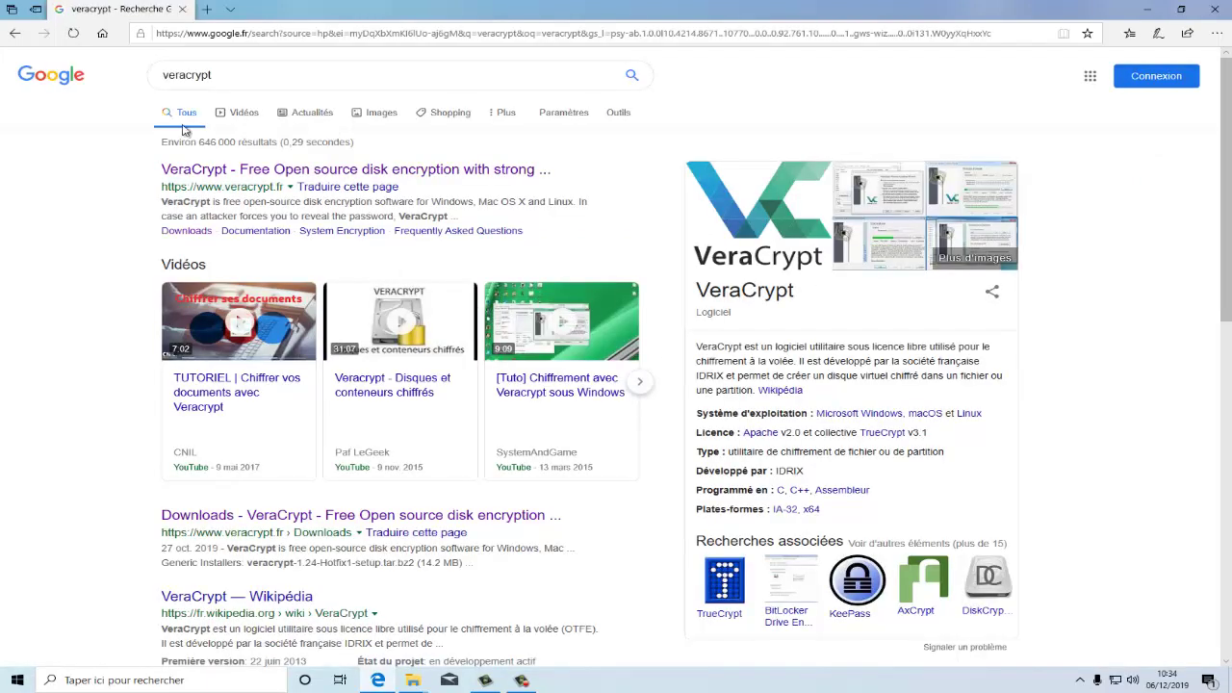
- Open the Downloads page of the official veracrypt.fr site and dismiss the Avast notification
left_click(186, 173)
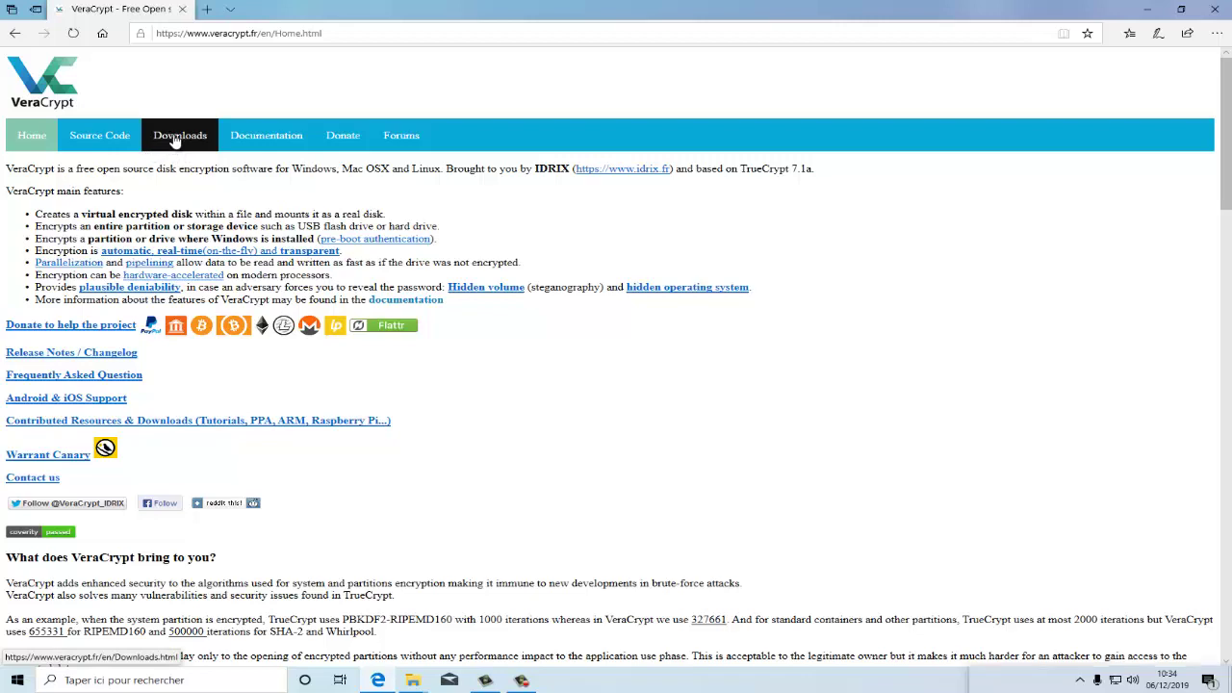
left_click(175, 140)
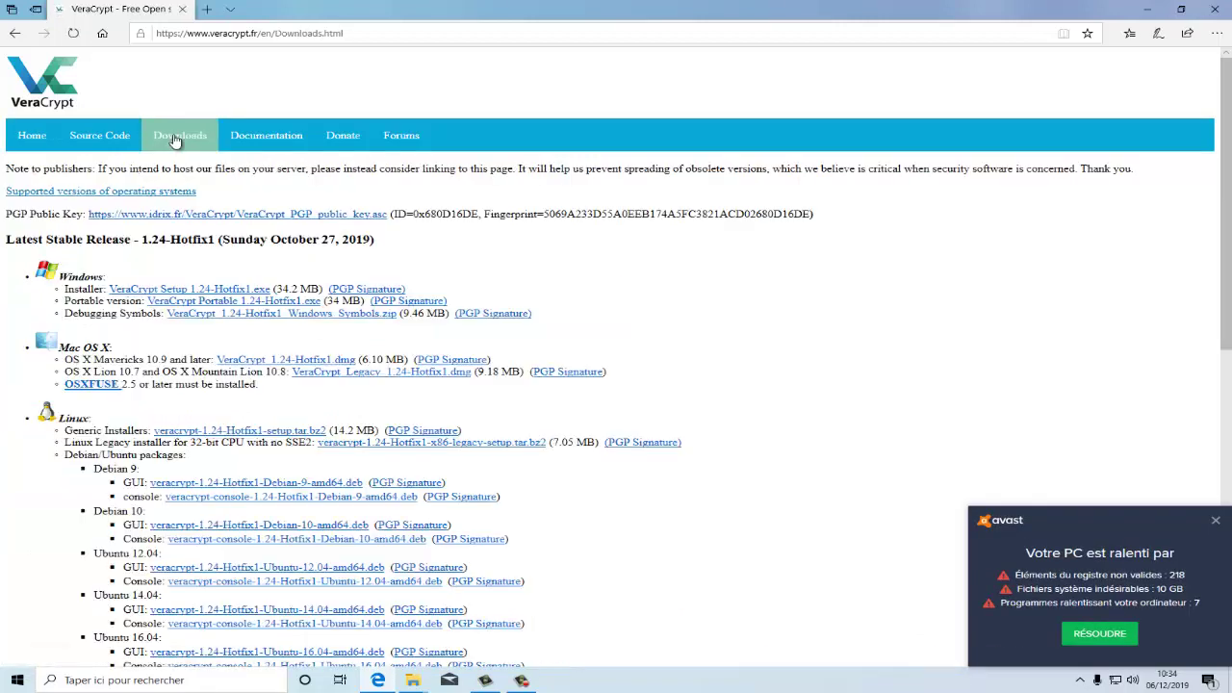
left_click(1215, 525)
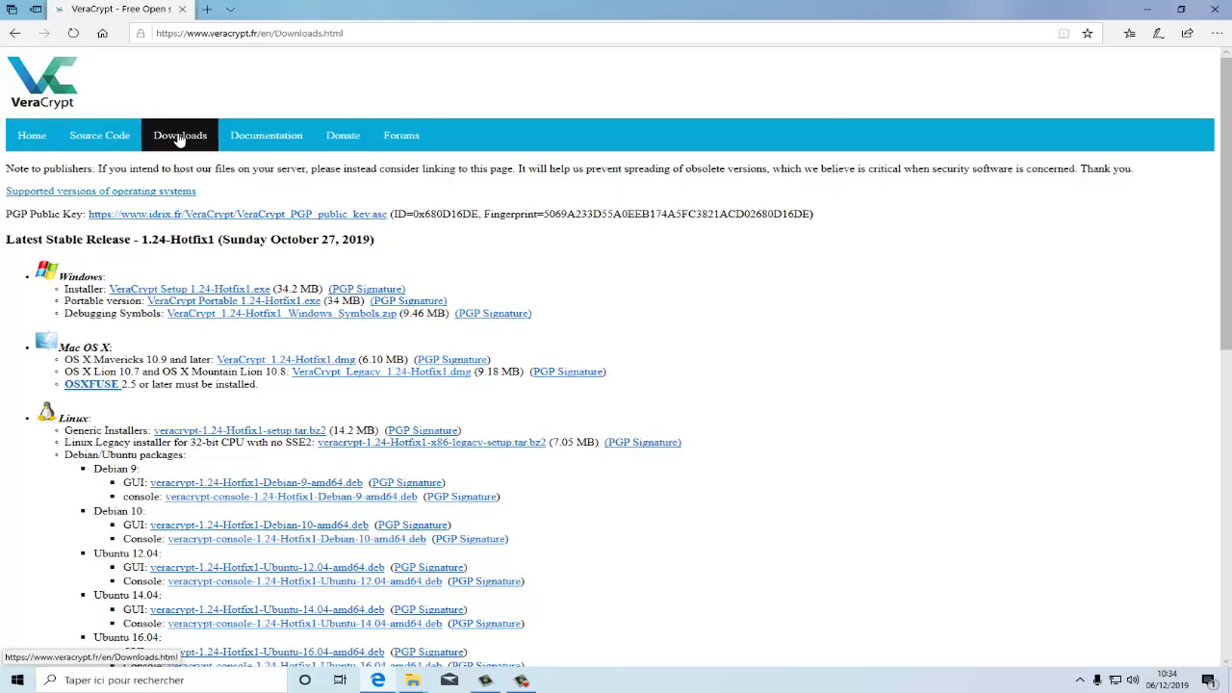
- Download the Windows installer VeraCrypt Setup 1.24-Hotfix1.exe and save it in the Téléchargements folder
left_click(169, 291)
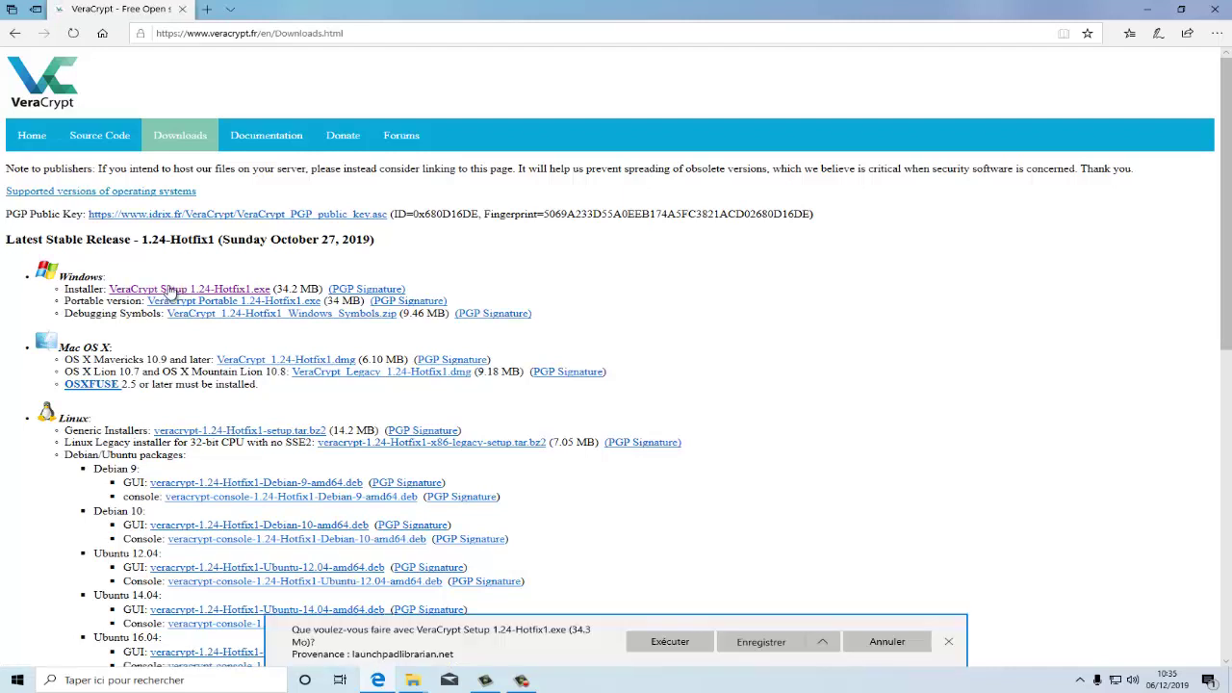
left_click(823, 642)
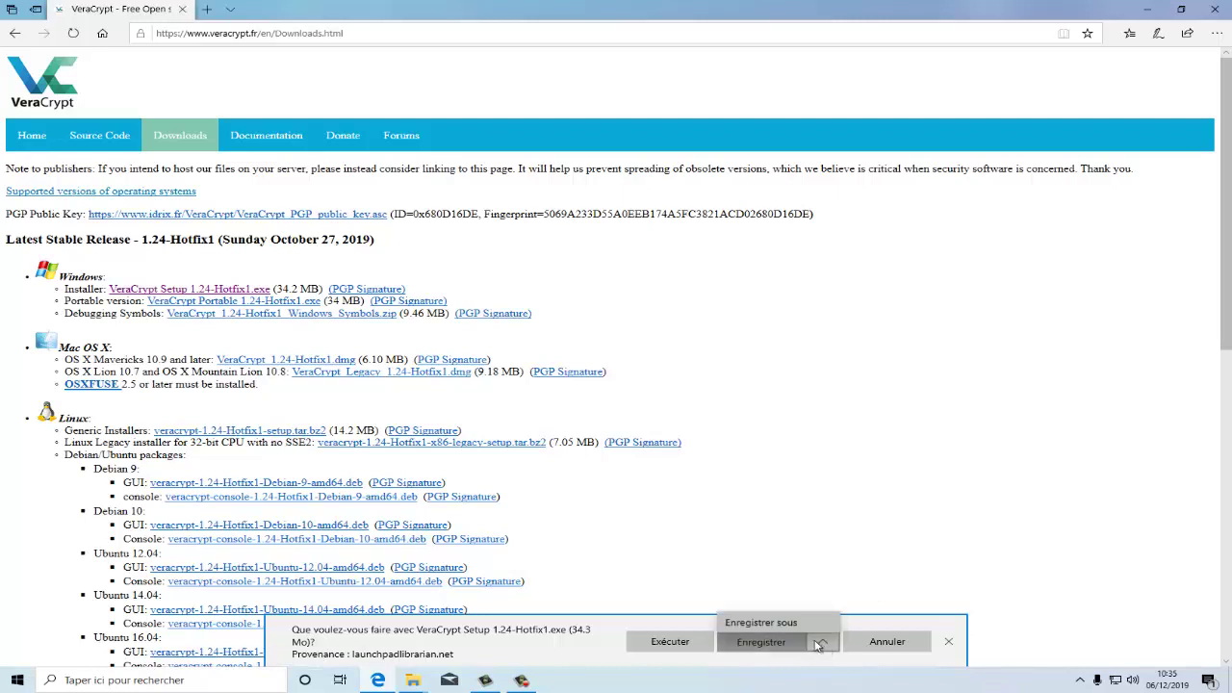
left_click(778, 622)
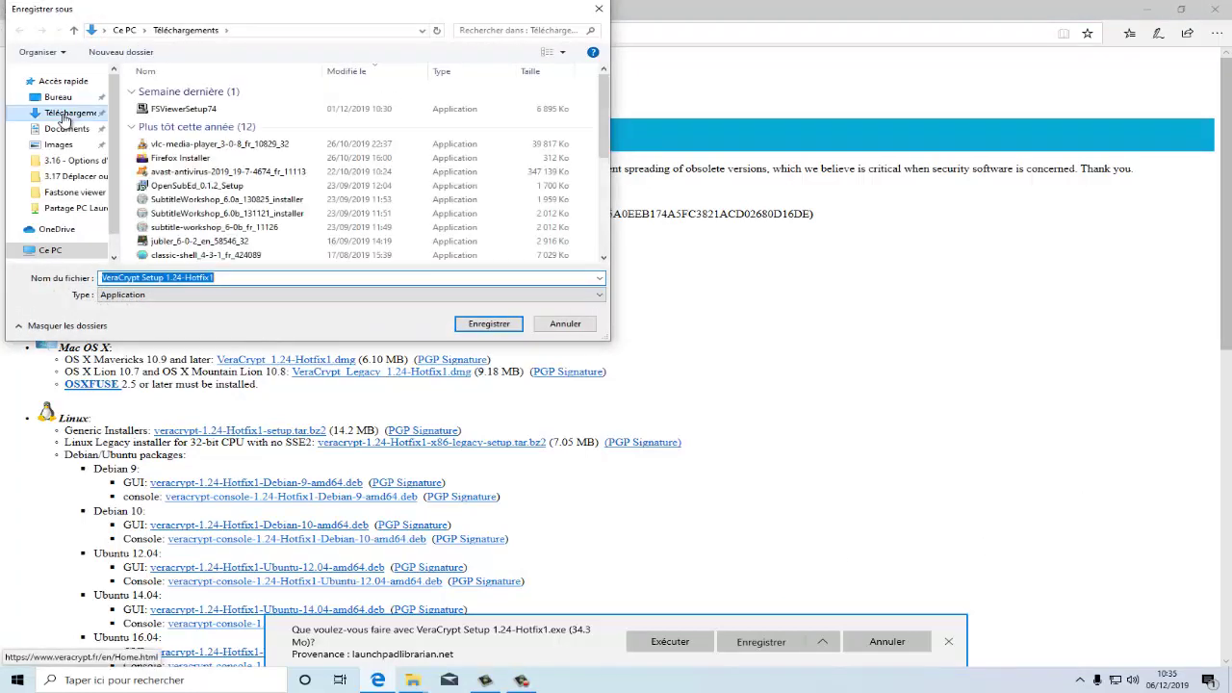
left_click(64, 117)
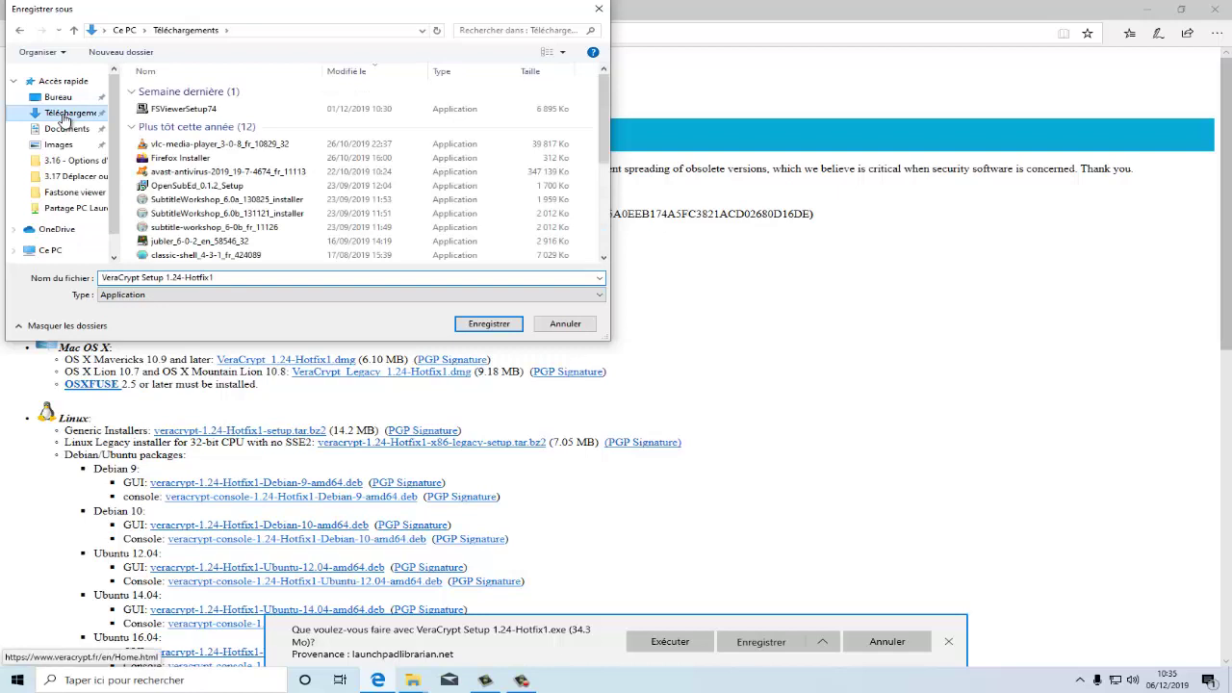
left_click(492, 325)
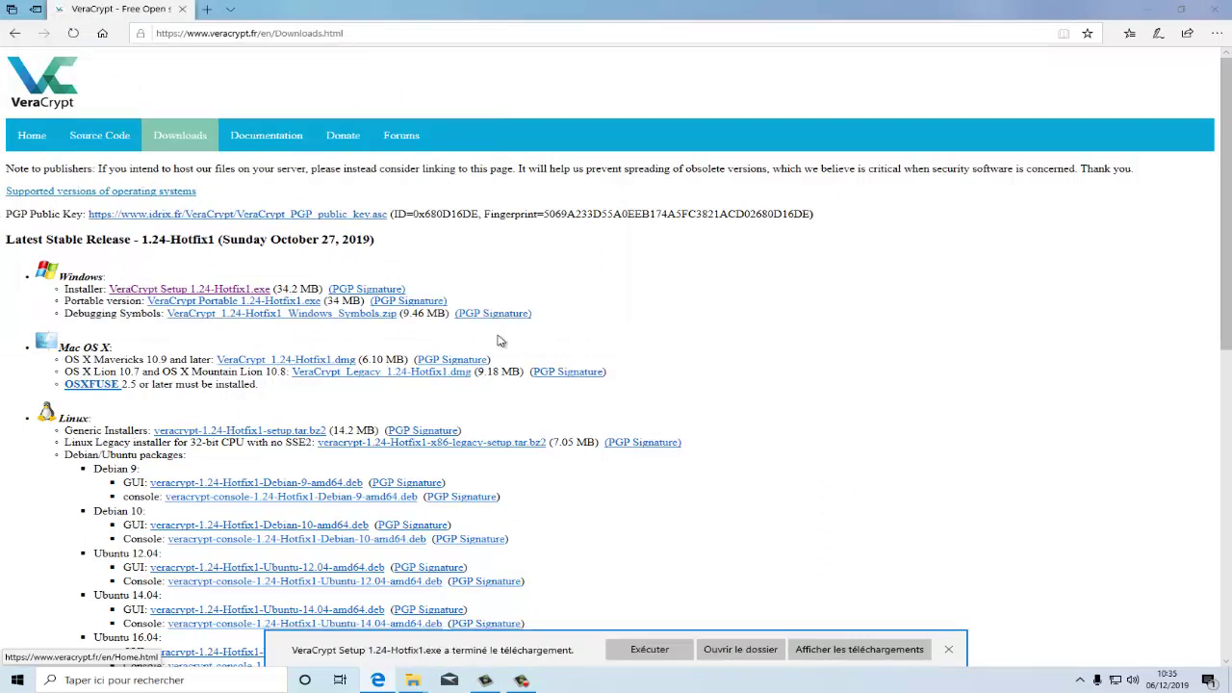
- Run the downloaded VeraCrypt installer in Français and accept the license terms
left_click(657, 653)
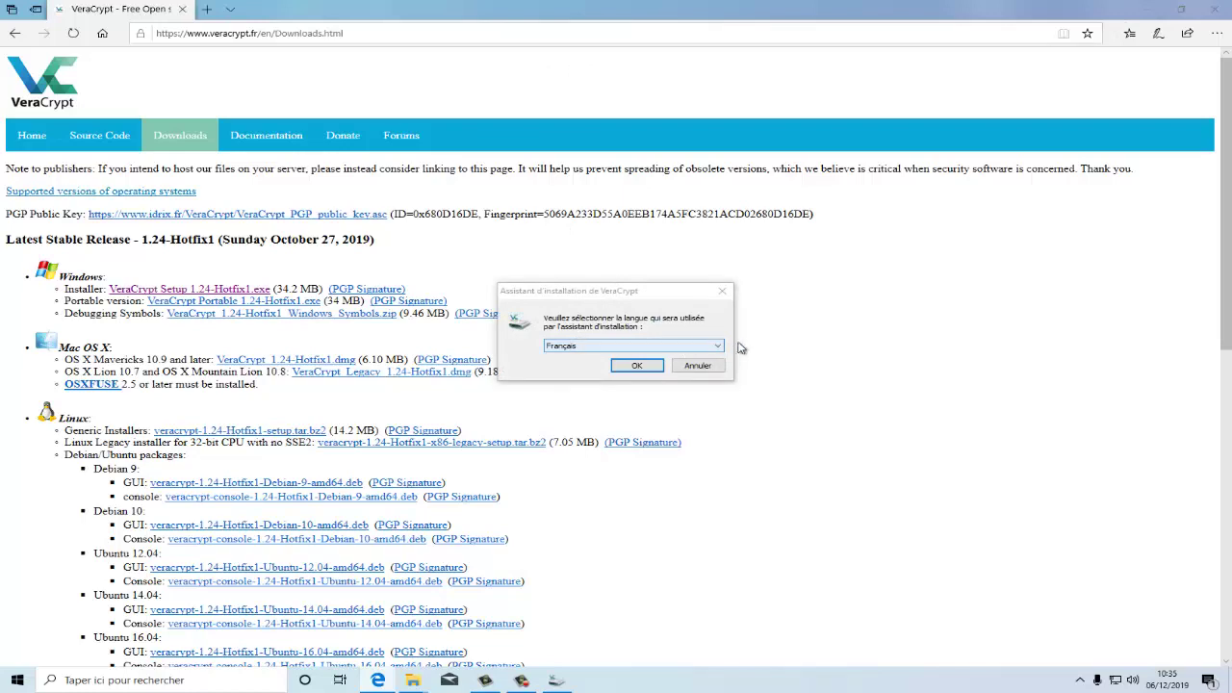
left_click(635, 367)
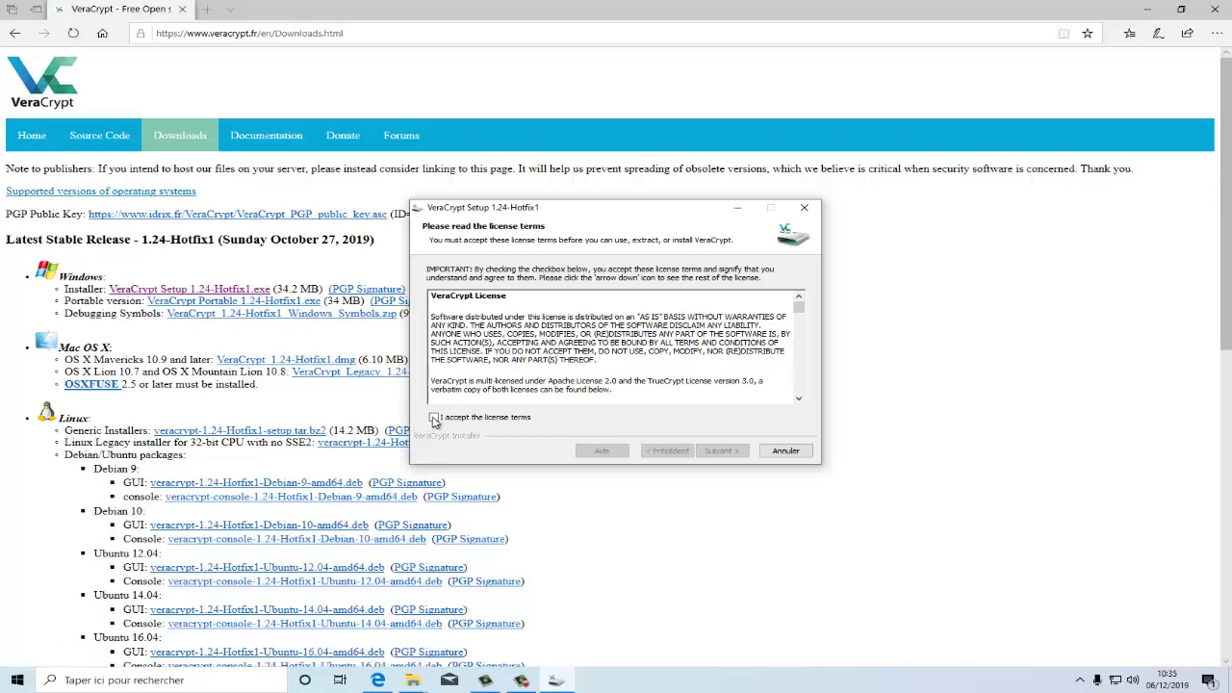
left_click(433, 418)
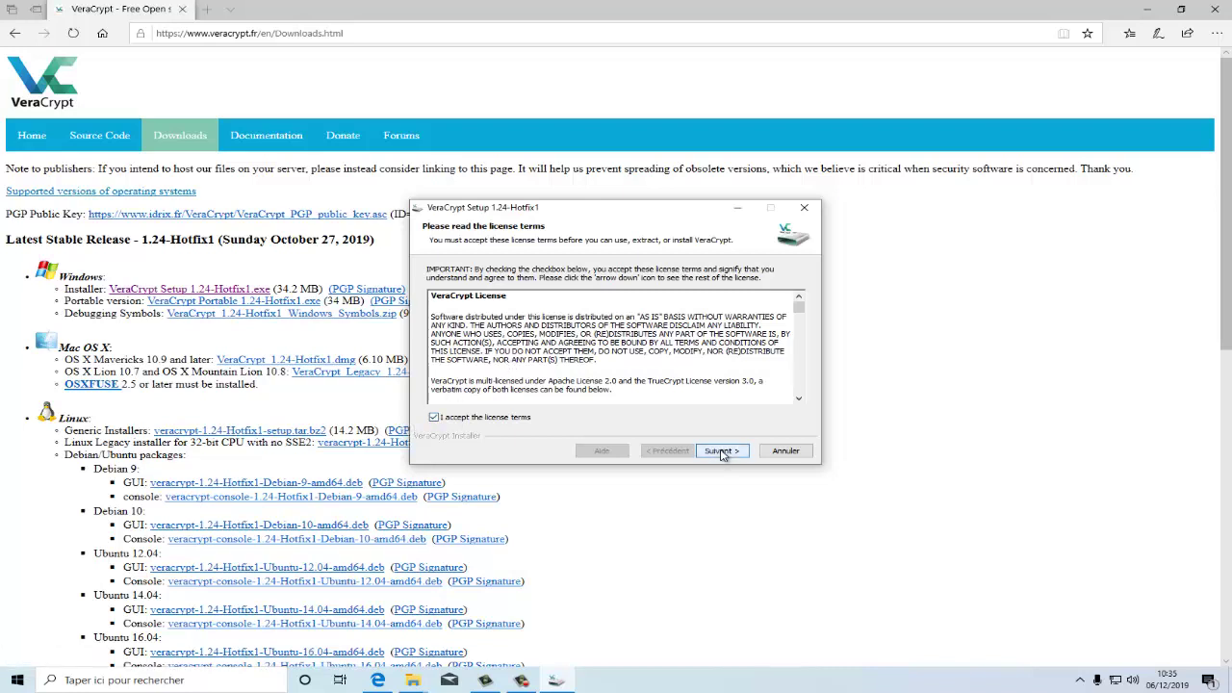
left_click(722, 451)
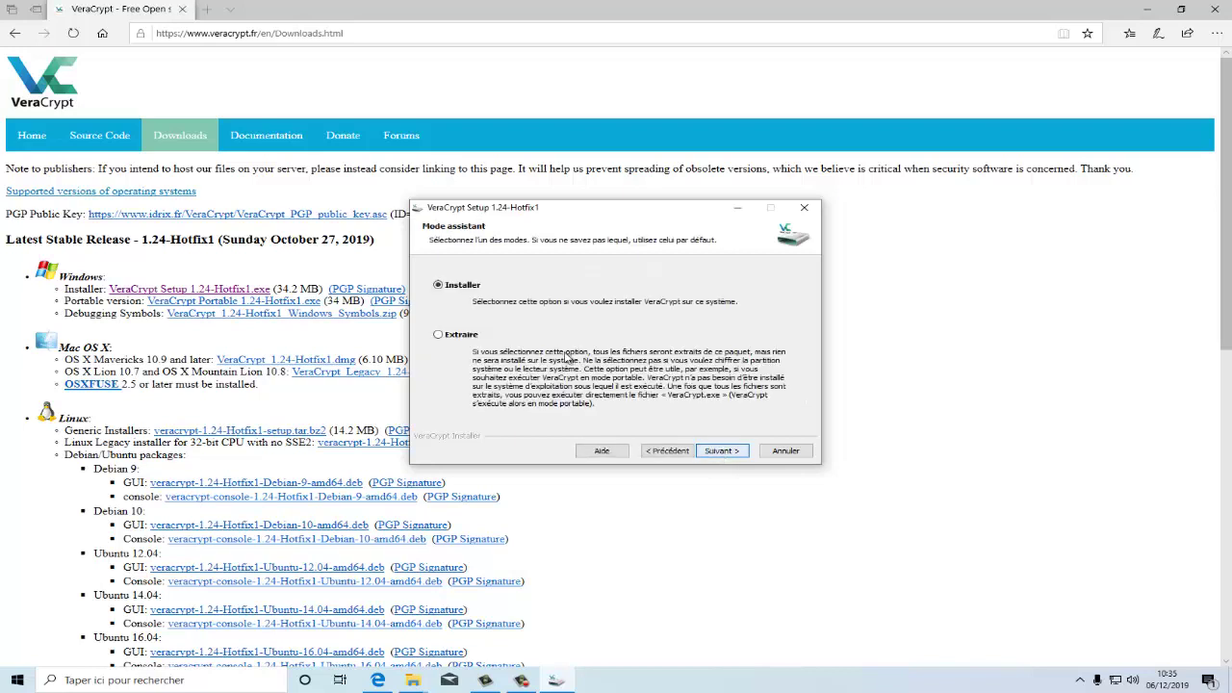
- Install VeraCrypt in Installer mode to C:\Program Files\VeraCrypt\ with the default options, then finish setup and decline the beginner's tutorial
left_click(728, 456)
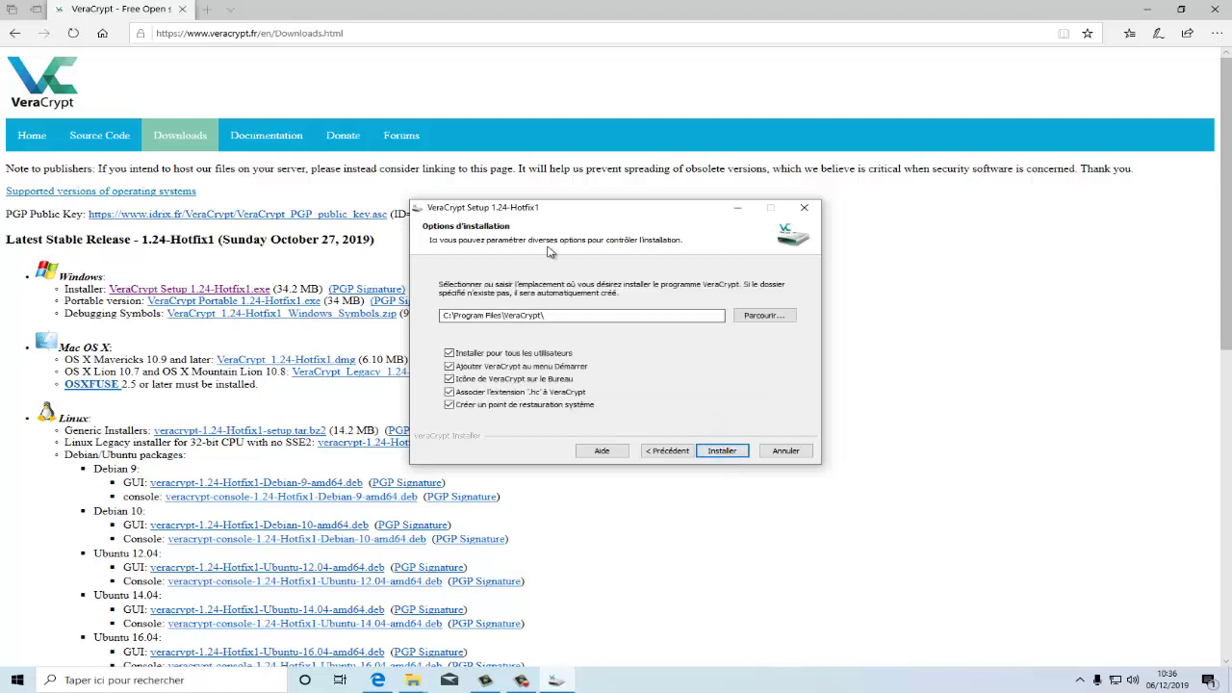
left_click(723, 451)
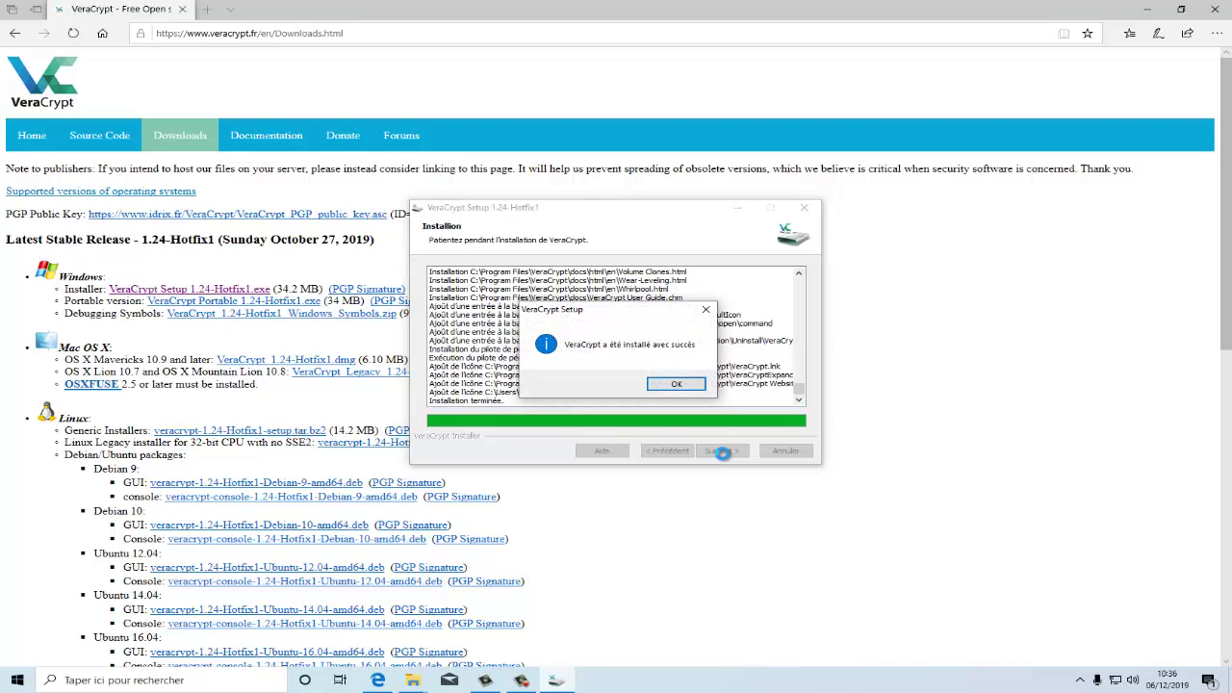
left_click(677, 385)
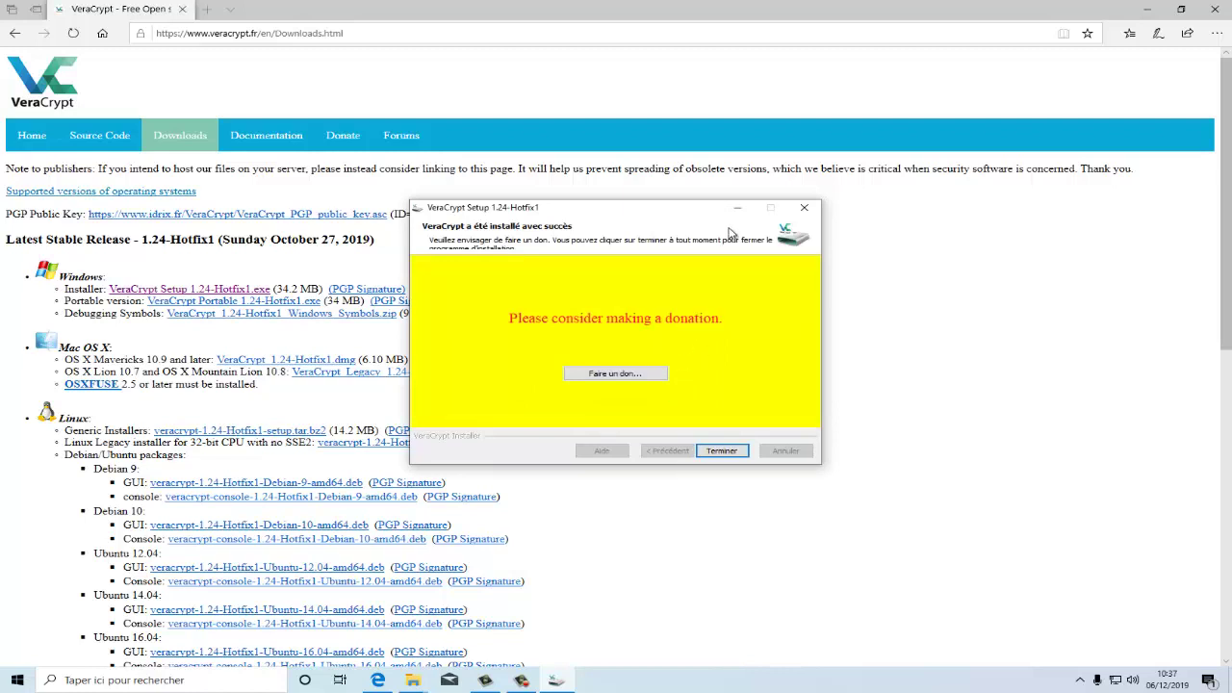
left_click(727, 452)
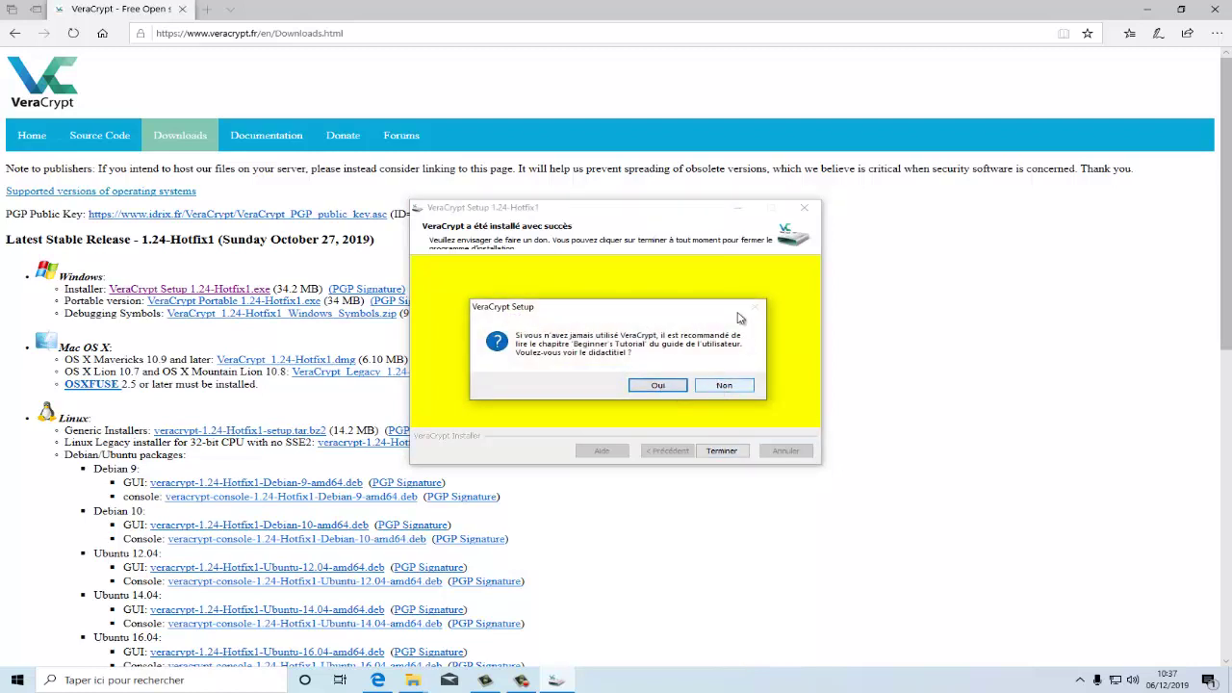
left_click(722, 386)
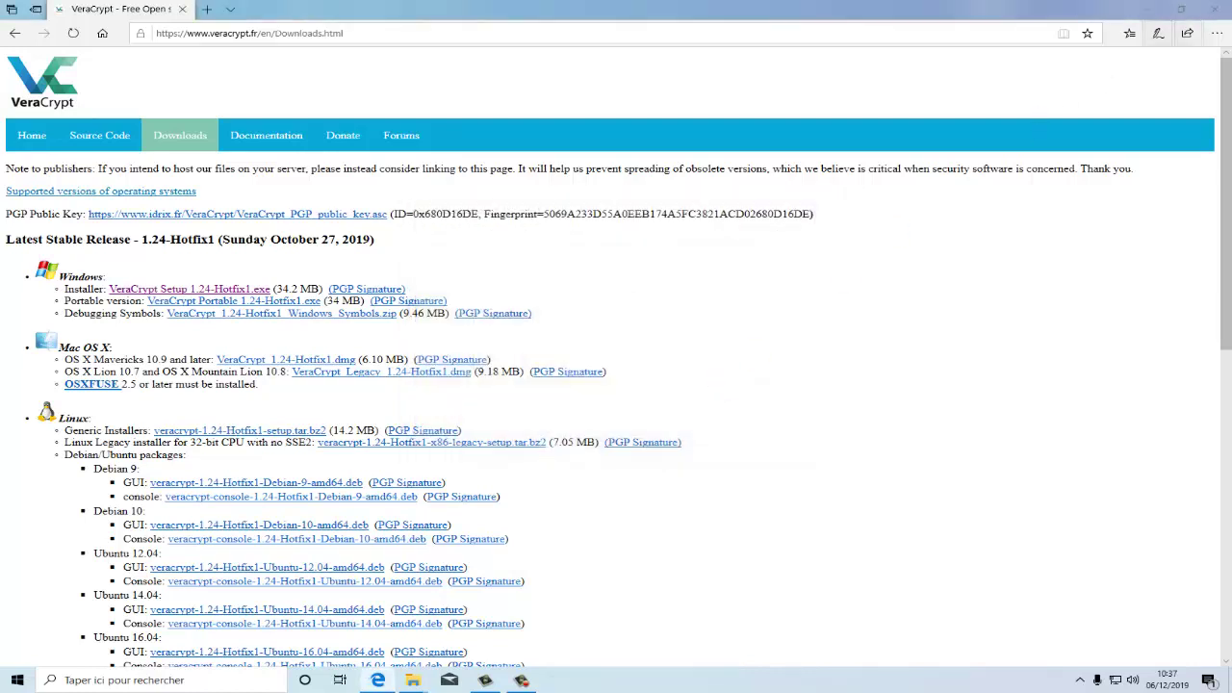
- Close the browser and move the VeraCrypt desktop shortcut beside the Internet Explorer shortcut
left_click(1217, 13)
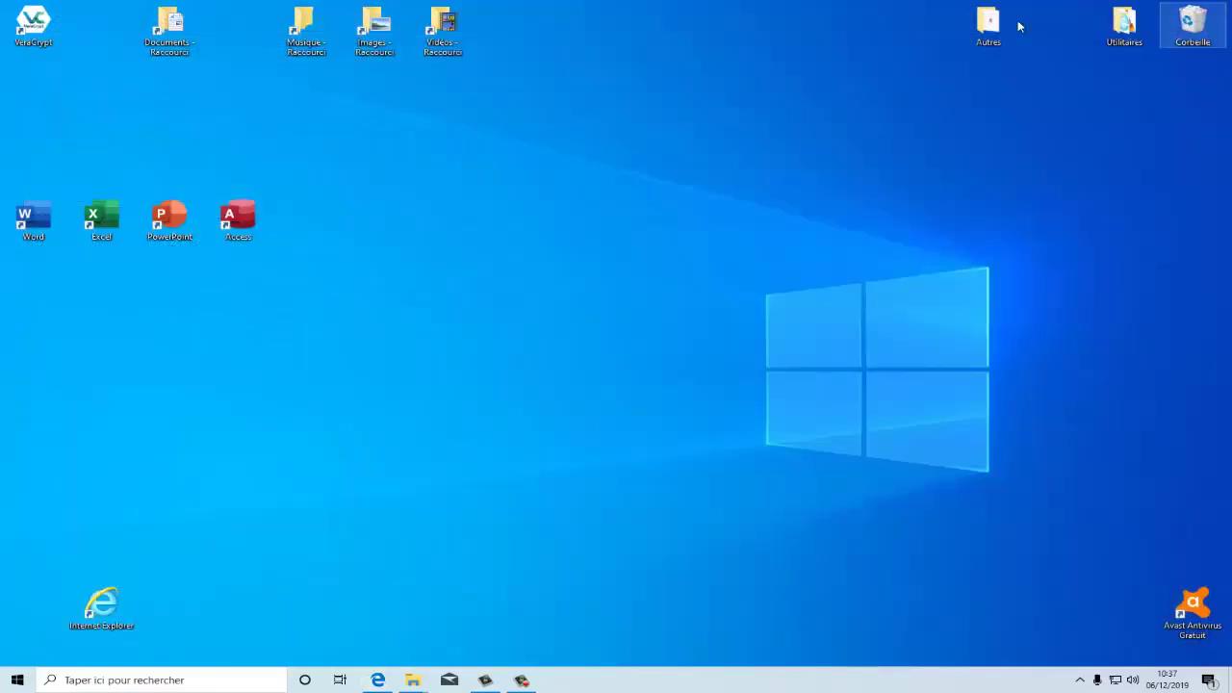
left_click_drag(33, 24, 170, 574)
left_click_drag(189, 626, 192, 616)
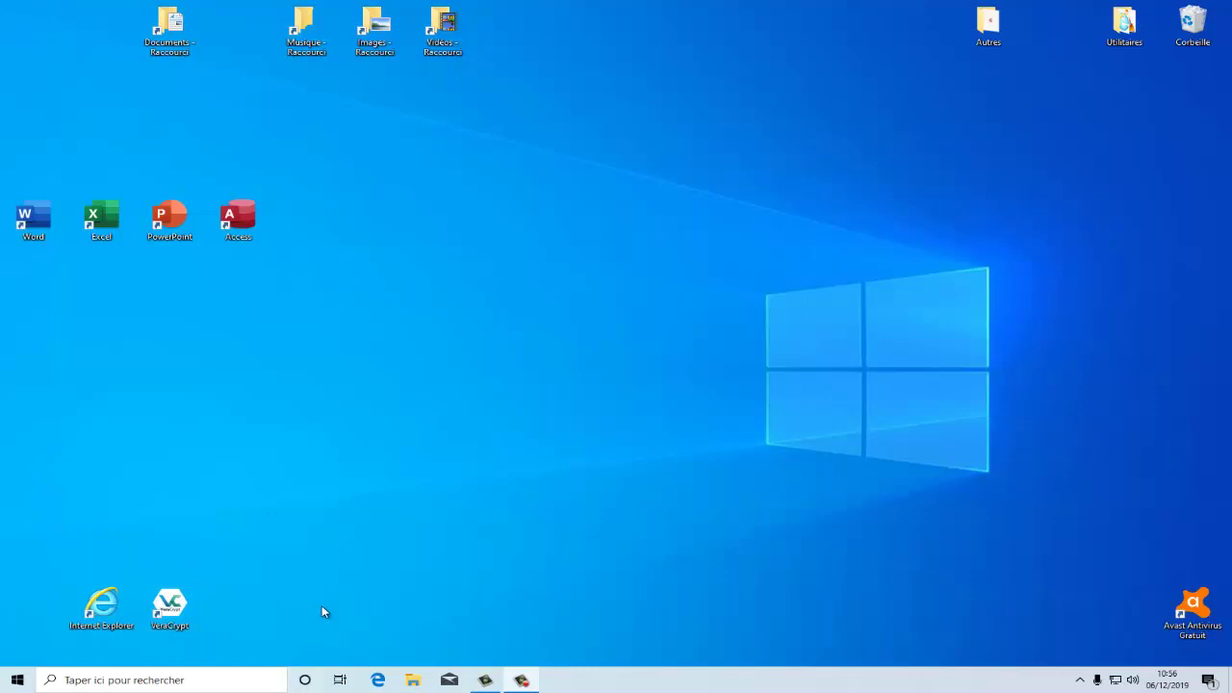
- Open the format settings of removable drive L: in File Explorer and set its file system to NTFS
left_click(414, 680)
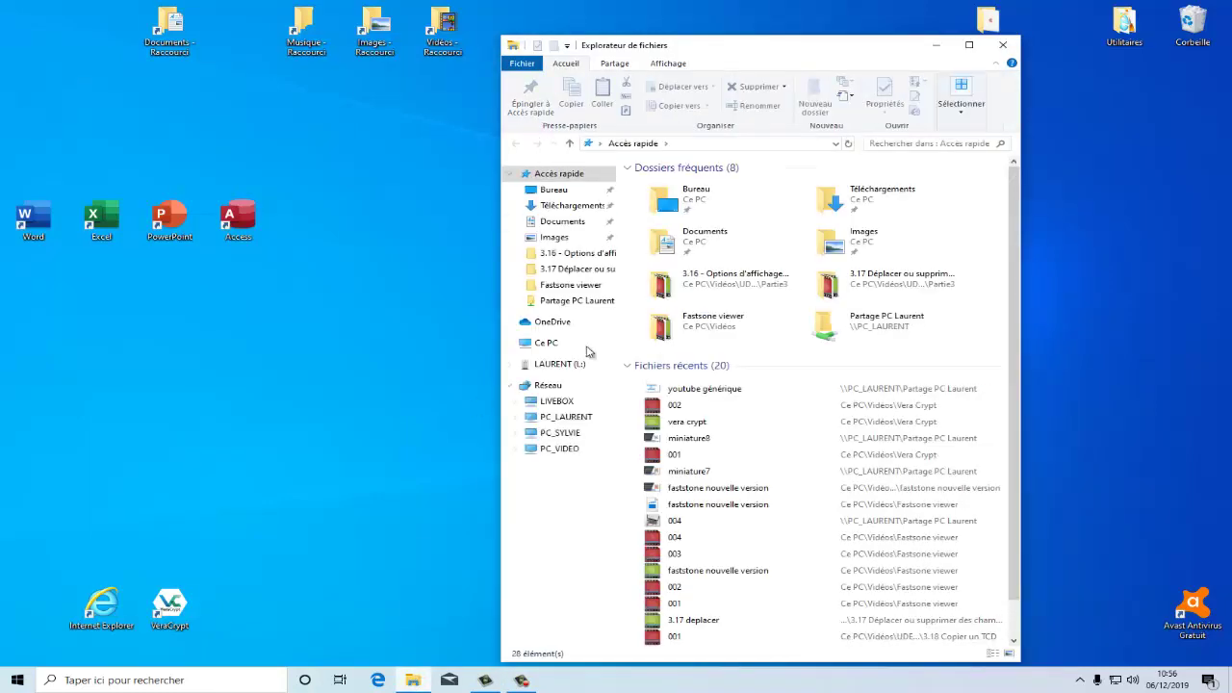
left_click(555, 368)
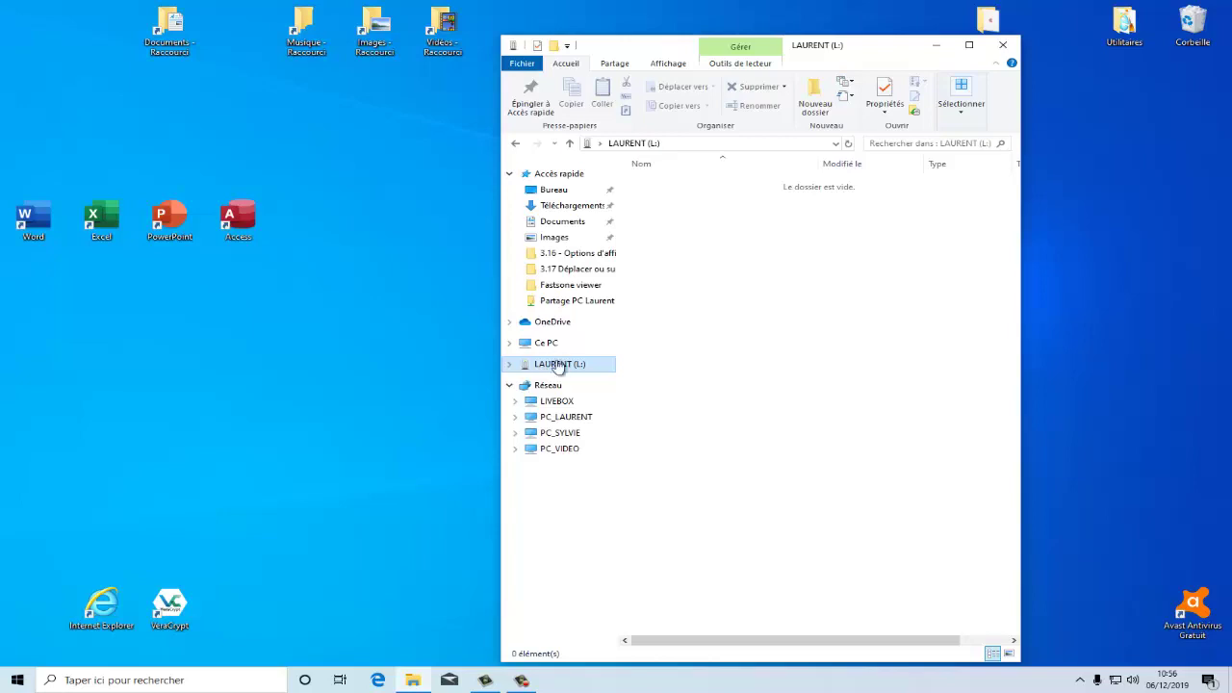
right_click(558, 368)
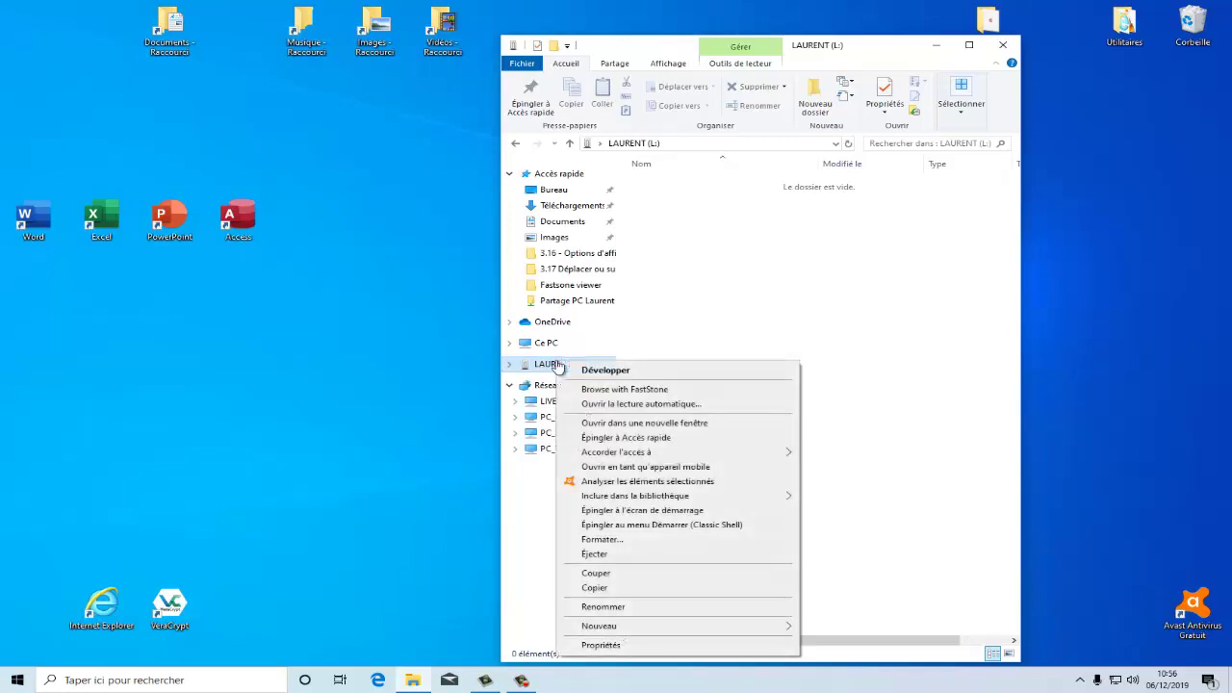
left_click(597, 539)
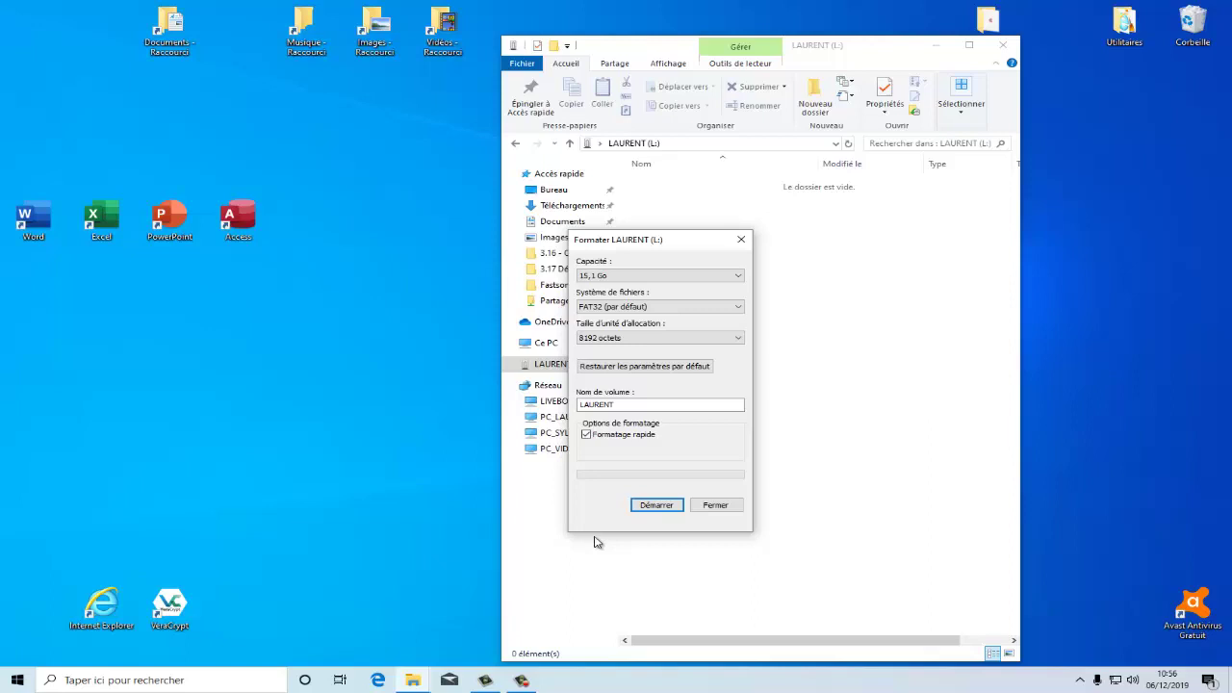
left_click(585, 307)
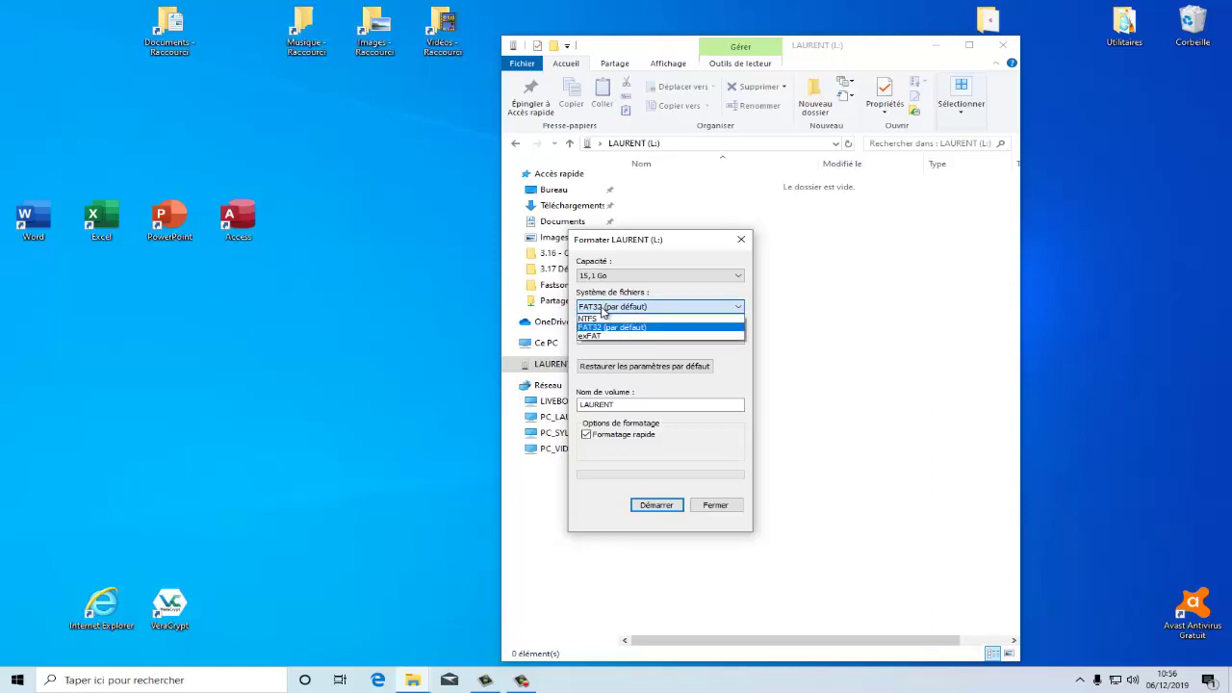
left_click(588, 320)
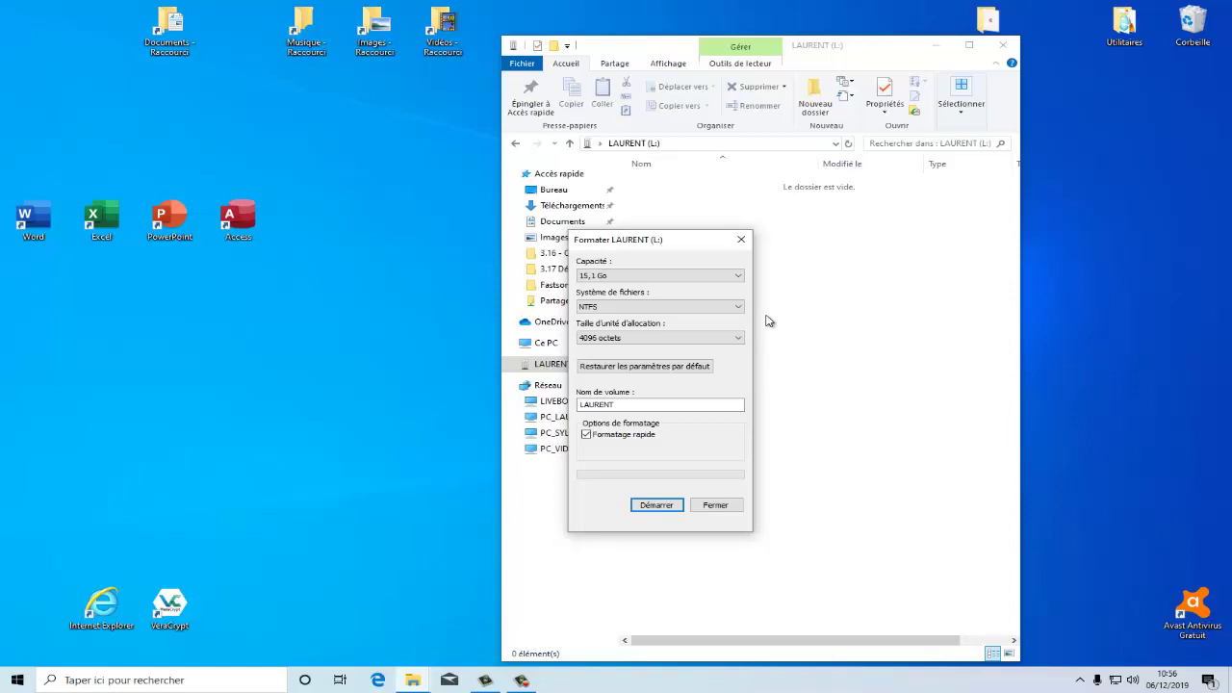
- Quick-format drive L:, accepting the erasure of its data, and close the format dialog
left_click(651, 507)
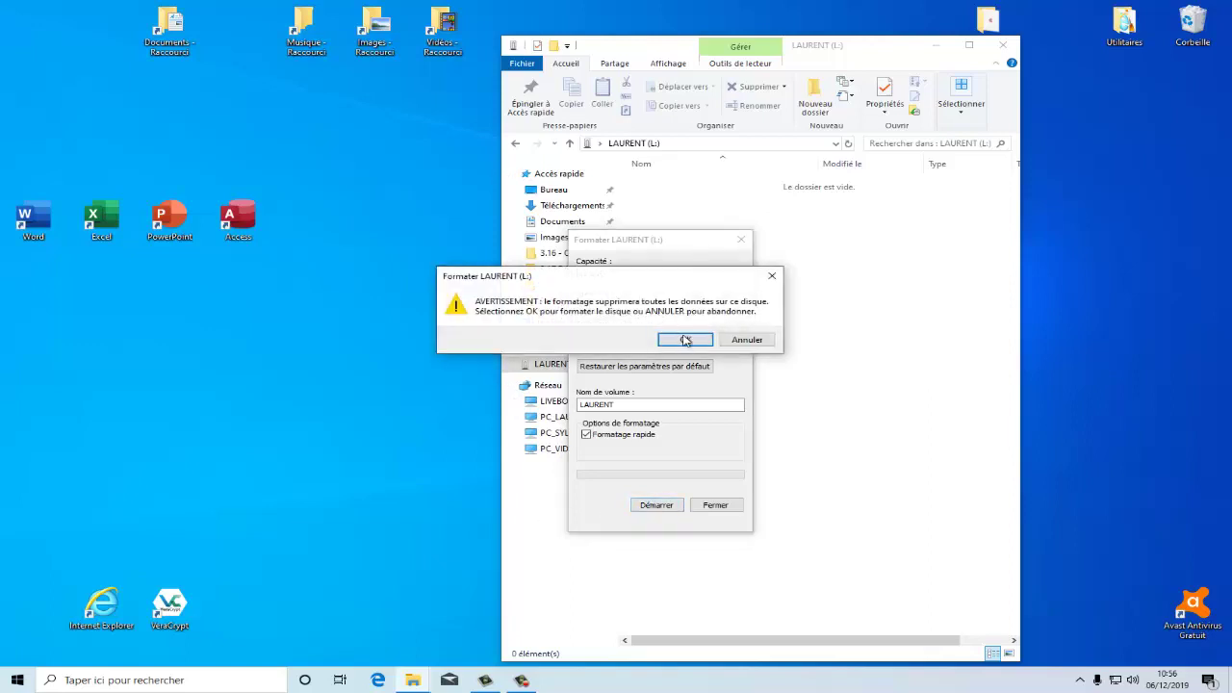
left_click(686, 342)
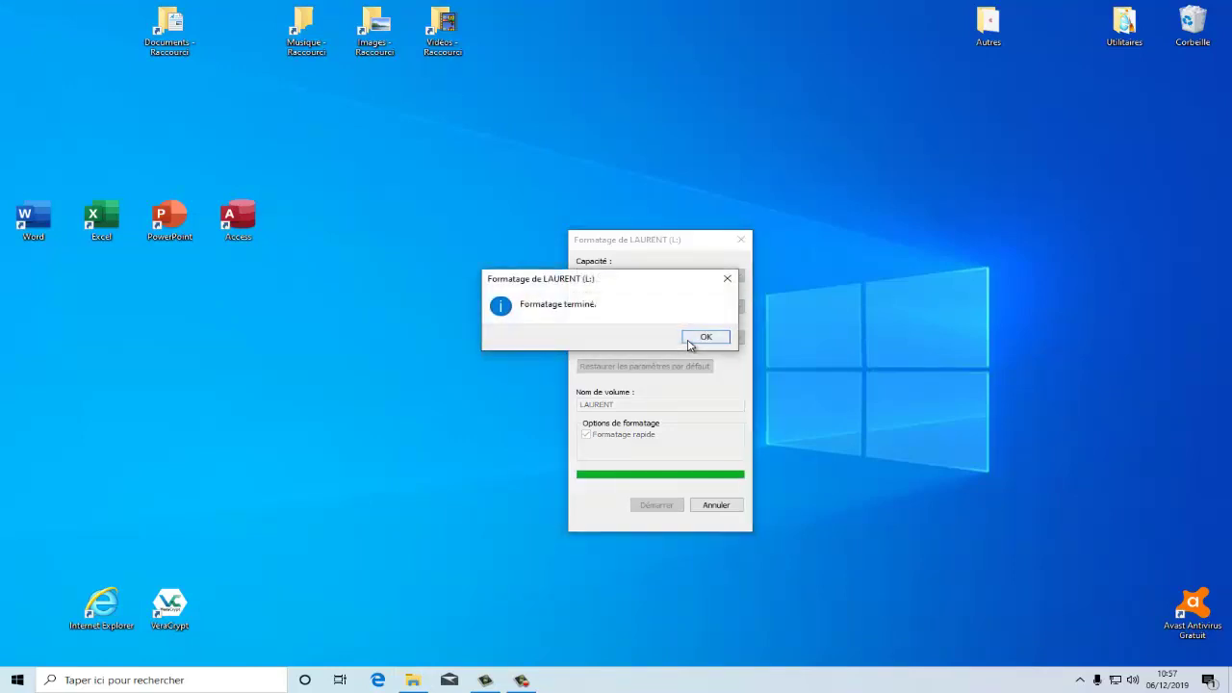
left_click(700, 339)
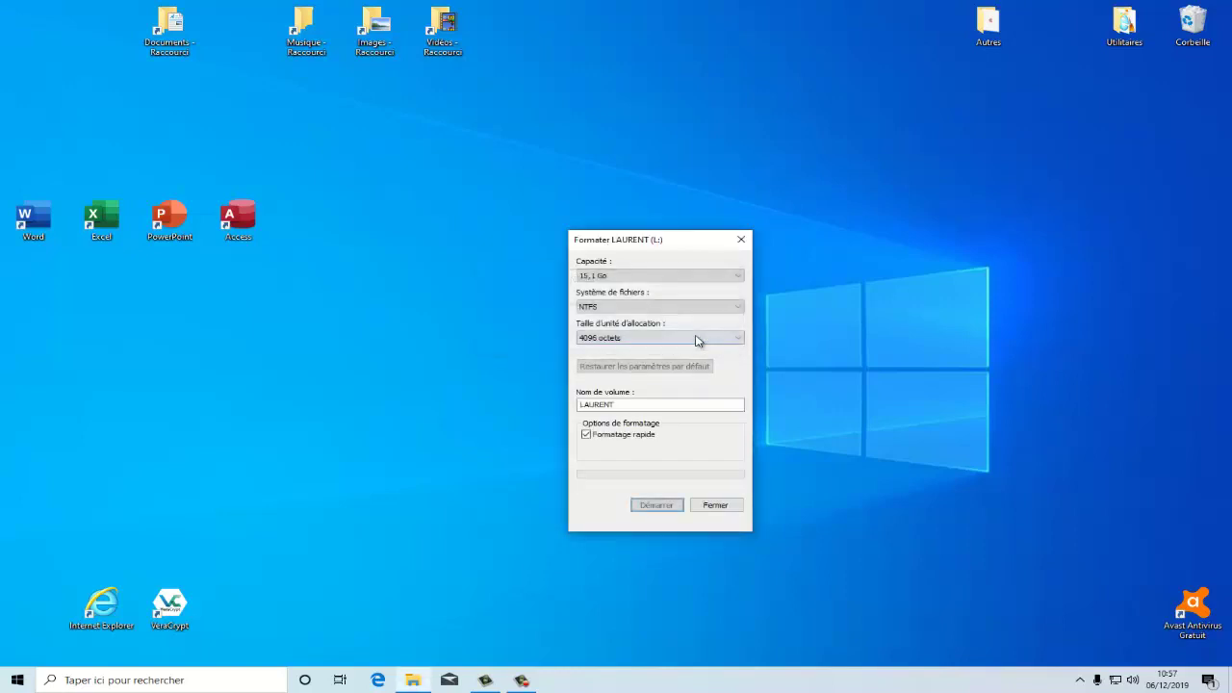
left_click(712, 505)
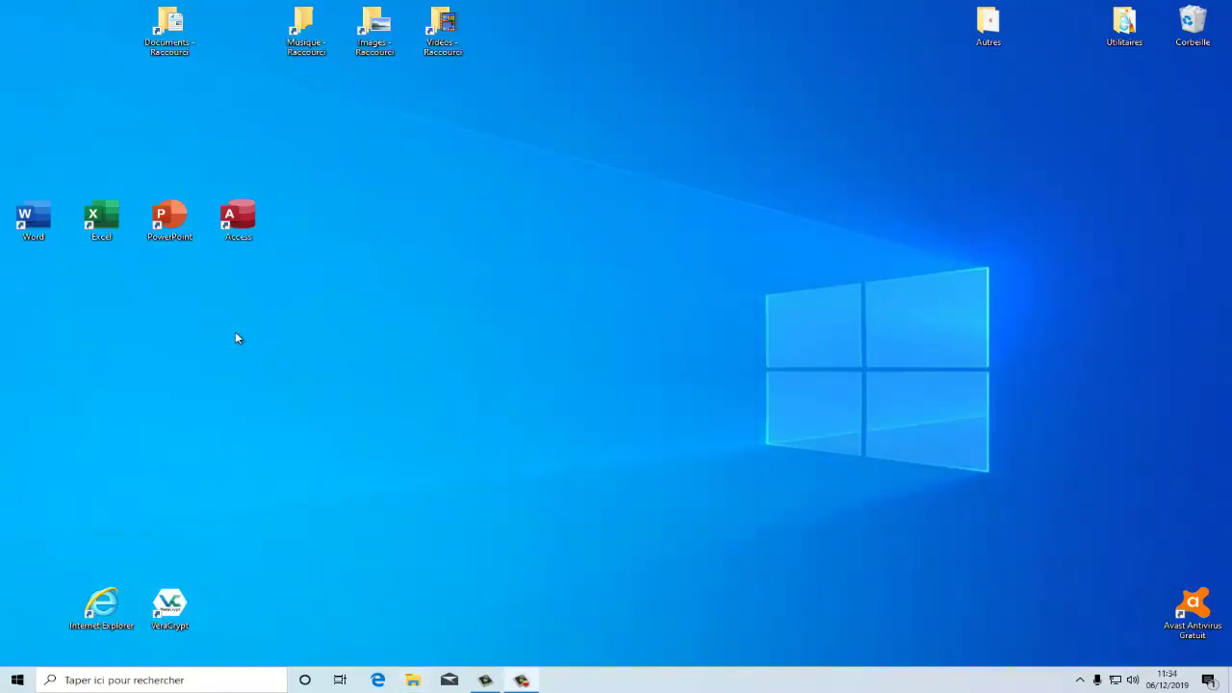
- Open VeraCrypt, select drive letter O:, and start creating a standard VeraCrypt volume that encrypts a non-system partition or disk
double_click(176, 614)
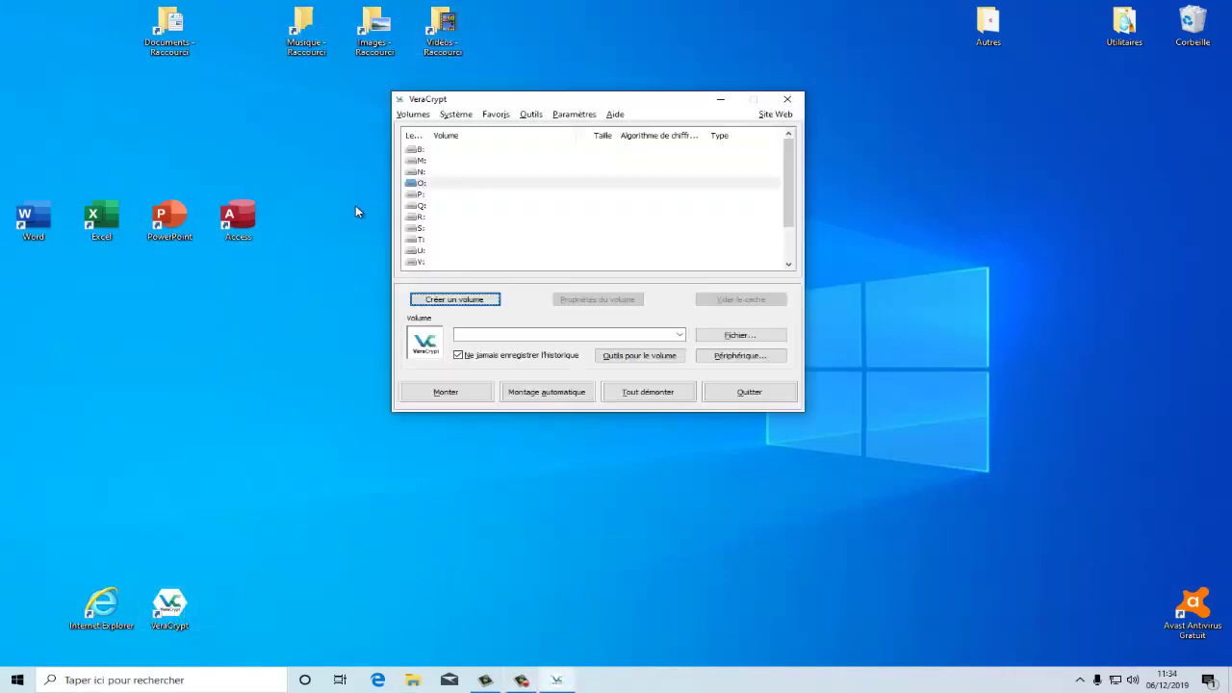
left_click(412, 184)
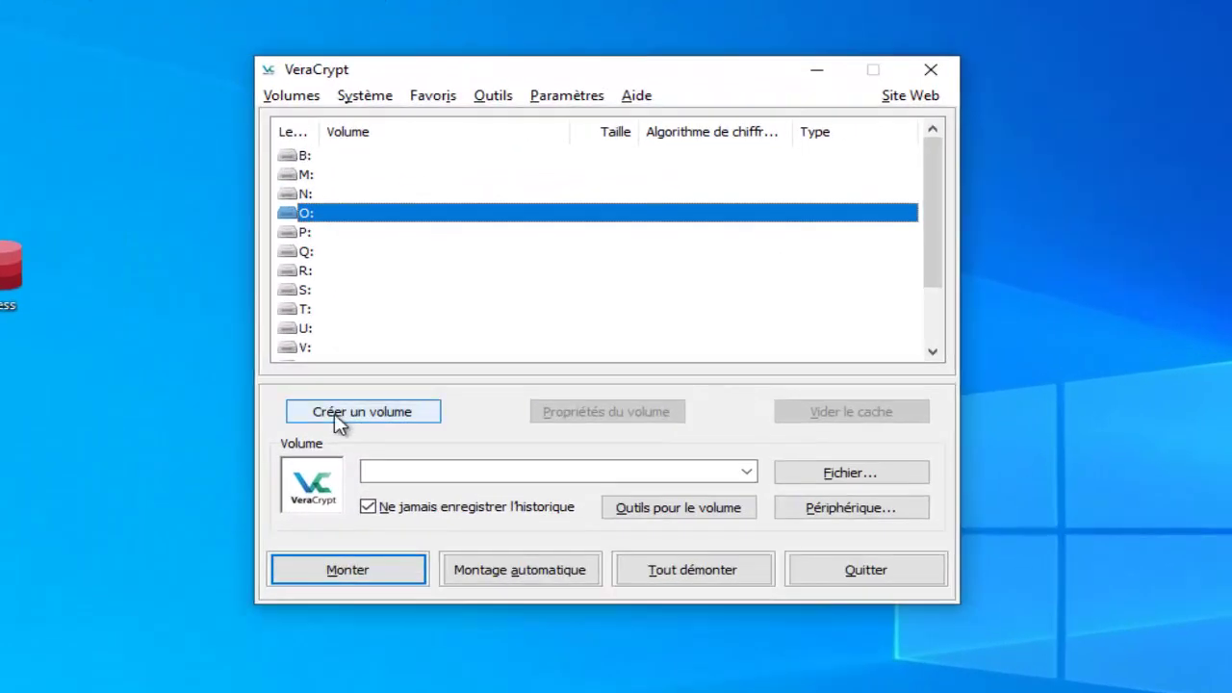
left_click(338, 423)
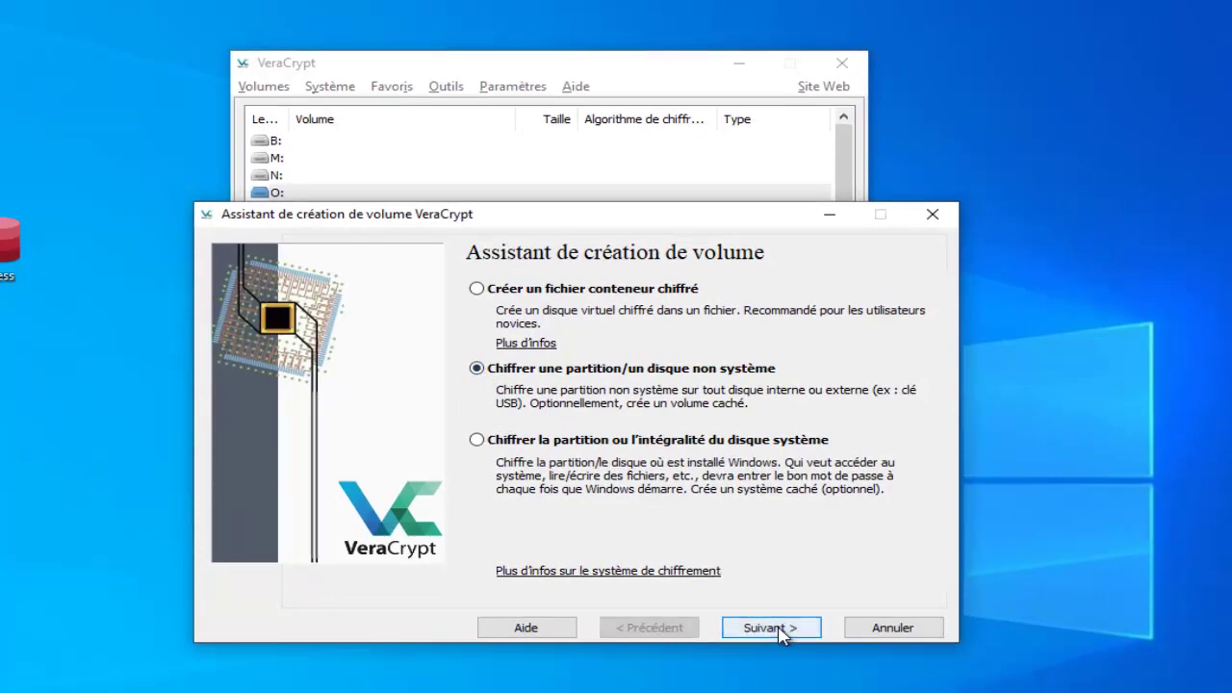
left_click(779, 628)
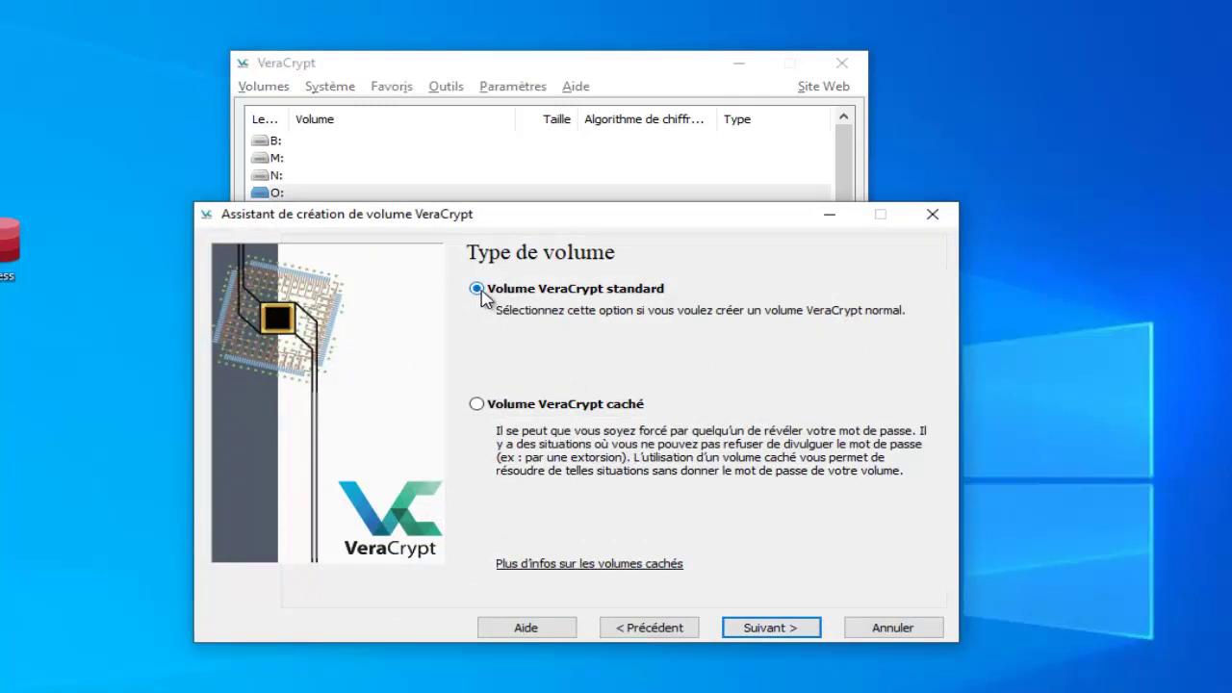
left_click(791, 630)
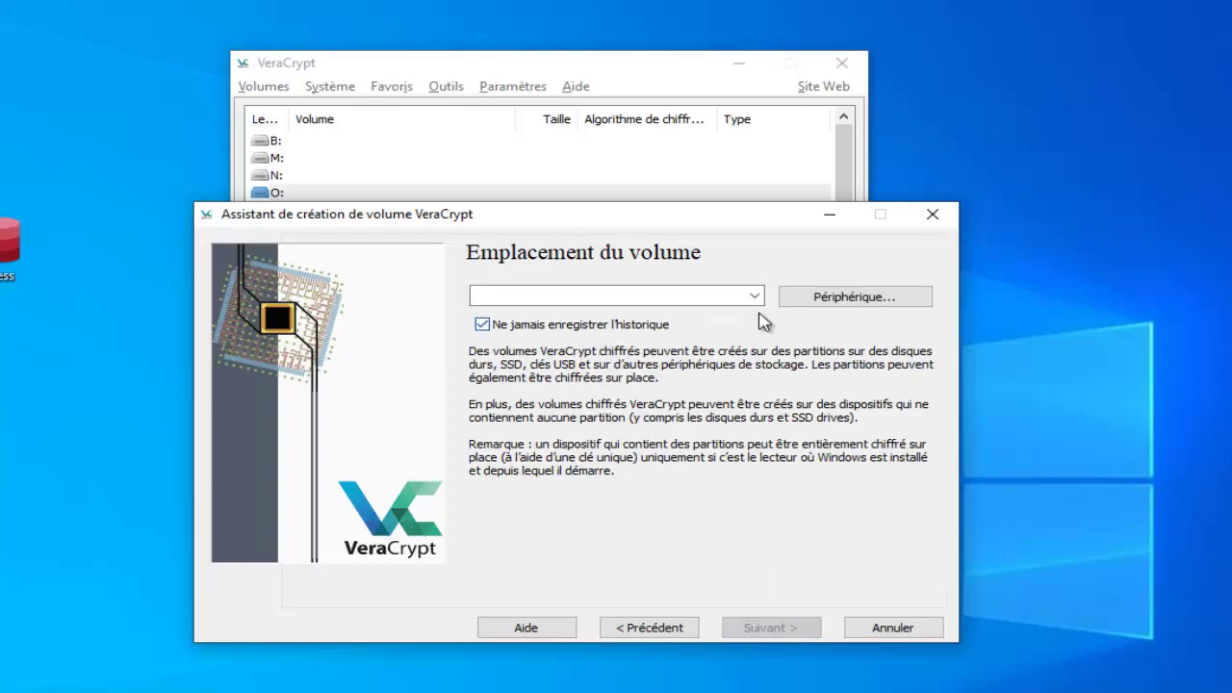
- Set the volume location to \Device\Harddisk6\Partition1 (L:) on the removable disk, checking the USB drive's letter and size in File Explorer
left_click(825, 300)
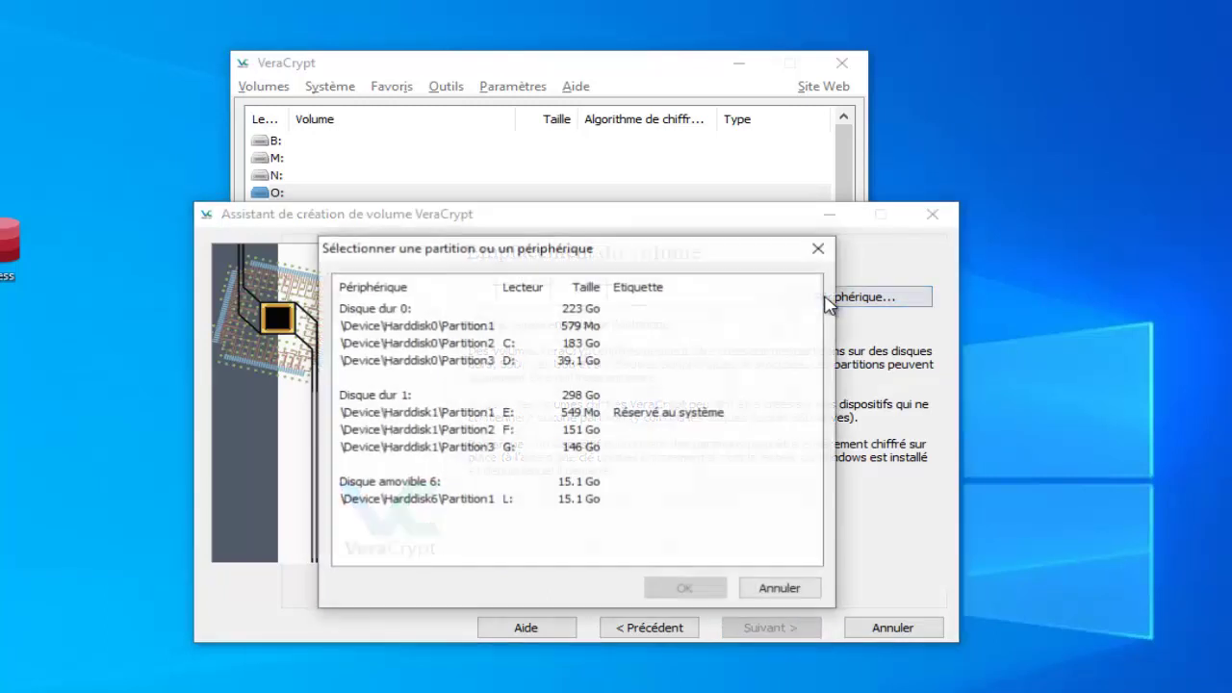
left_click(399, 501)
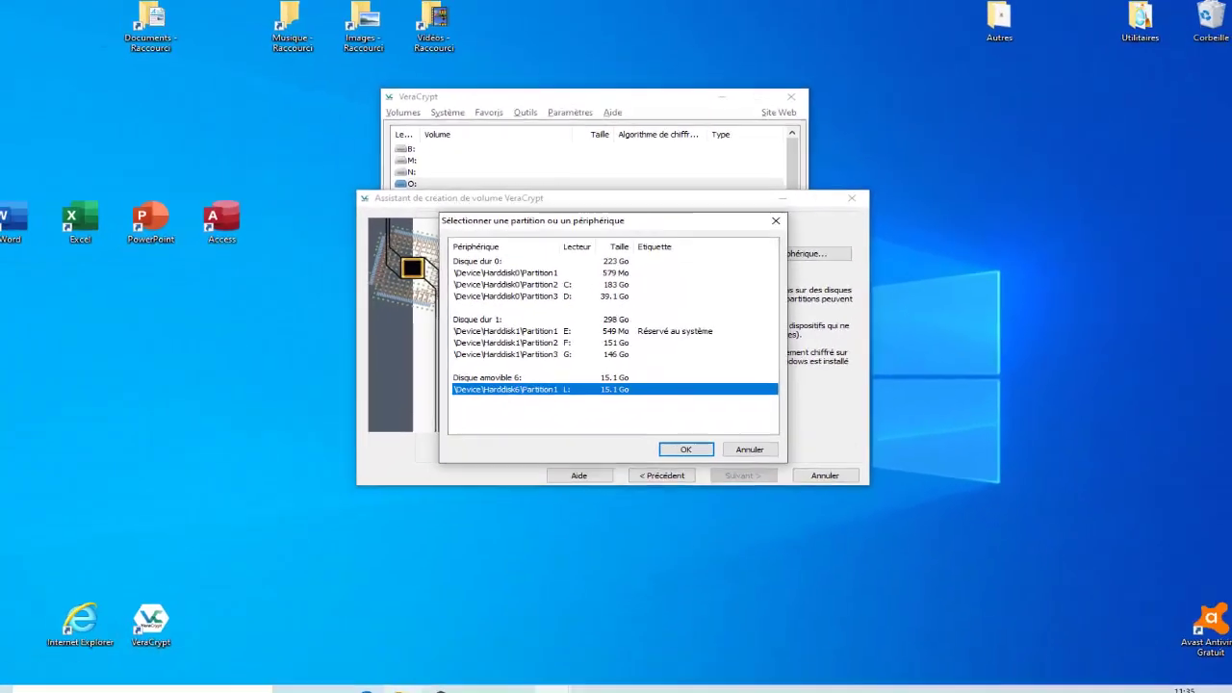
left_click(414, 679)
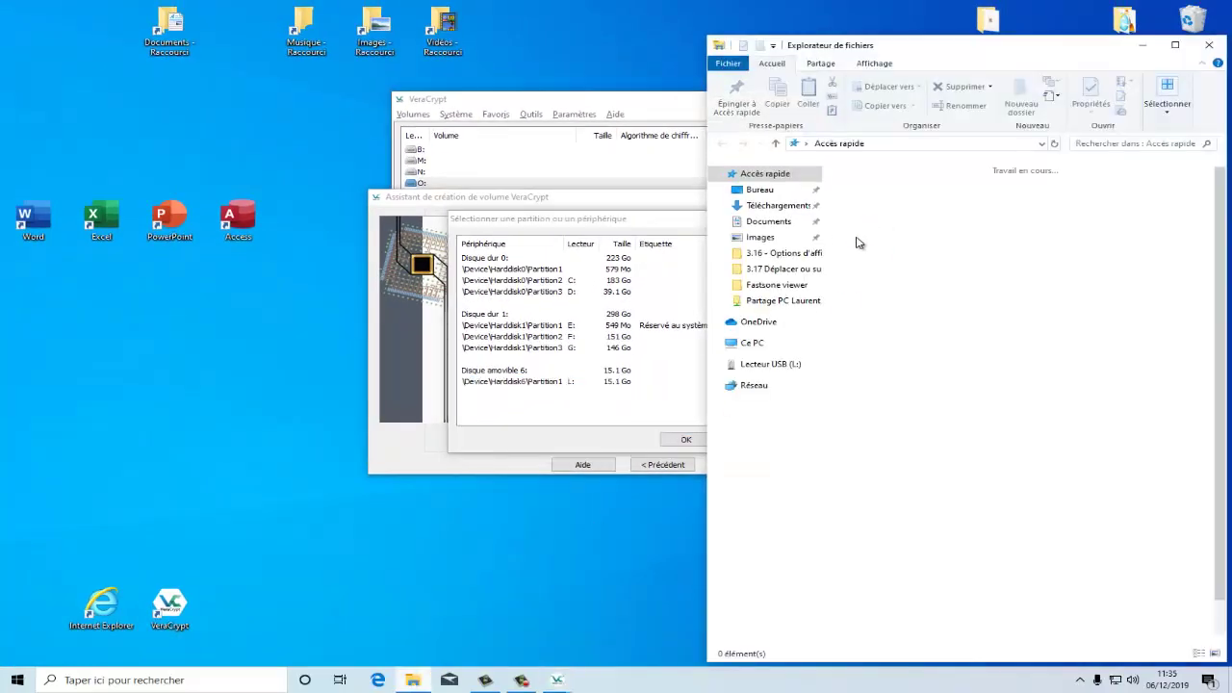
left_click(751, 343)
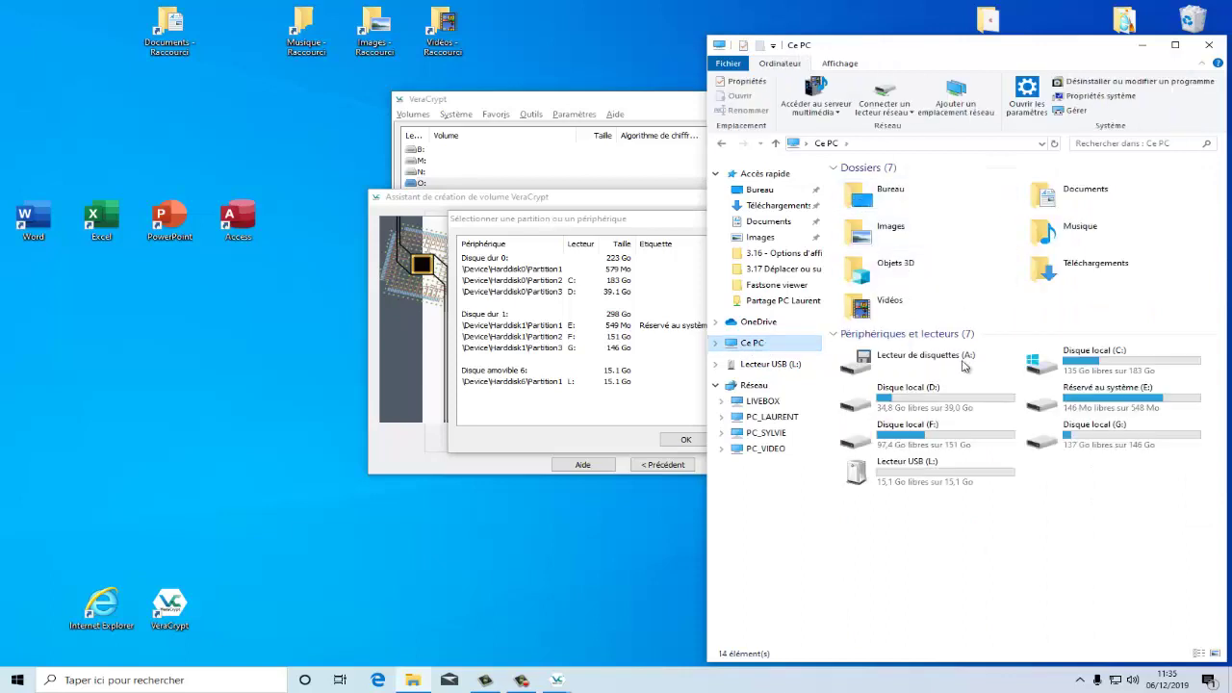
left_click(880, 476)
double_click(881, 476)
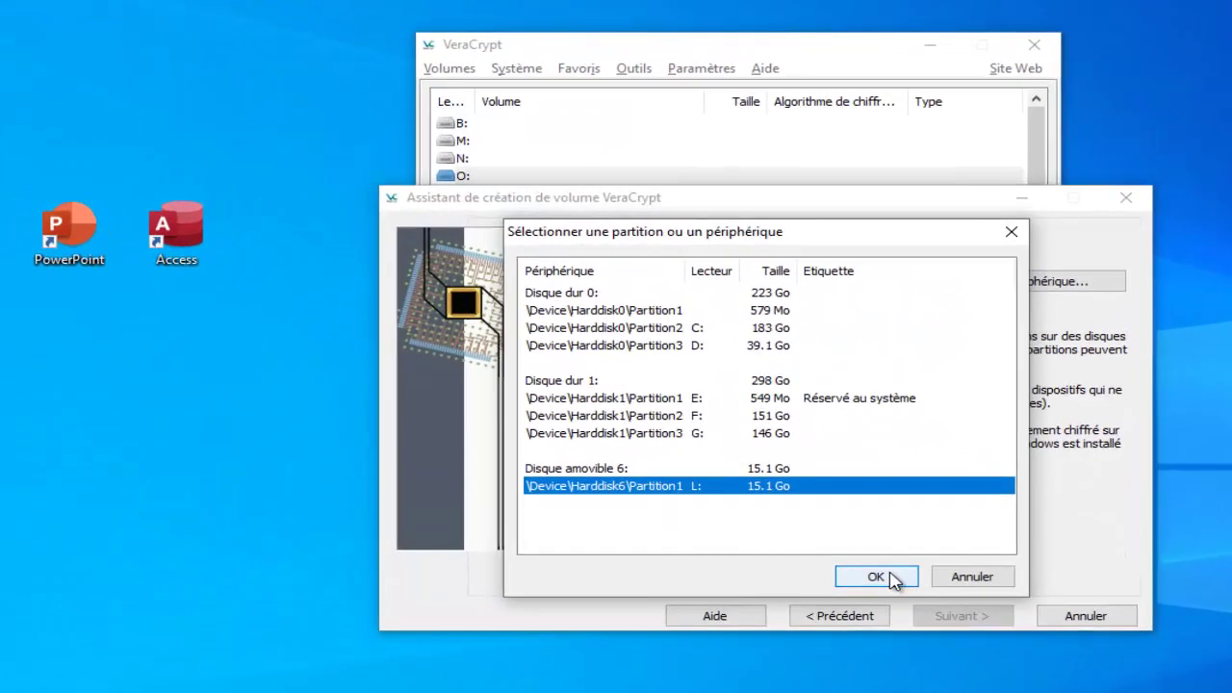
left_click(818, 527)
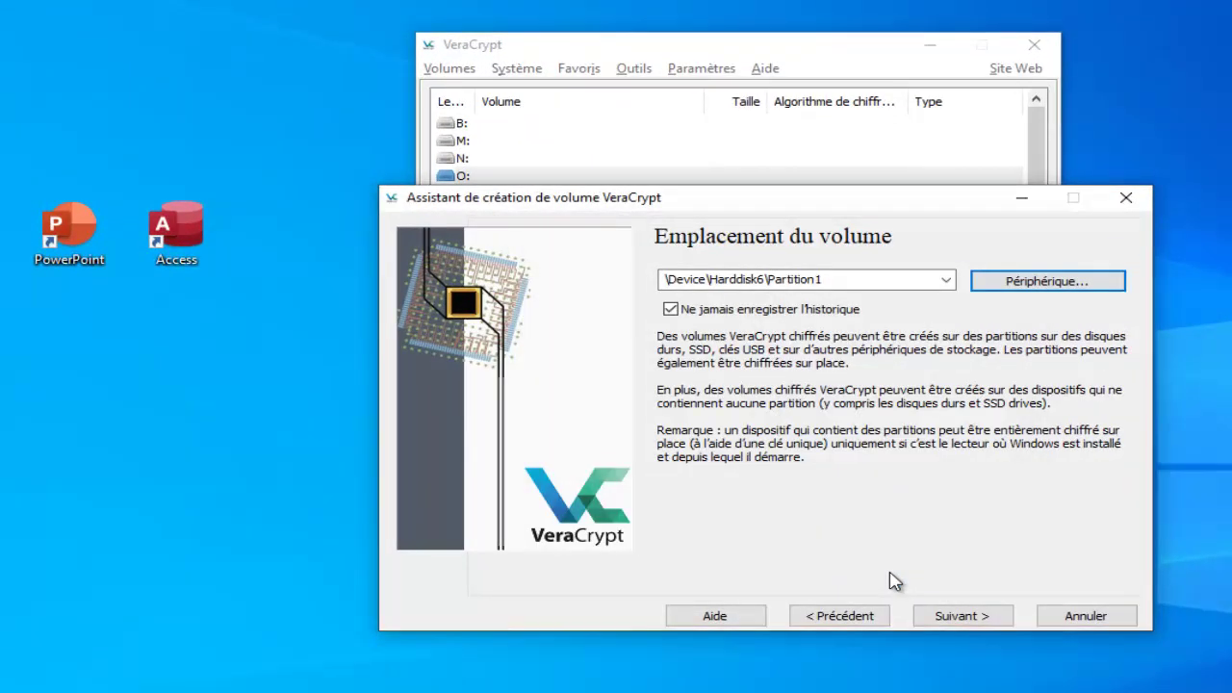
left_click(975, 621)
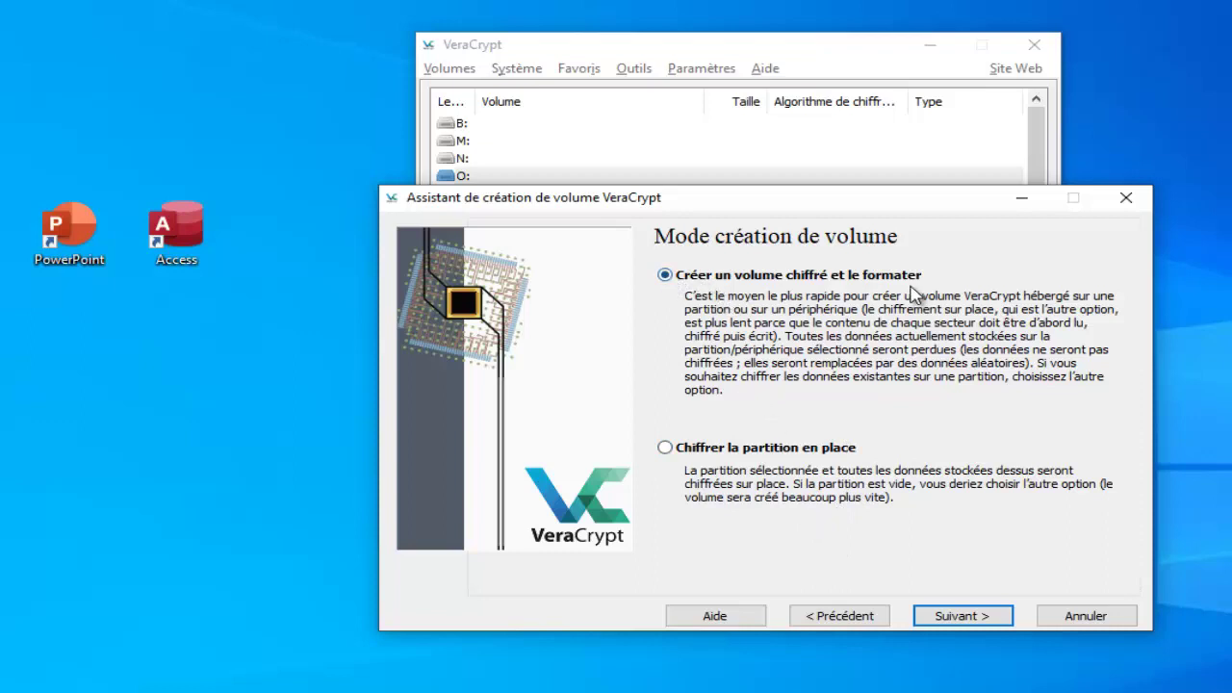
- Choose to create and format the encrypted volume, using AES encryption and the SHA-512 hash algorithm
left_click(982, 621)
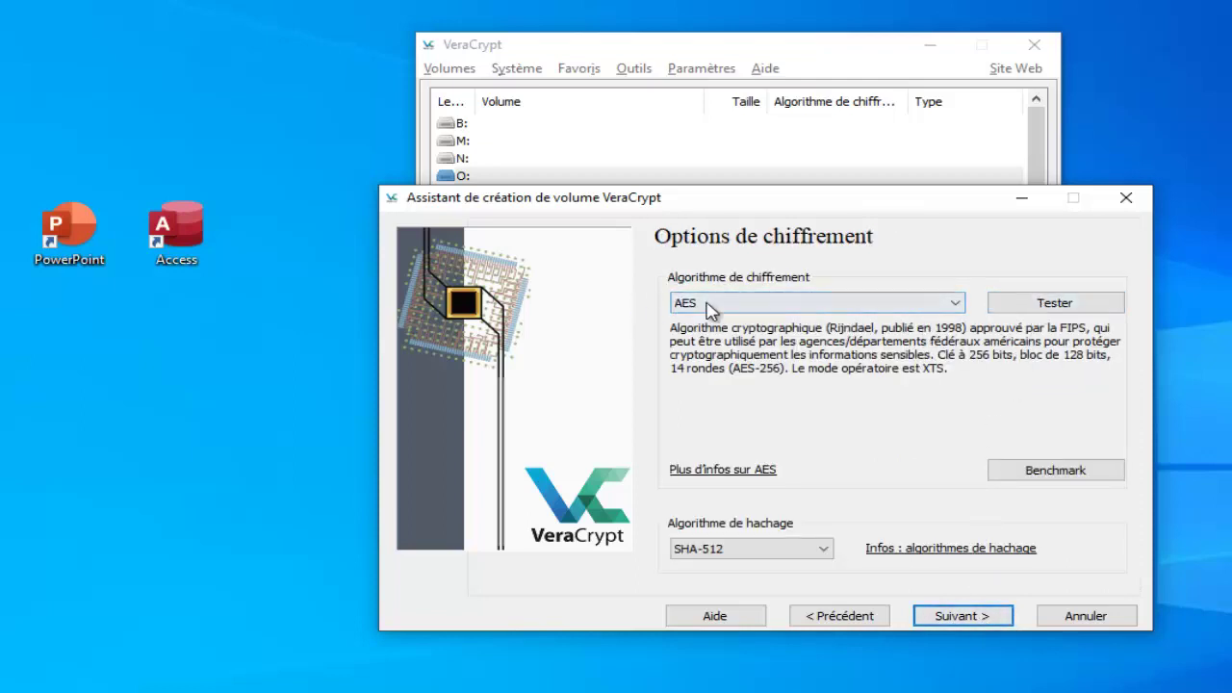
left_click(676, 304)
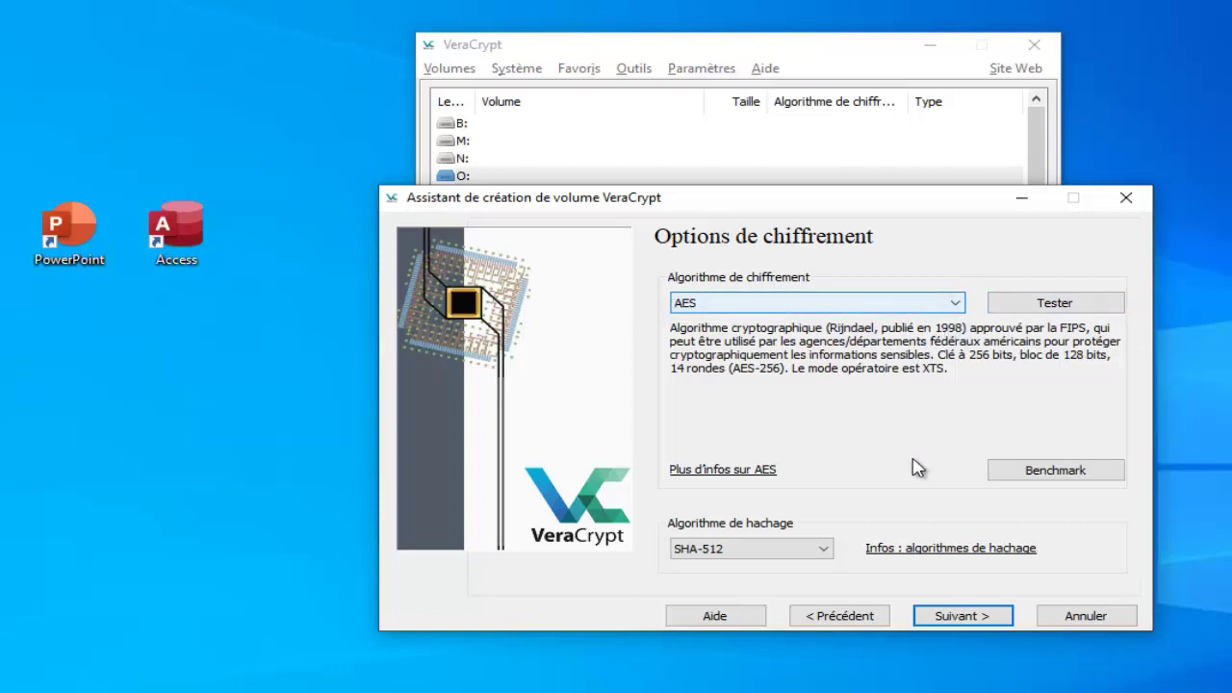
left_click(974, 621)
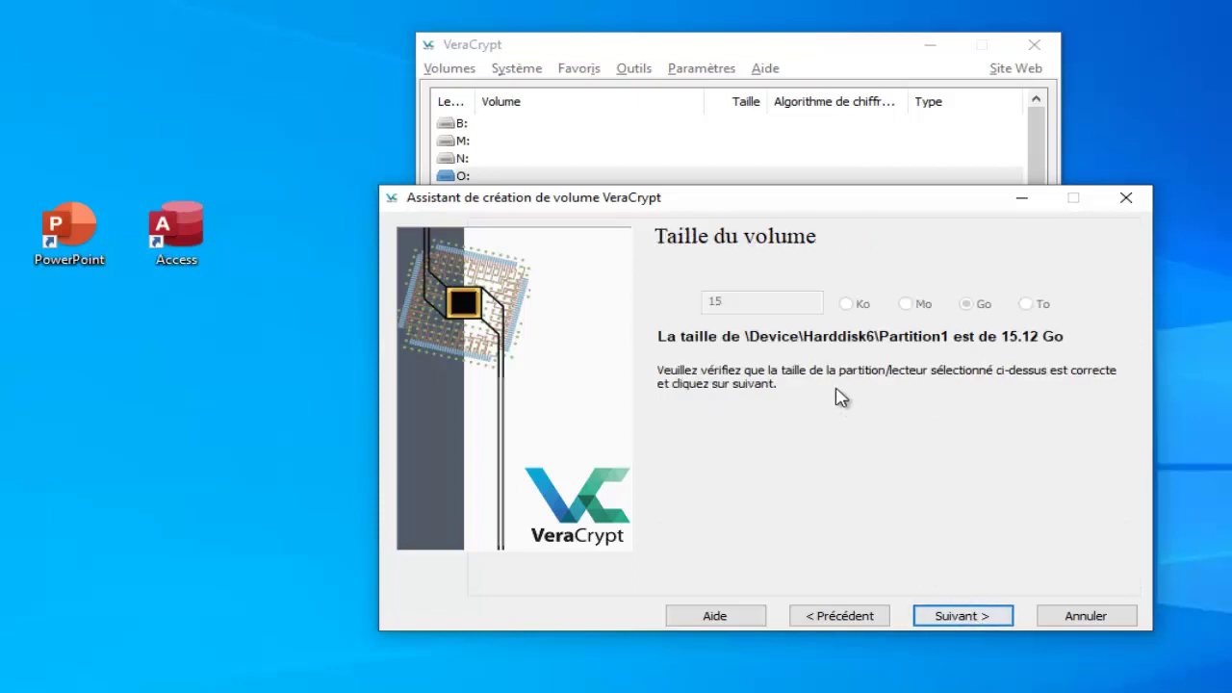
- Accept the partition's volume size, then enter and confirm the volume password, agreeing to use a short one
left_click(942, 617)
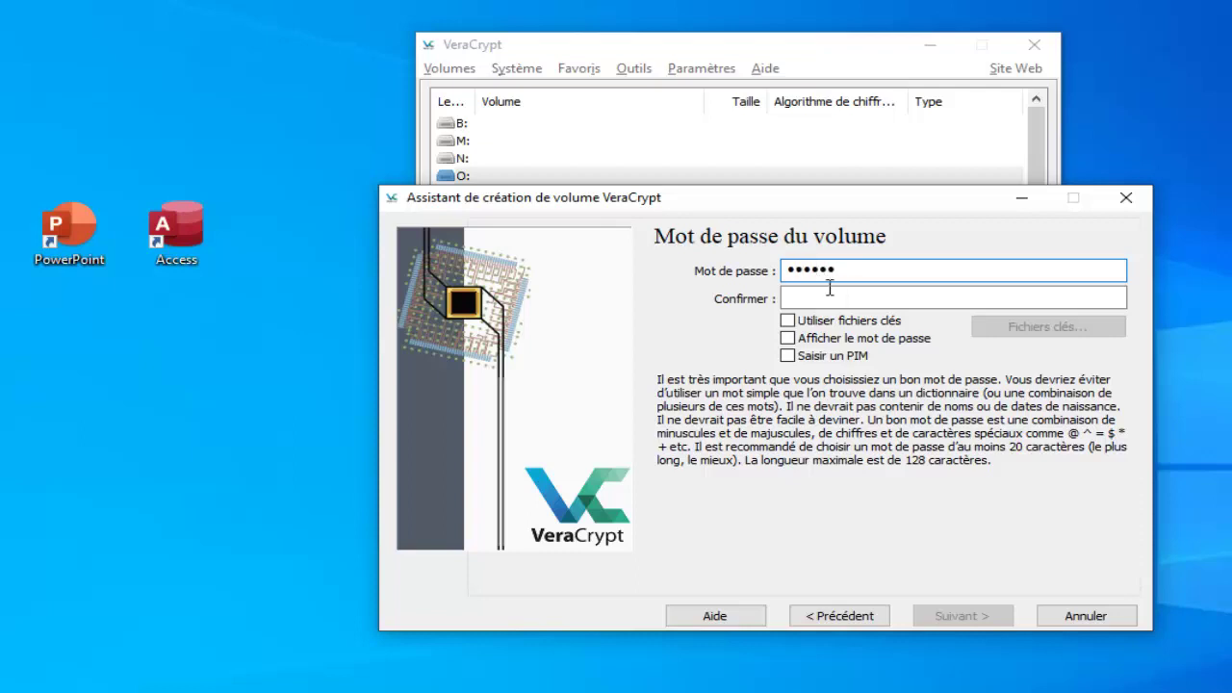
left_click(824, 298)
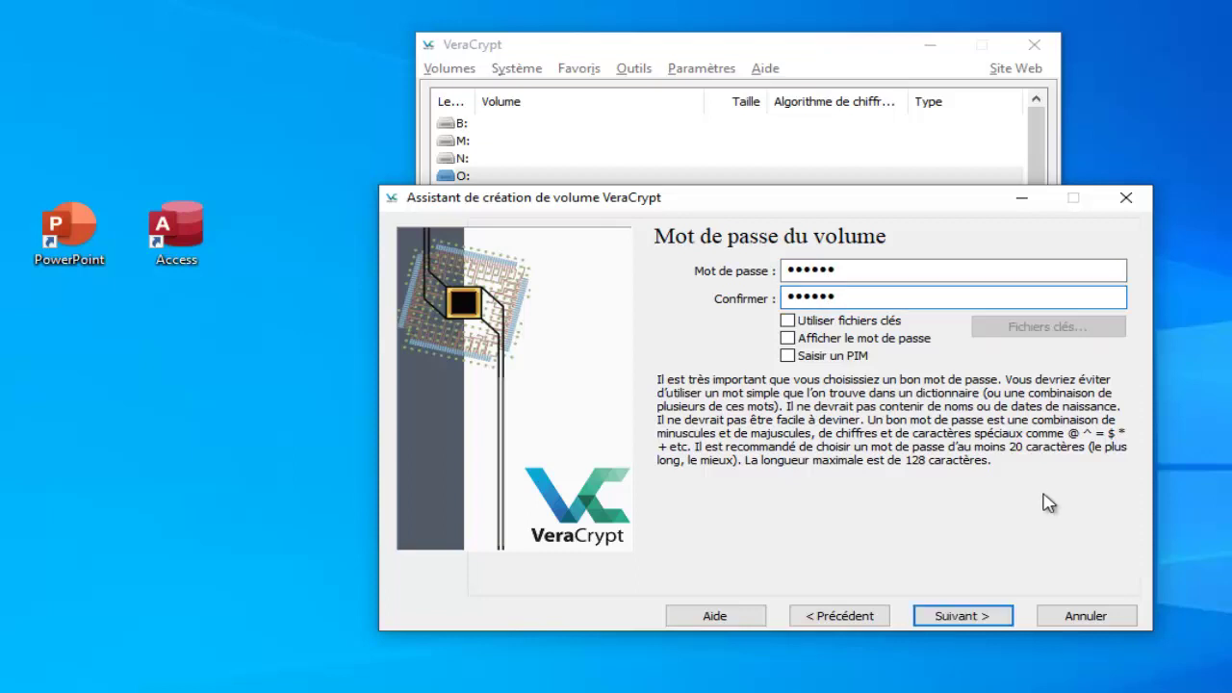
left_click(972, 620)
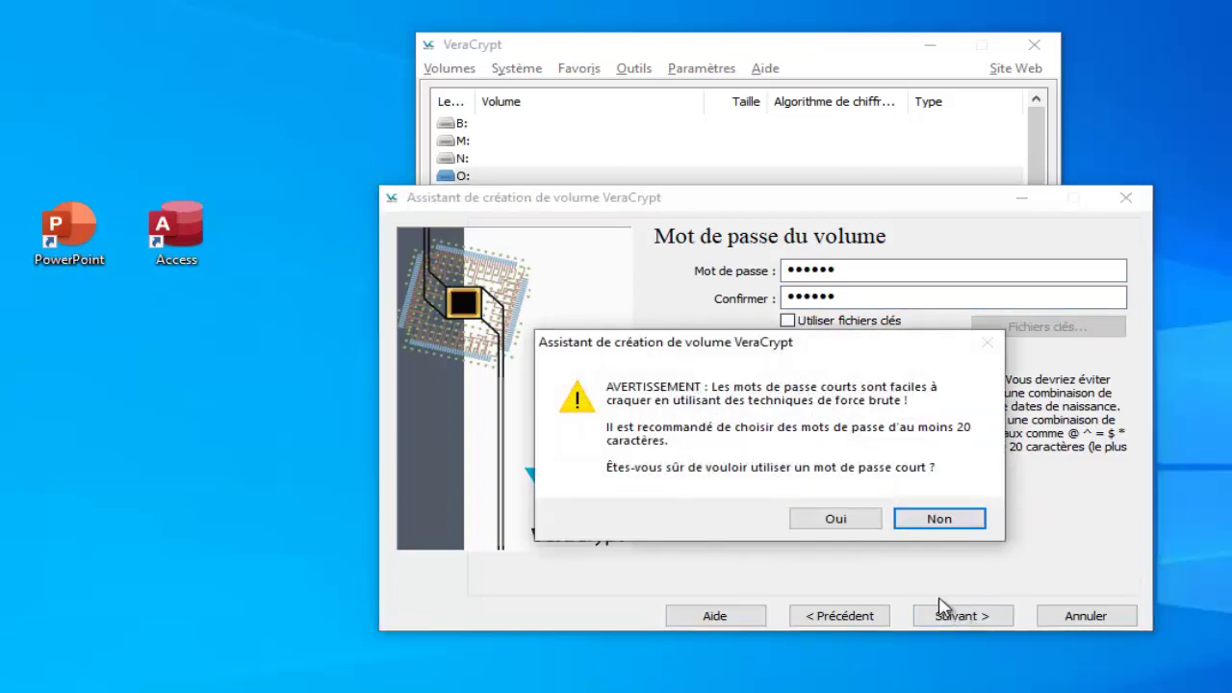
left_click(837, 517)
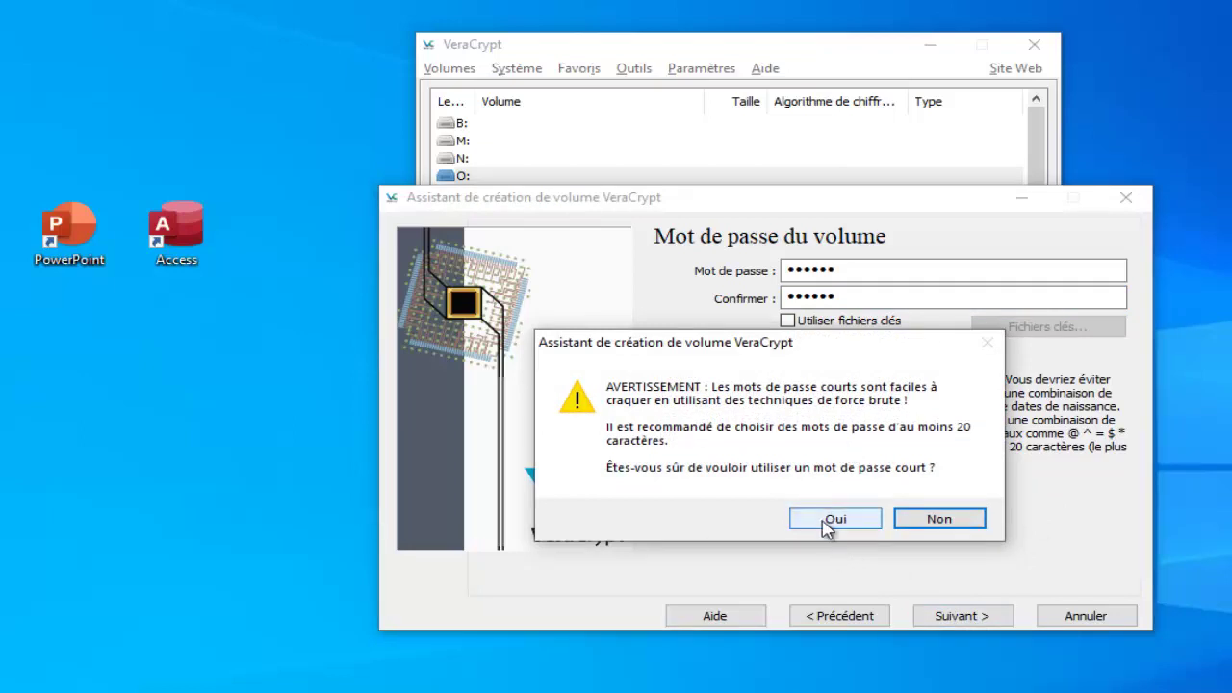
left_click(835, 521)
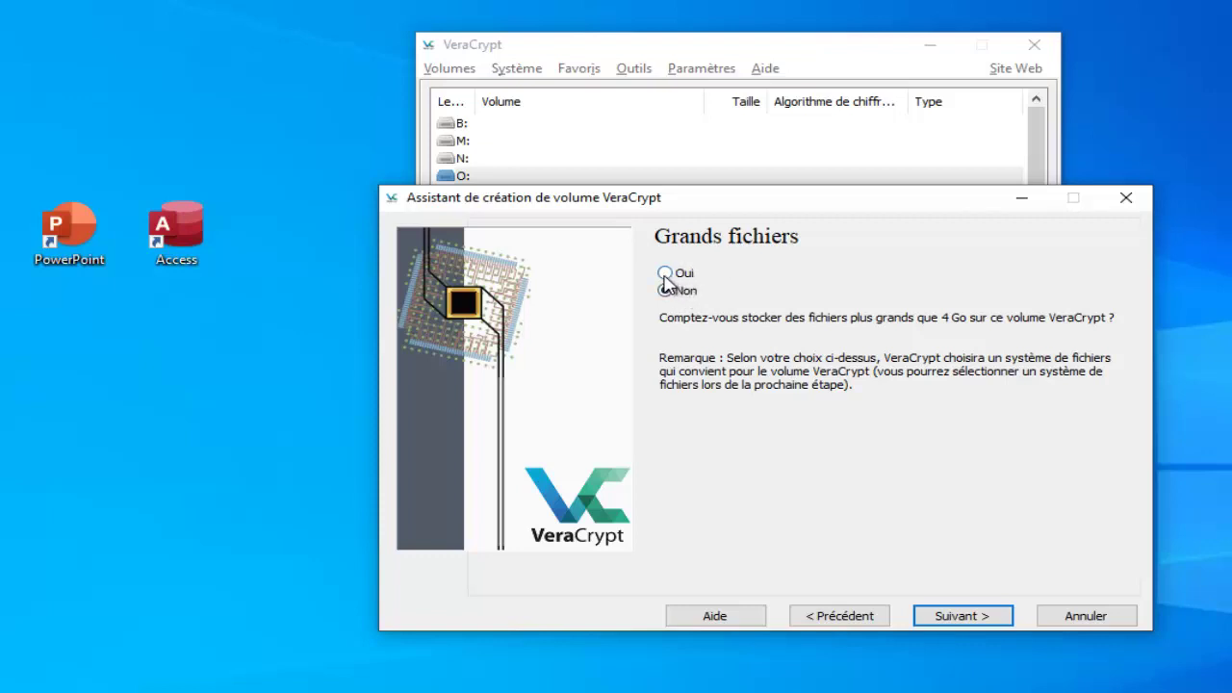
- Allow files larger than 4 GB on the volume, set its file system to NTFS, and enable and confirm quick formatting
left_click(962, 616)
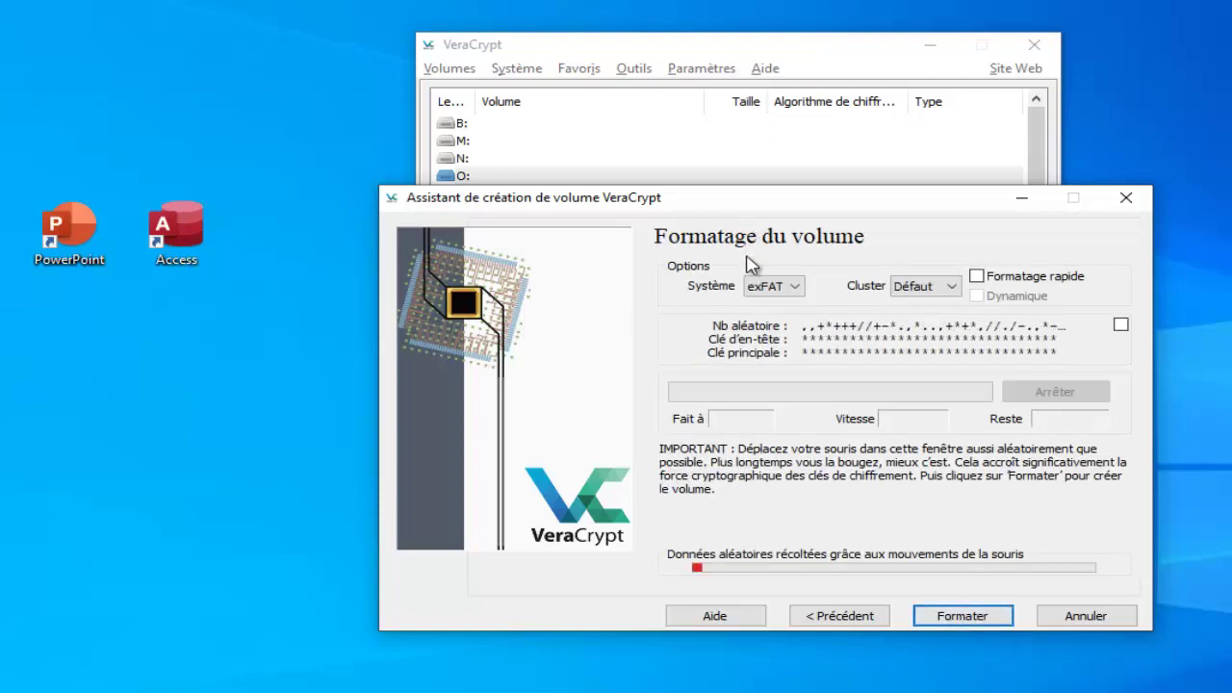
left_click(770, 287)
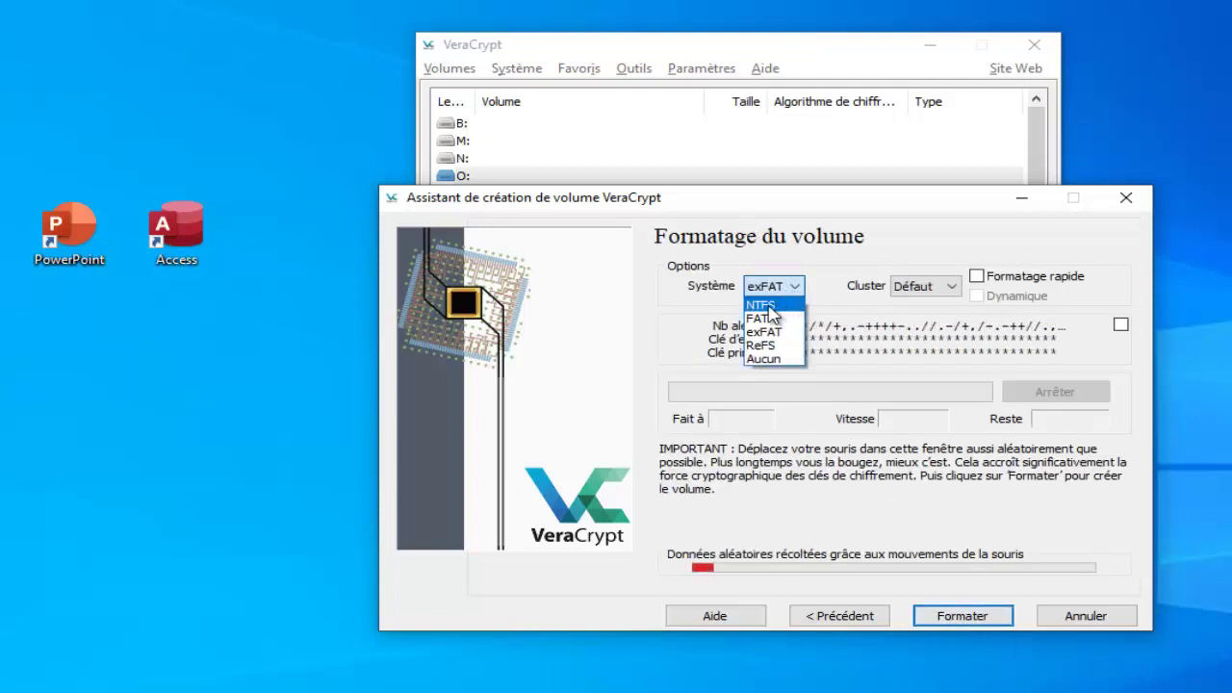
left_click(785, 305)
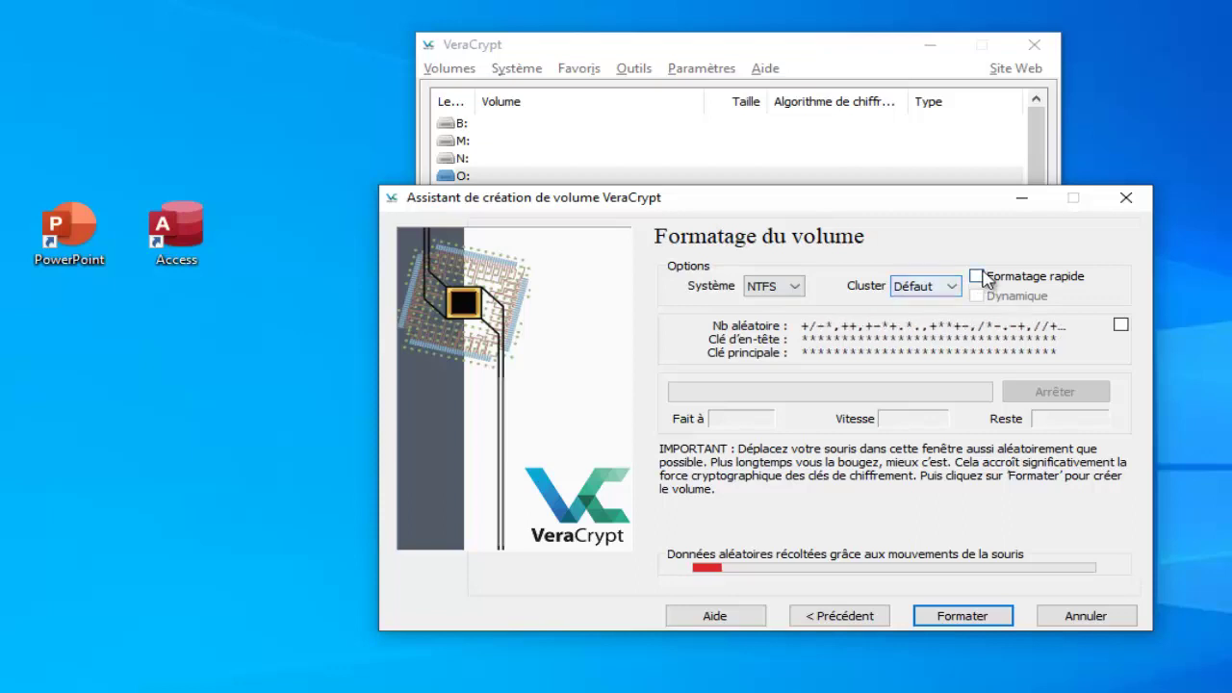
left_click(978, 277)
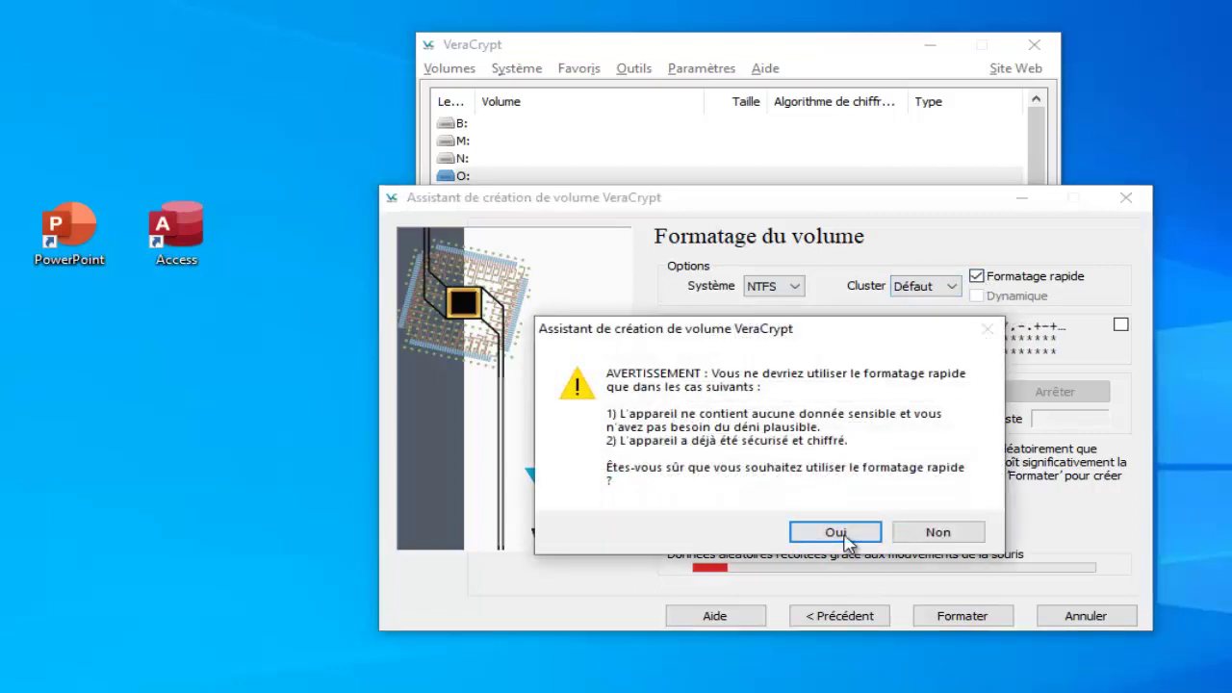
left_click(835, 534)
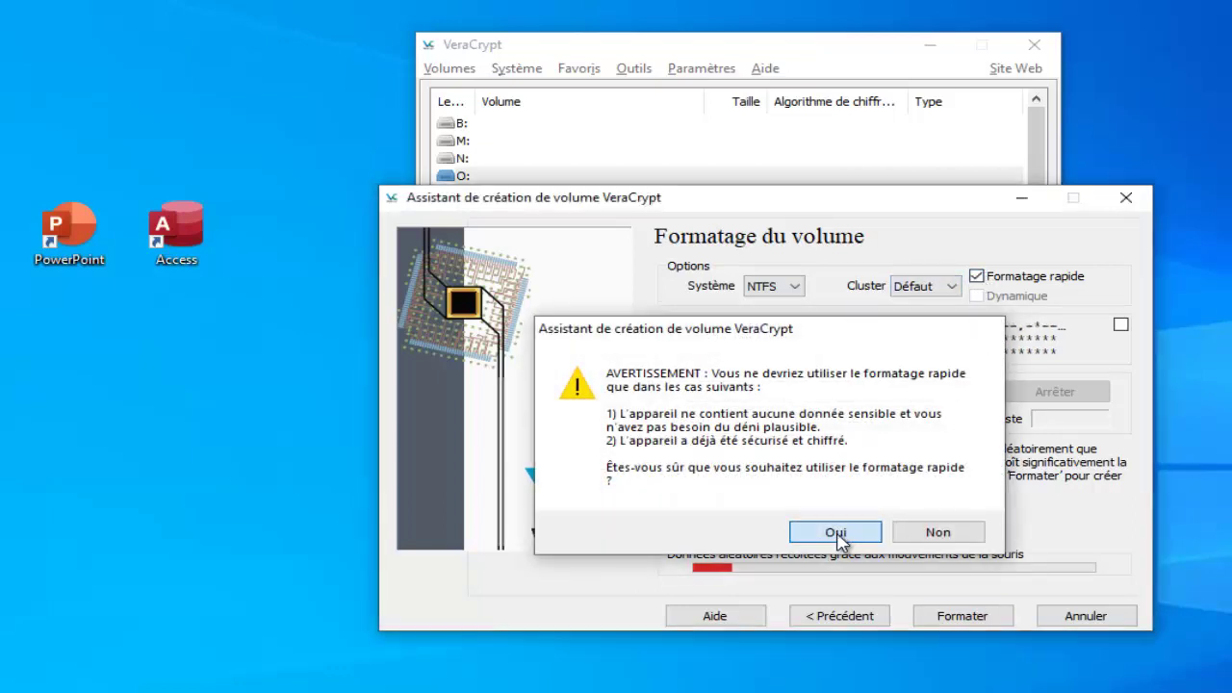
- Format the partition as a VeraCrypt volume, accept the erasure and follow-up notices, and quit the creation wizard
left_click(979, 621)
left_click(857, 504)
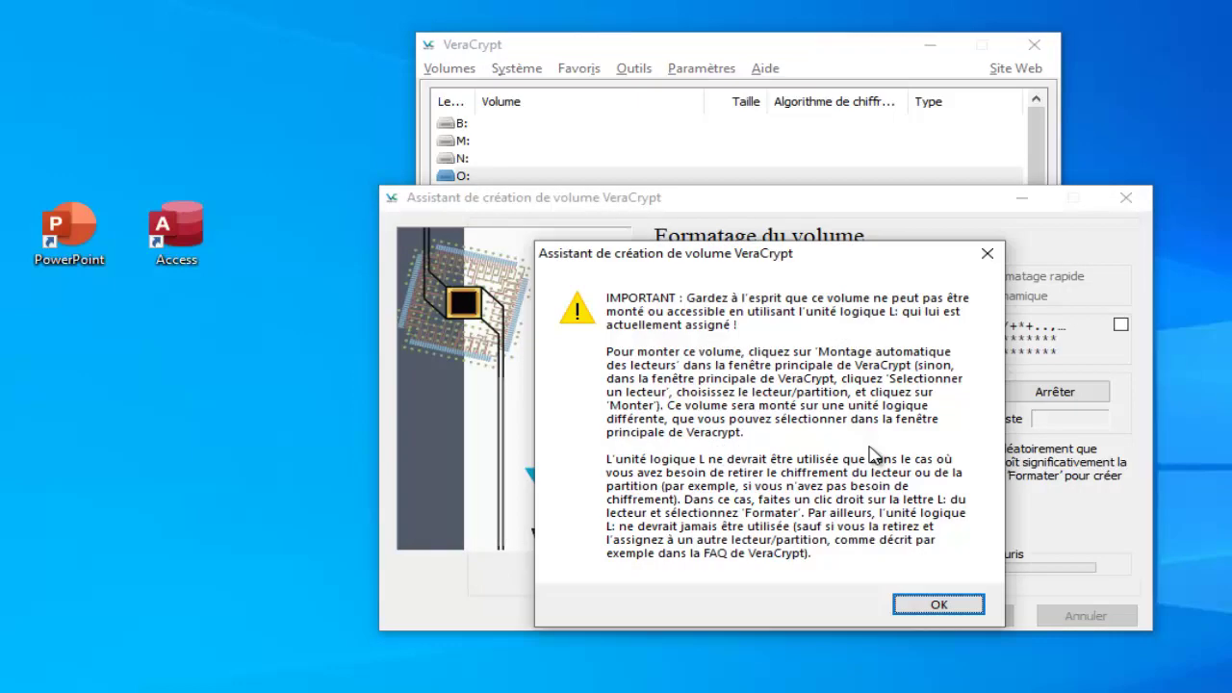
left_click(959, 606)
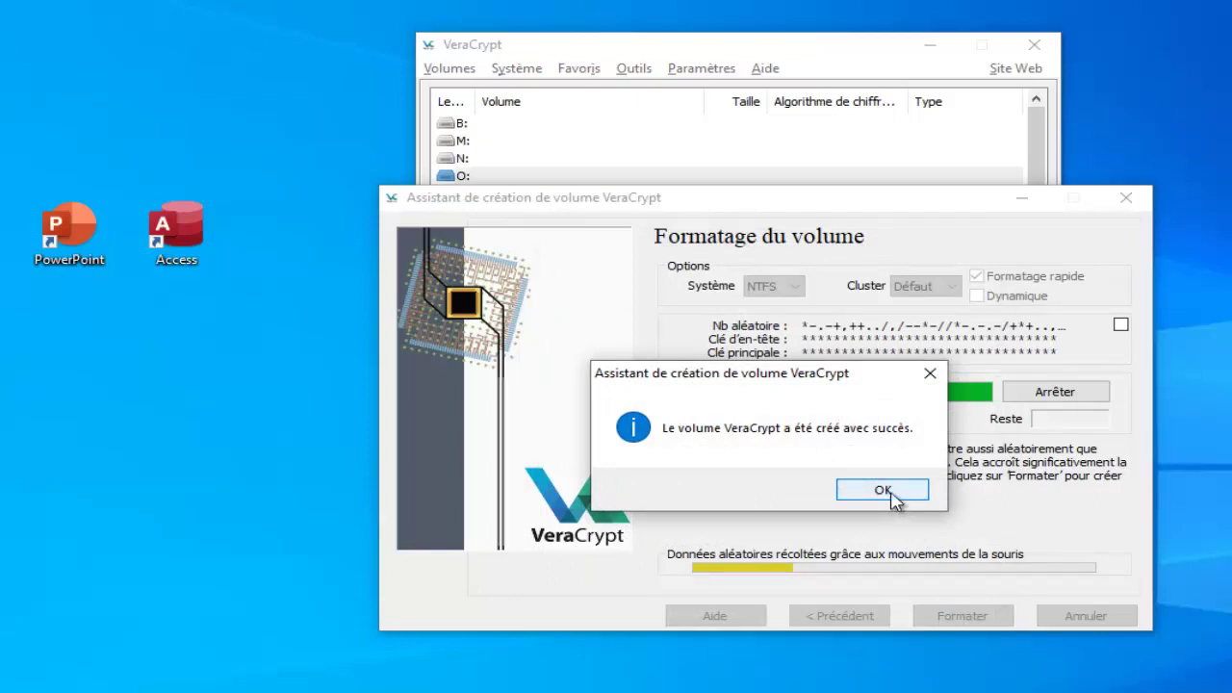
left_click(891, 494)
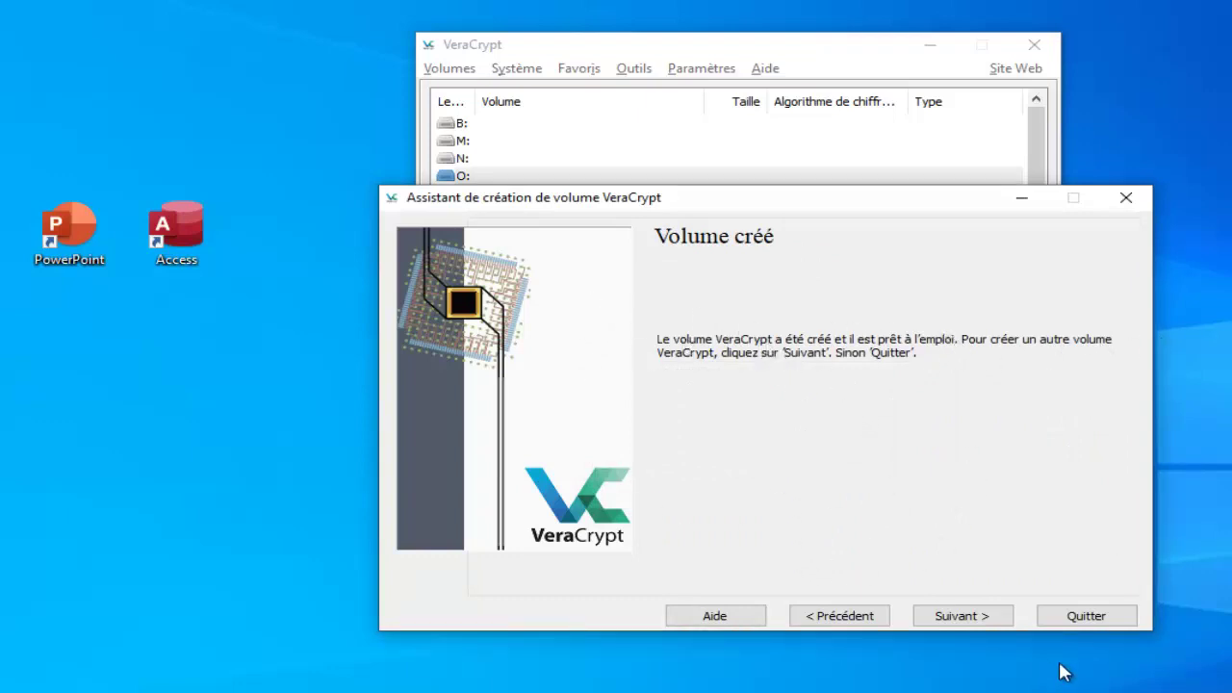
left_click(1106, 621)
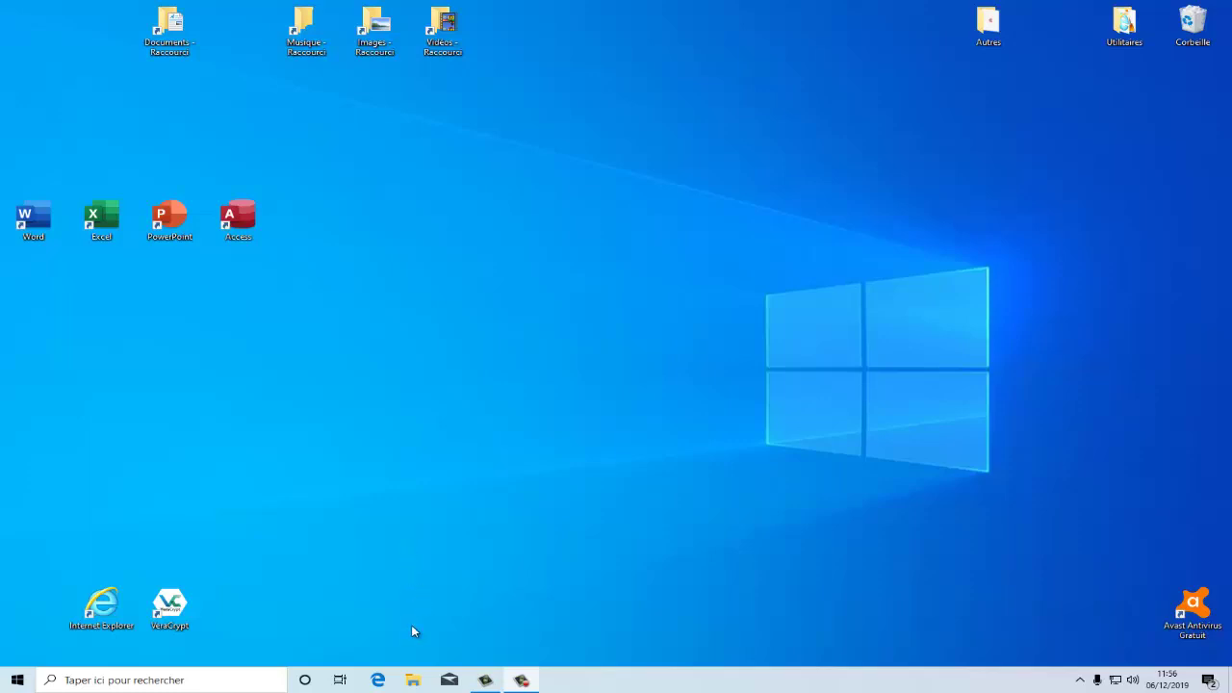
- Try to open USB drive L: in File Explorer, decline formatting it, and close the window
left_click(413, 680)
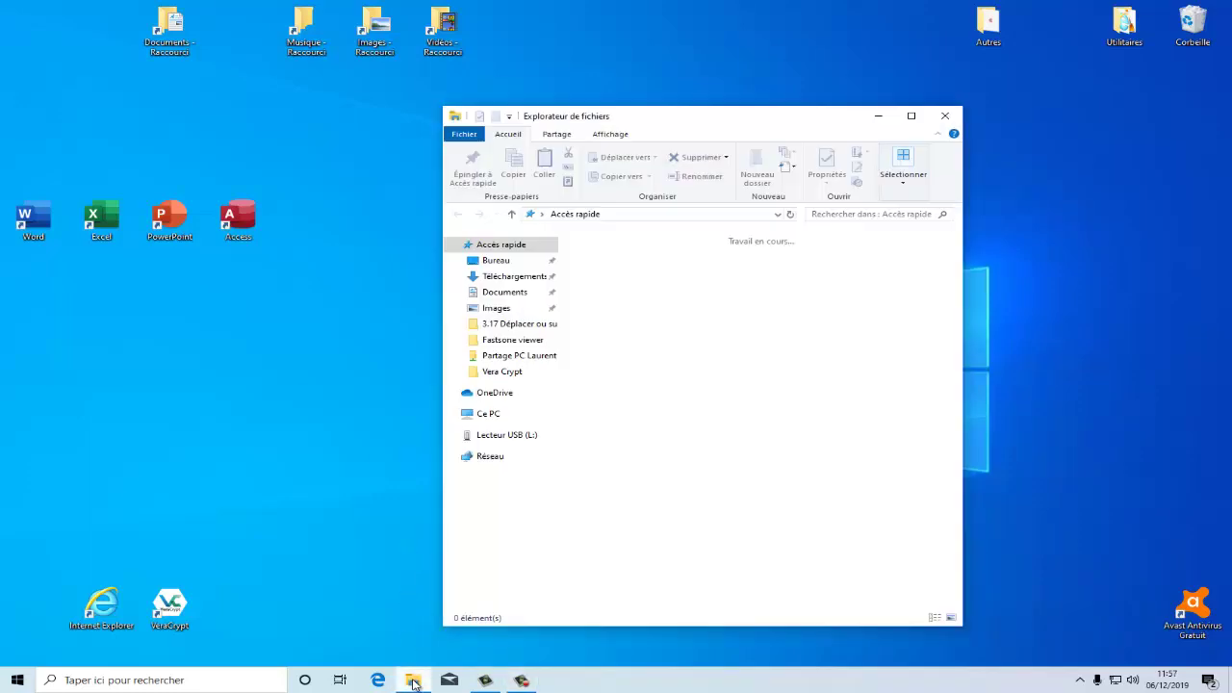
left_click(507, 436)
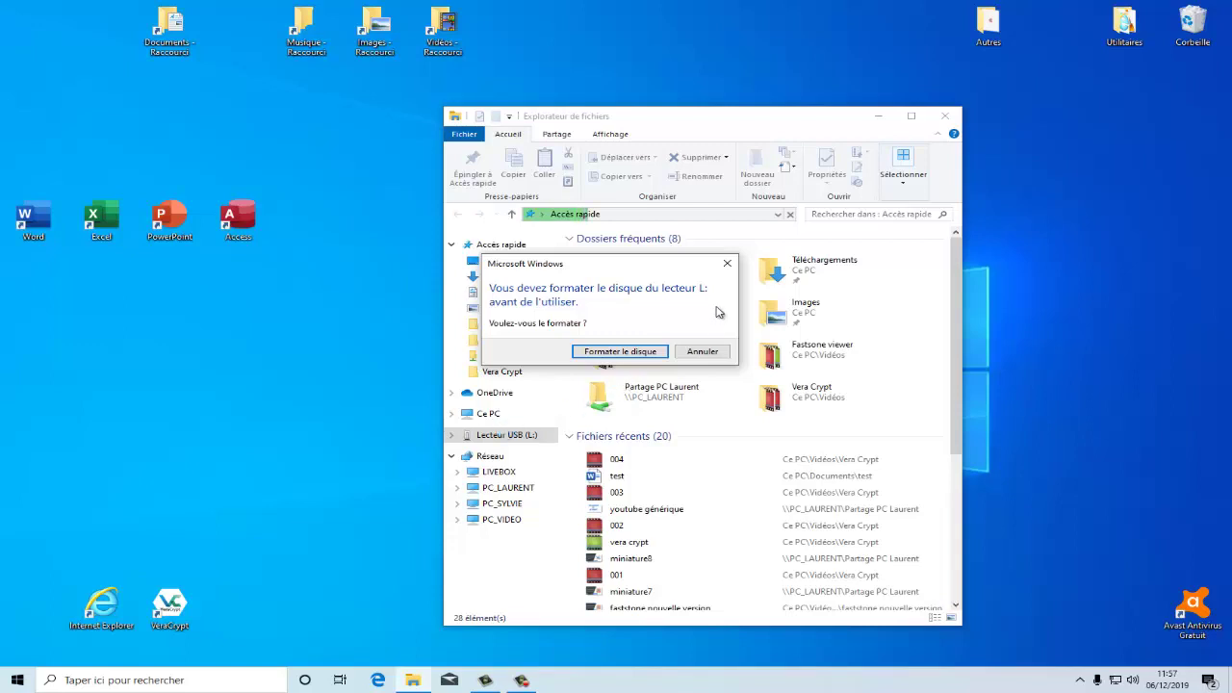
left_click(710, 351)
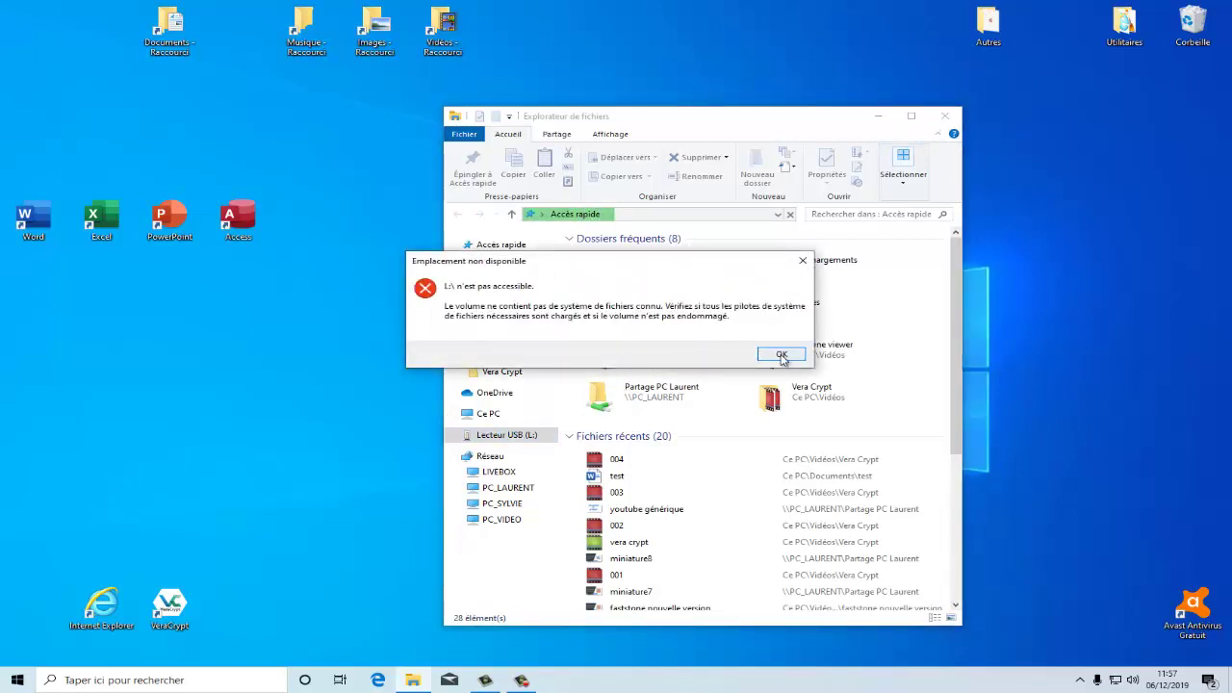
left_click(782, 354)
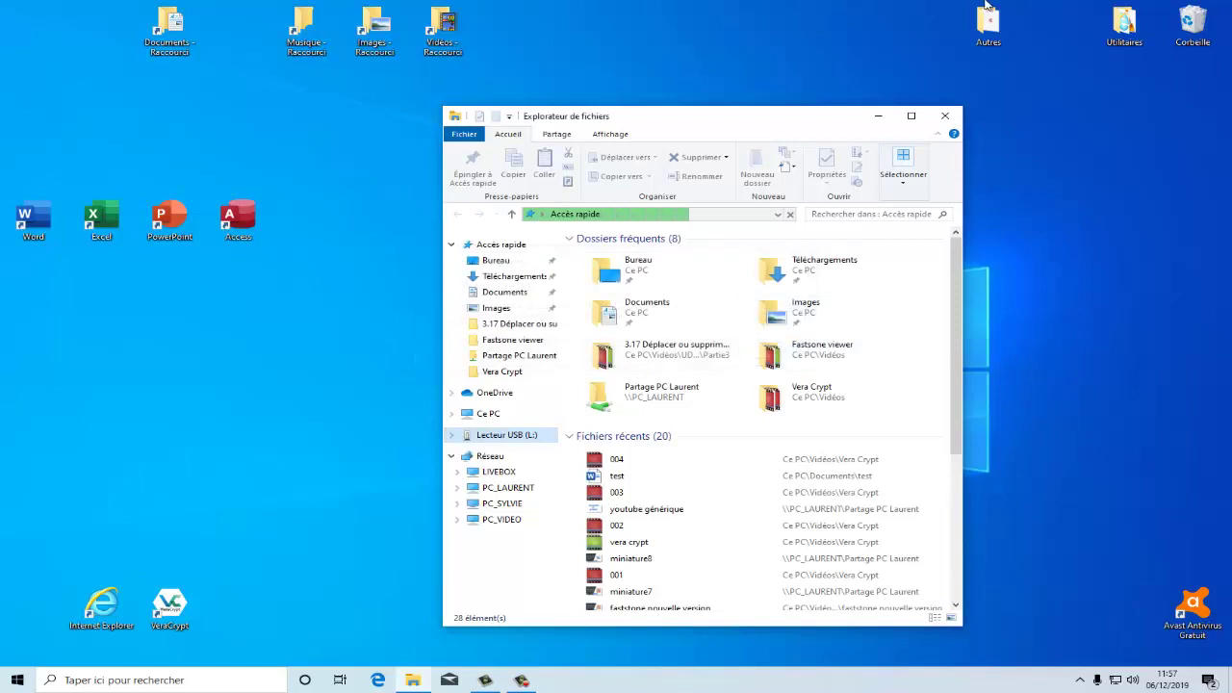
left_click(942, 117)
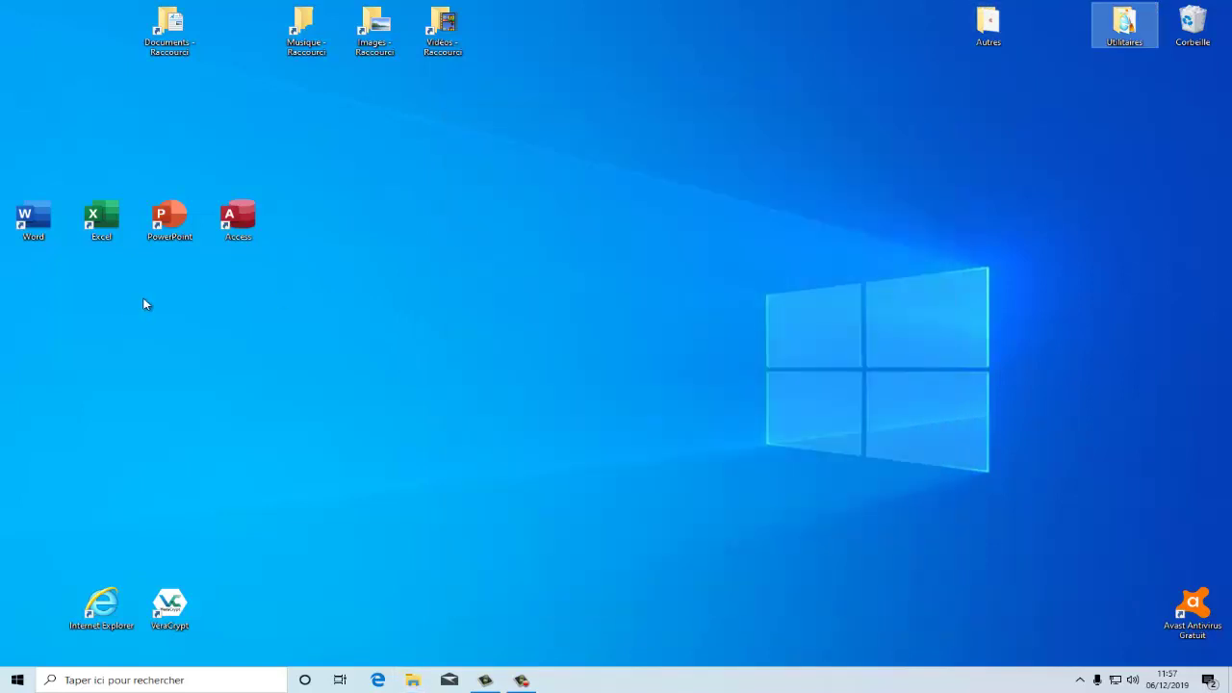
- Launch VeraCrypt and select the removable disk's partition L: (\Device\Harddisk2\Partition1) as the volume
left_click(169, 609)
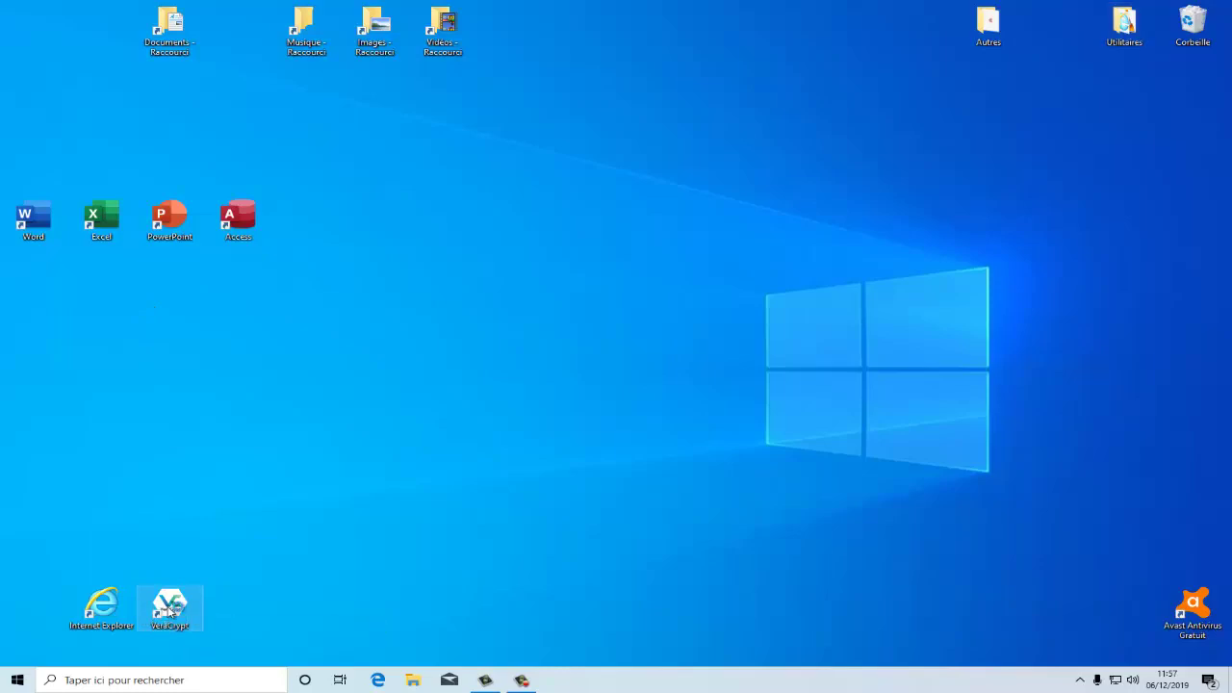
double_click(170, 609)
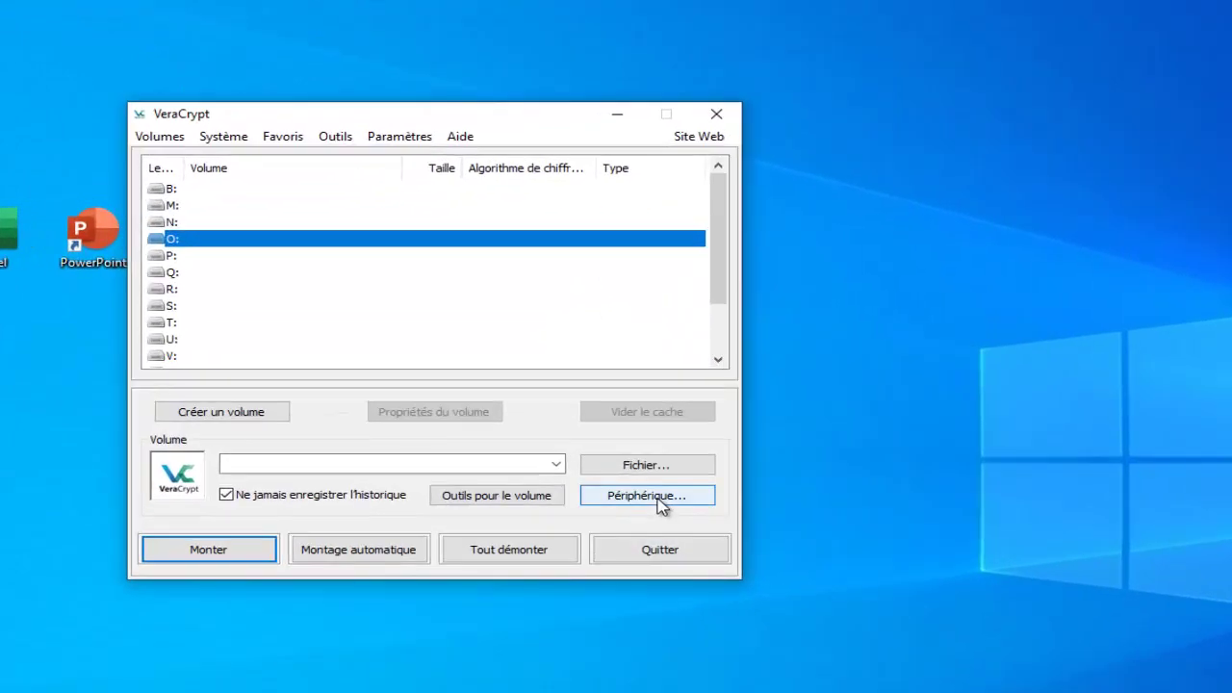
left_click(660, 506)
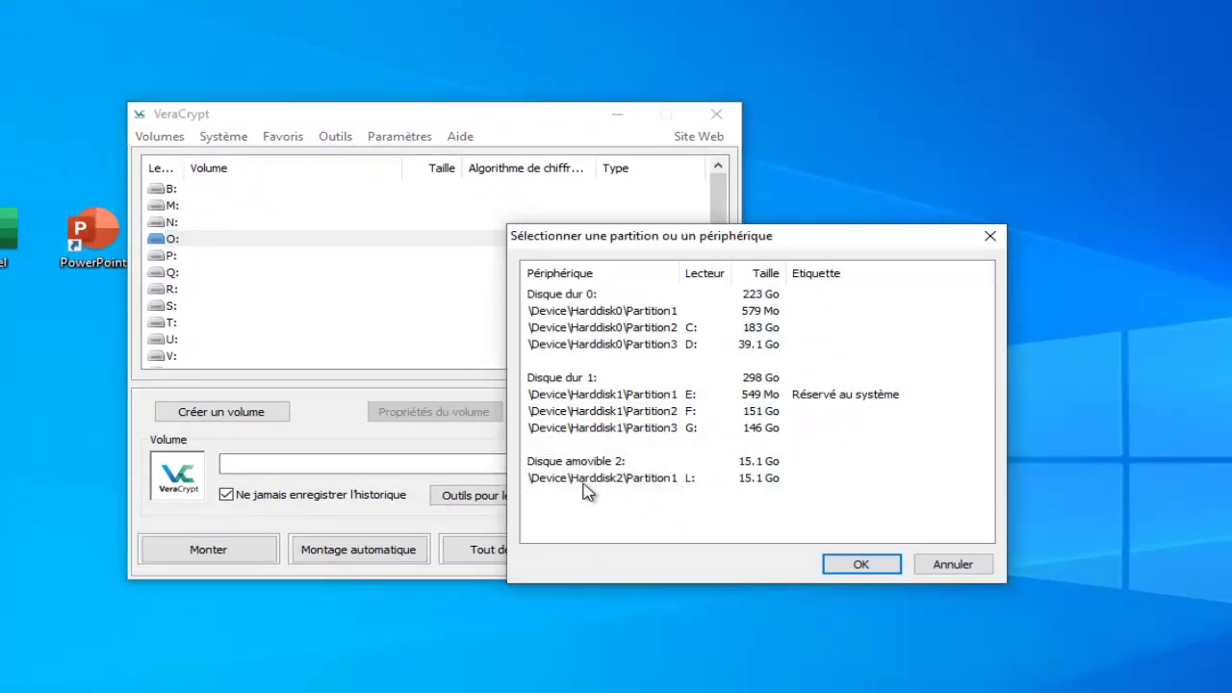
left_click(585, 491)
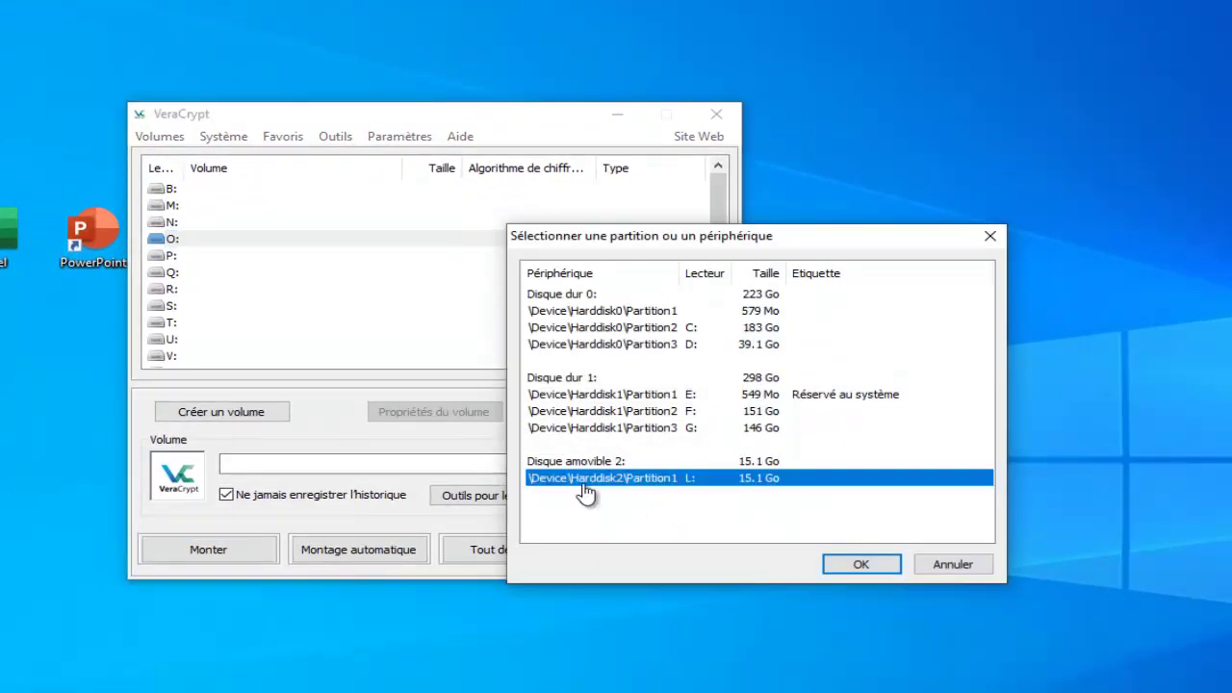
left_click(860, 566)
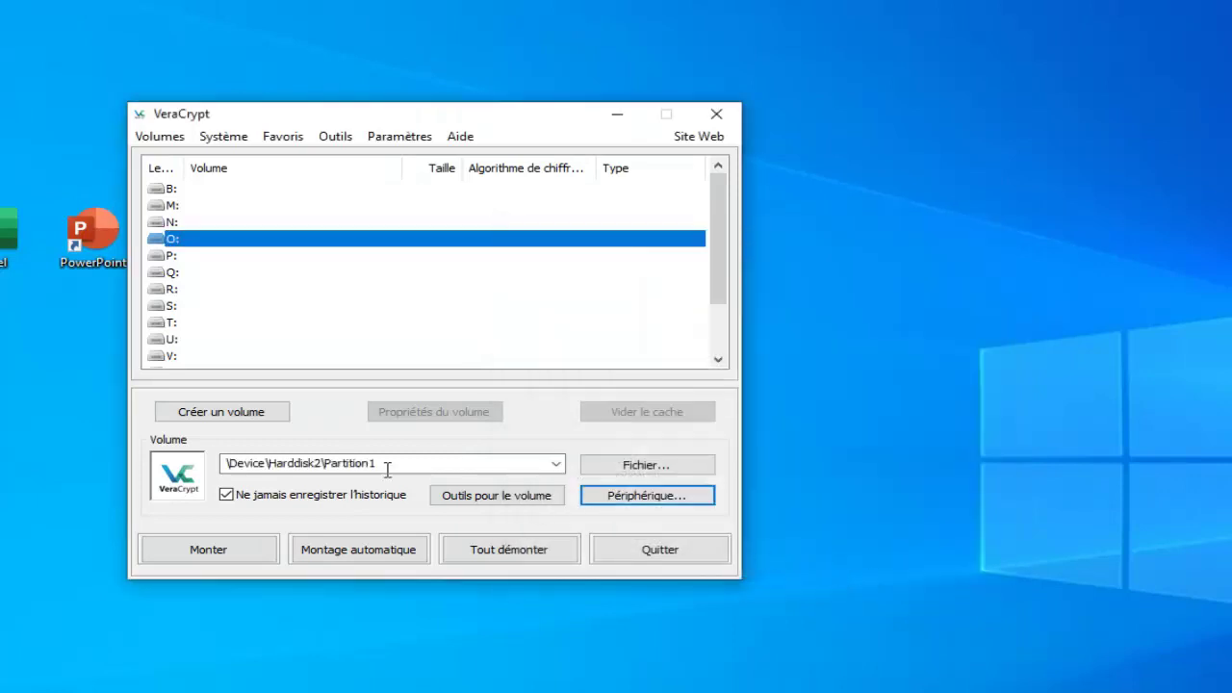
- Mount the selected partition on drive letter O: with the volume password, and open the mounted drive
left_click(210, 554)
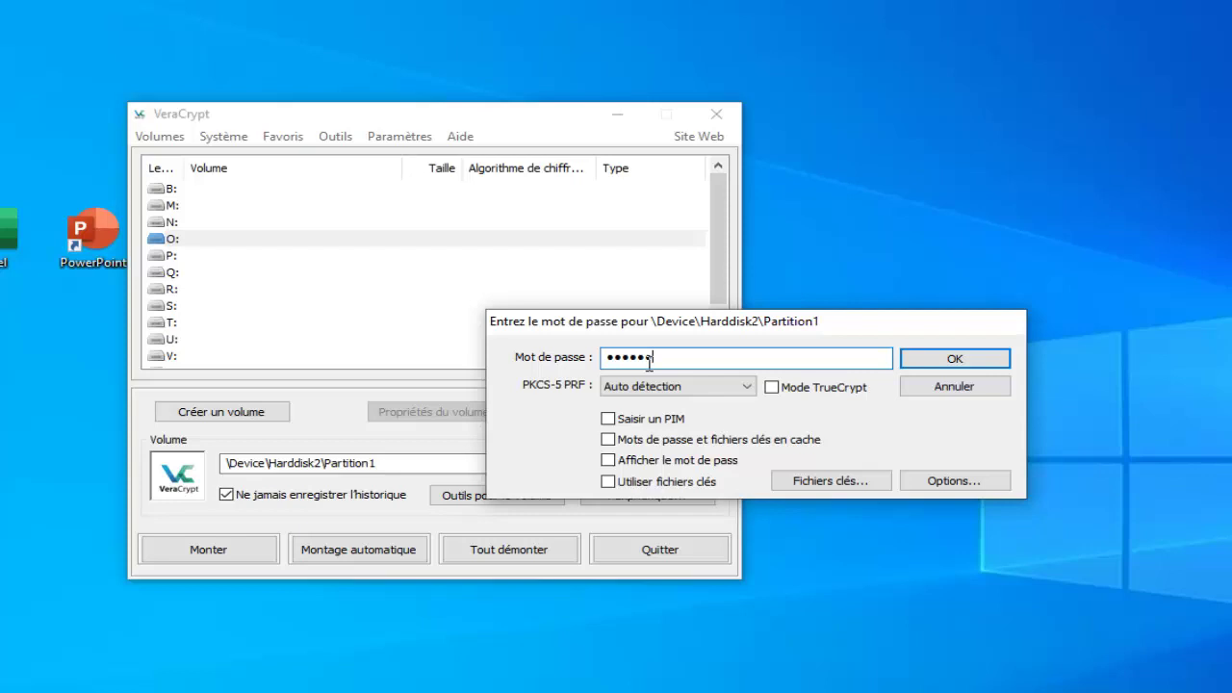
left_click(991, 361)
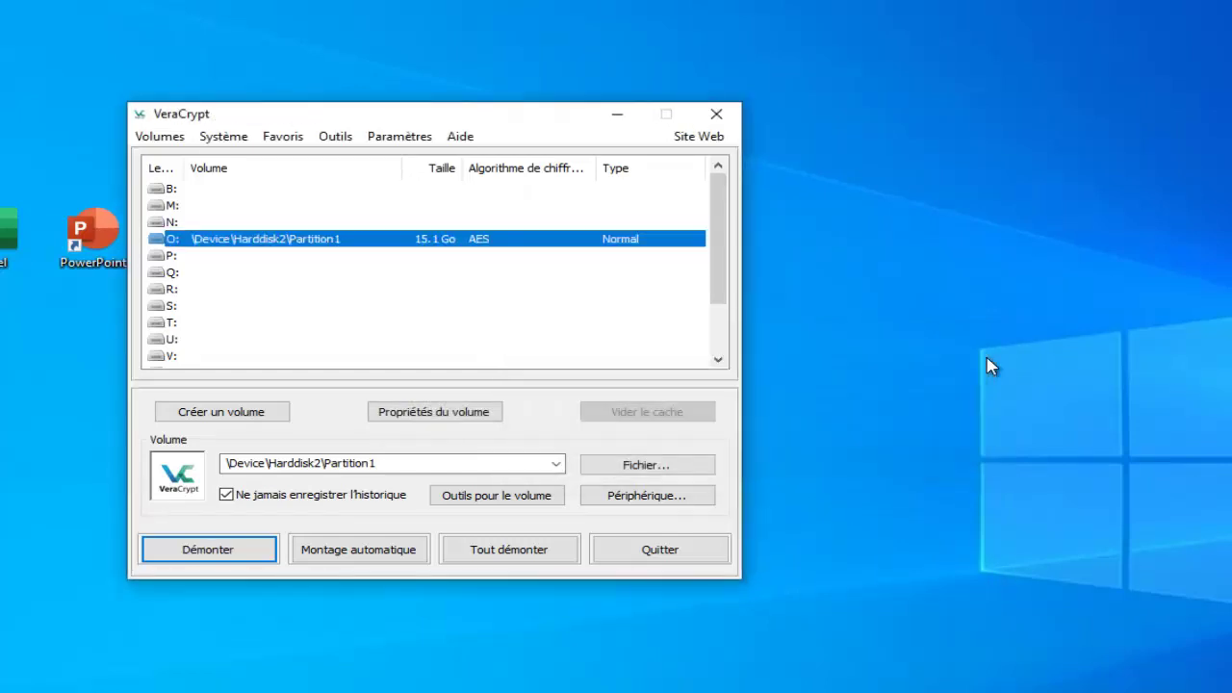
left_click_drag(525, 118, 1028, 128)
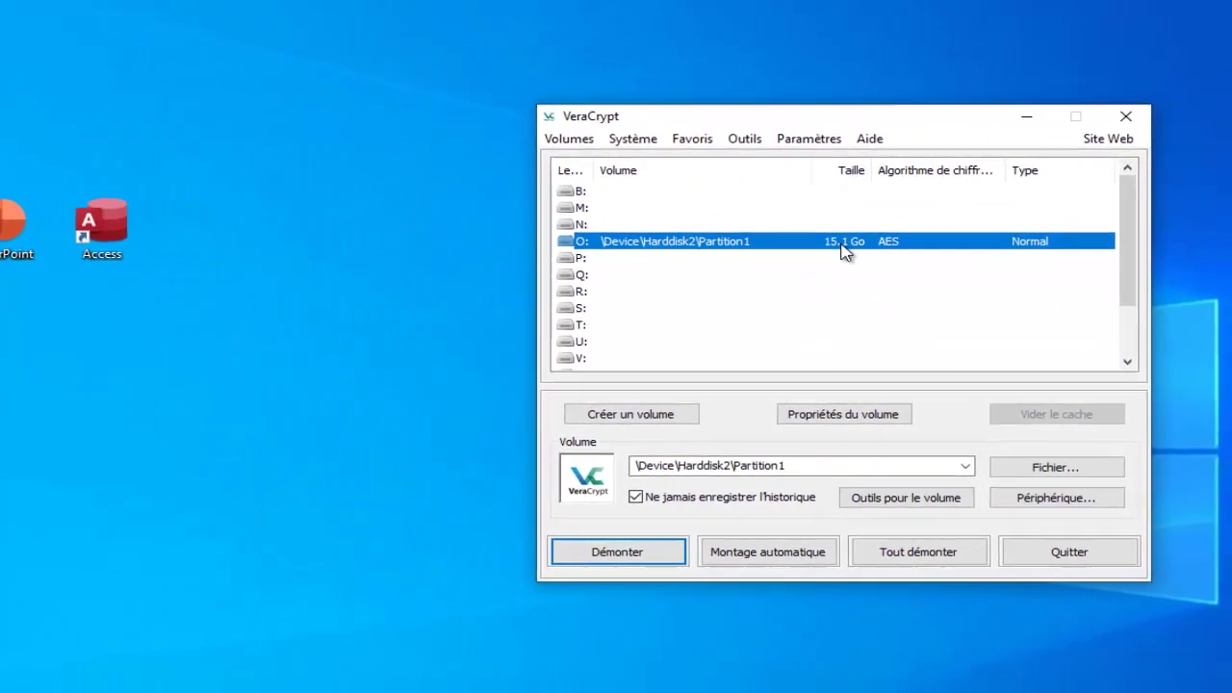
double_click(702, 237)
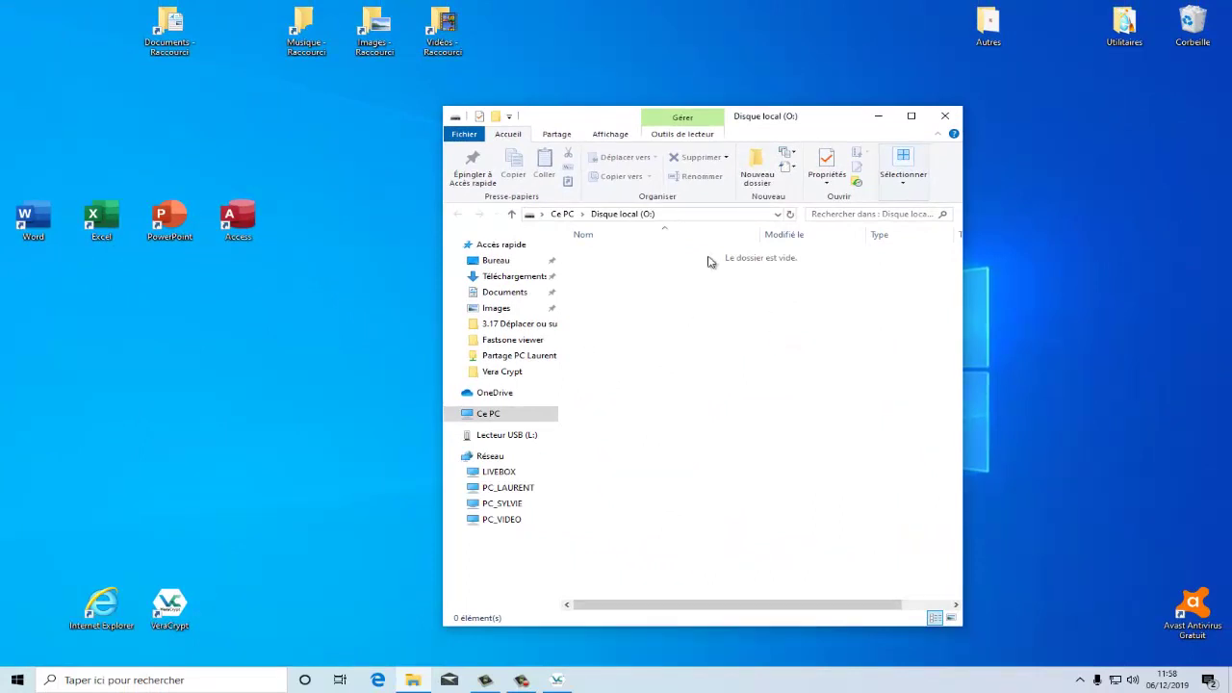
- Copy the test document from the test folder in Documents onto drive O:, and close the source folder
left_click_drag(608, 123, 800, 128)
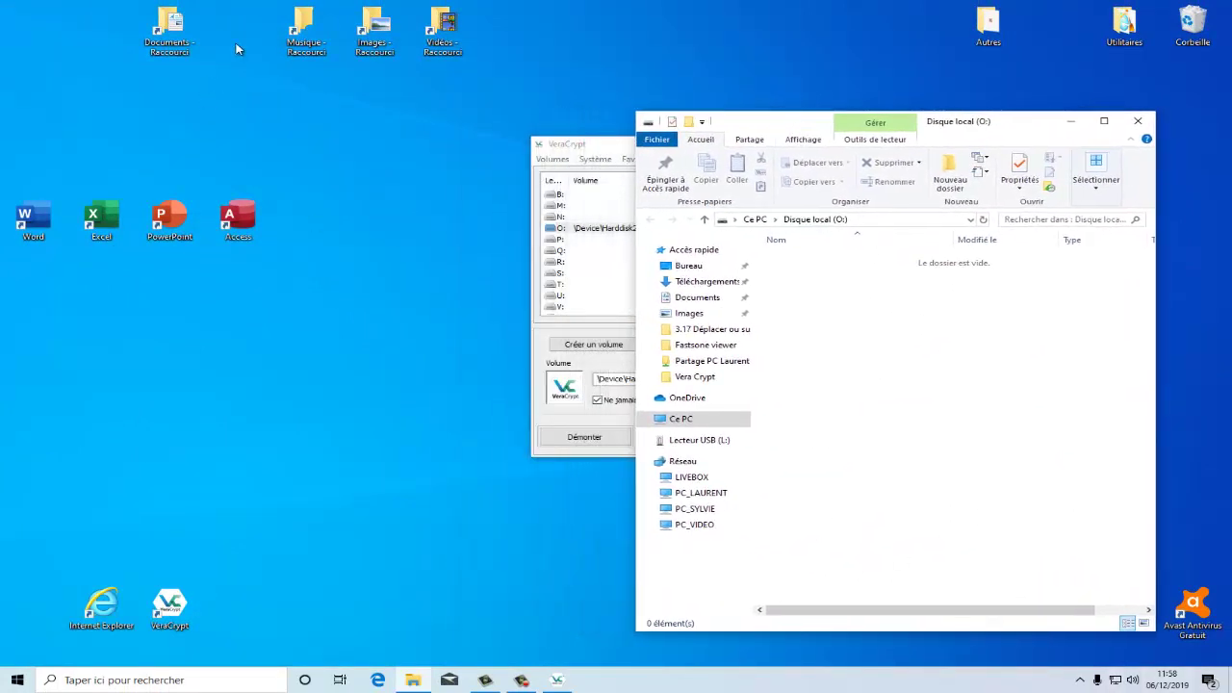
left_click(168, 27)
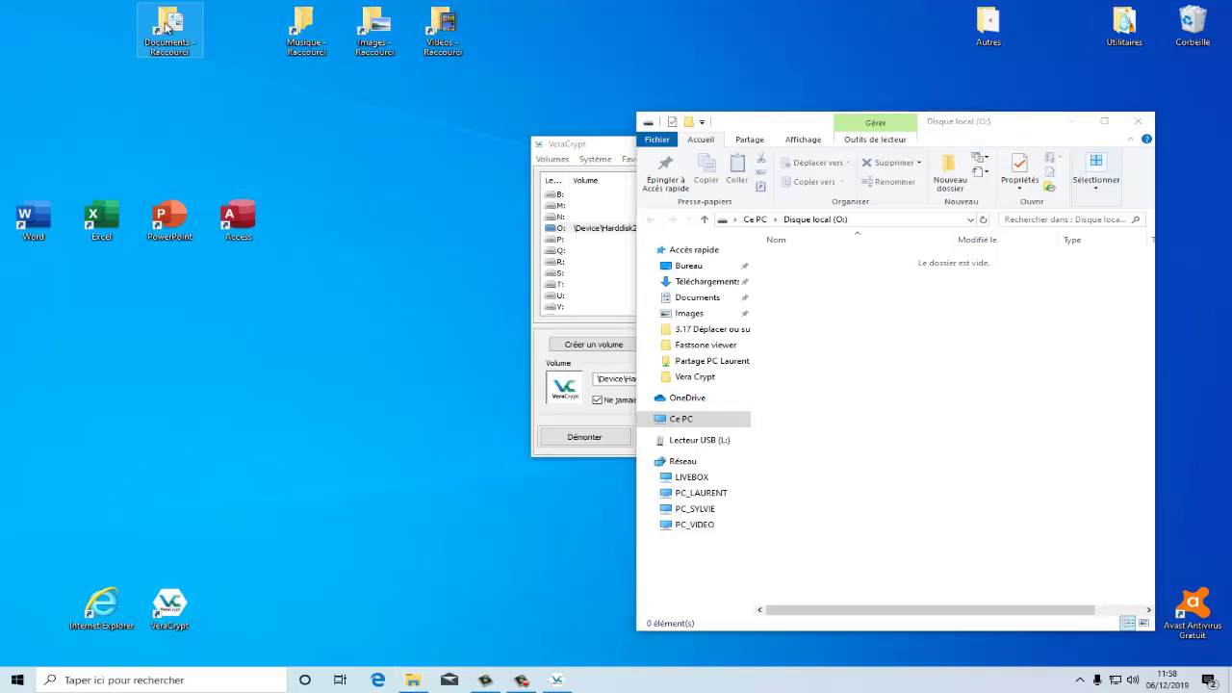
double_click(168, 32)
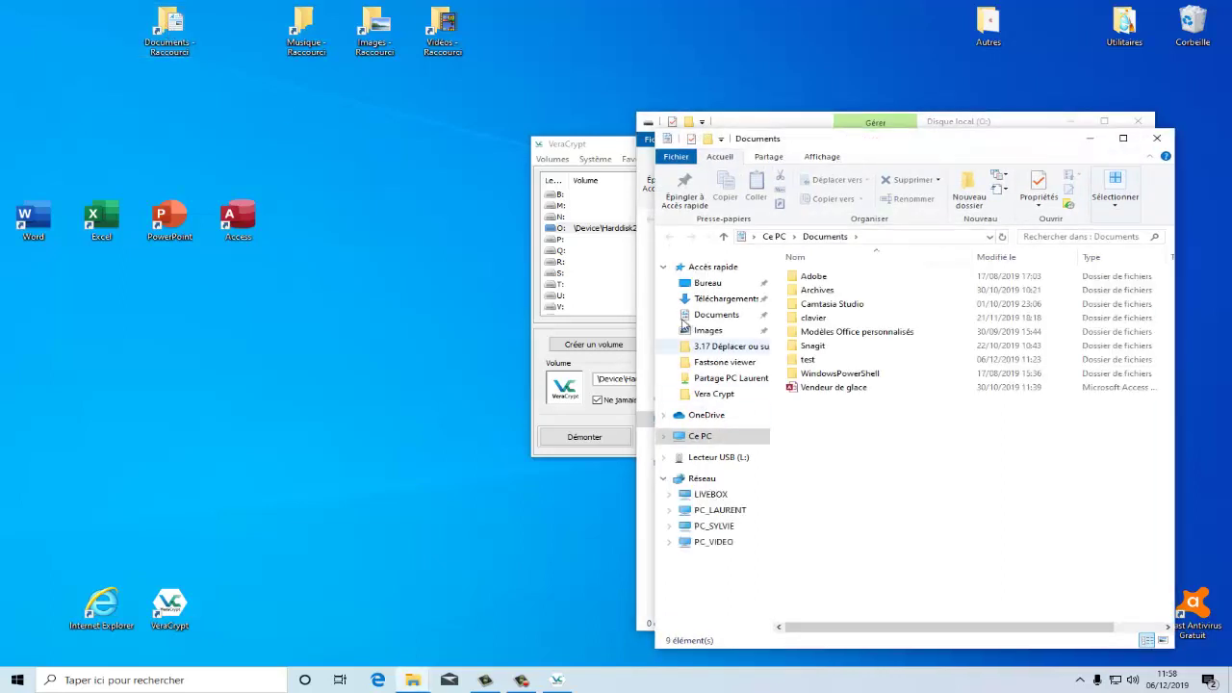
double_click(838, 361)
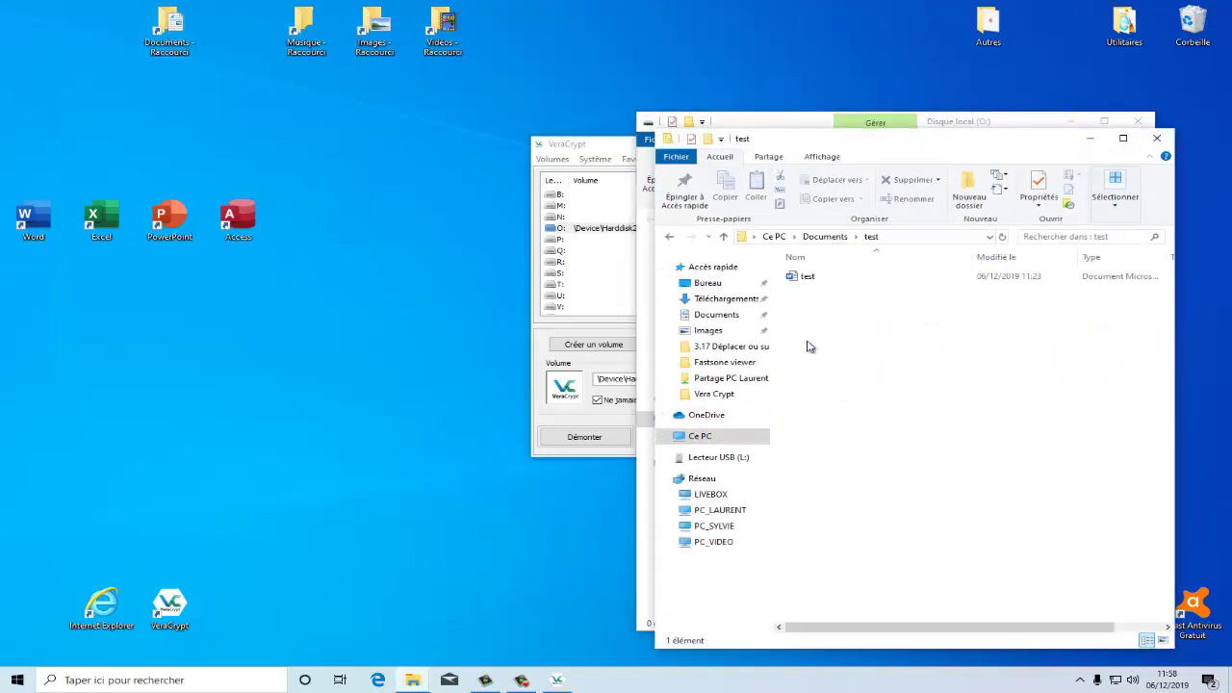
left_click_drag(804, 141, 977, 245)
left_click(978, 385)
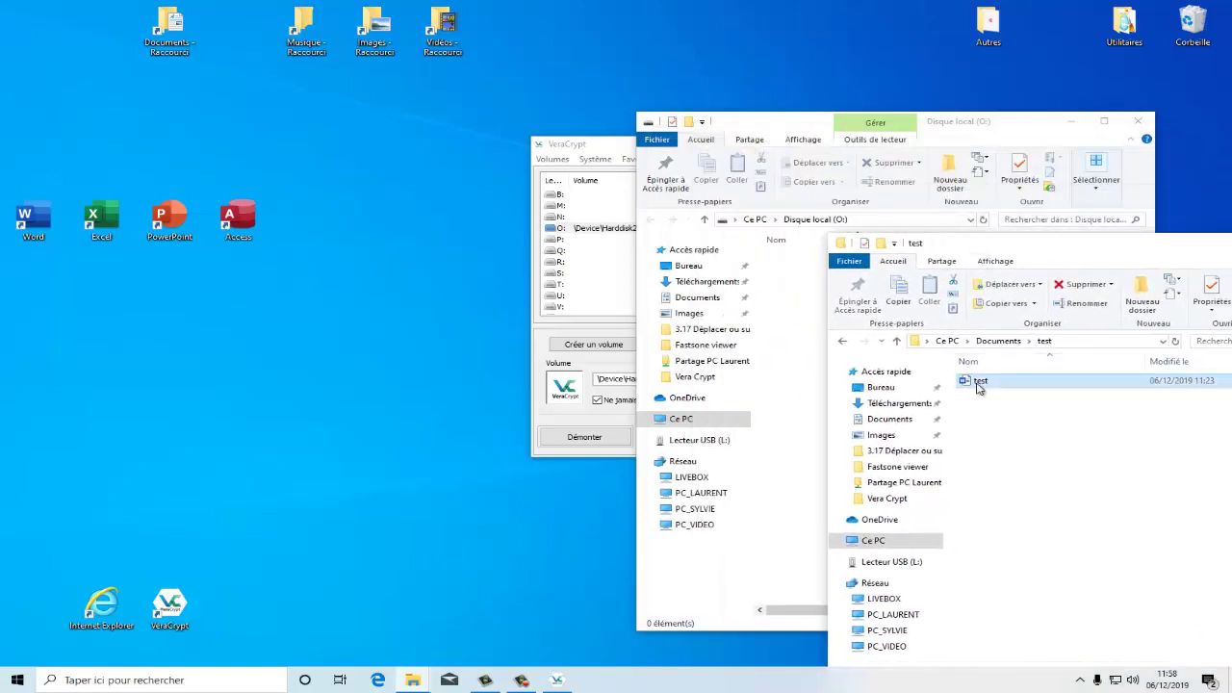
left_click_drag(939, 381, 789, 327)
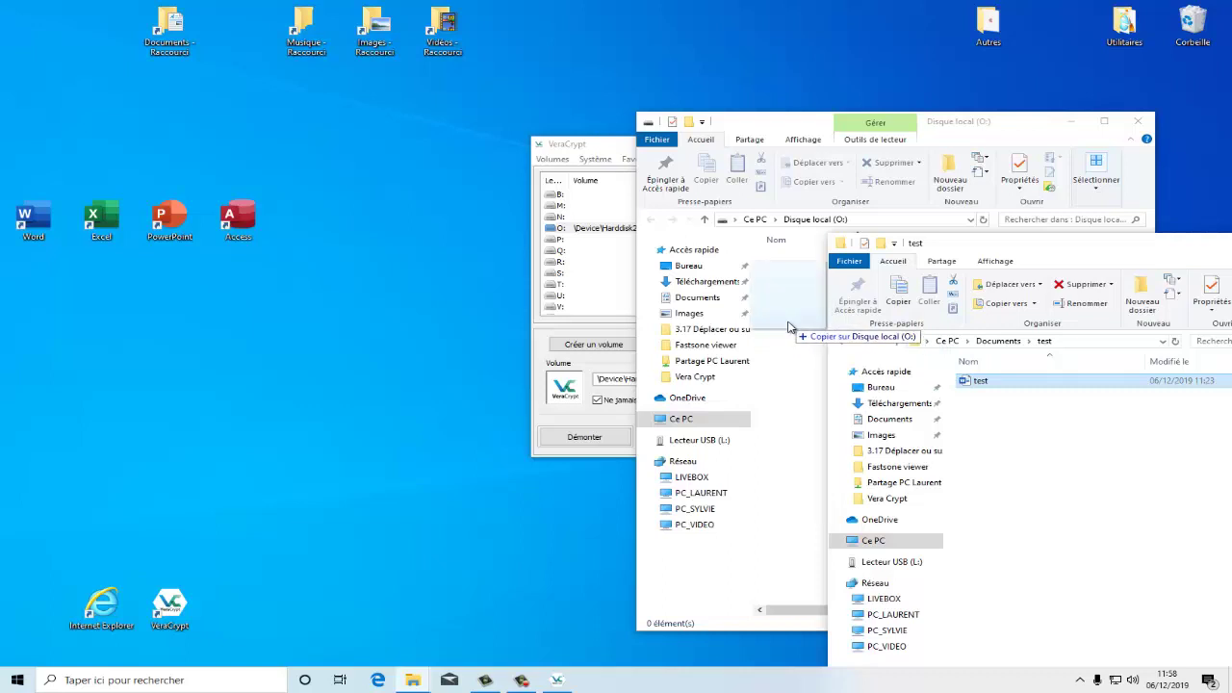
left_click_drag(789, 328, 787, 323)
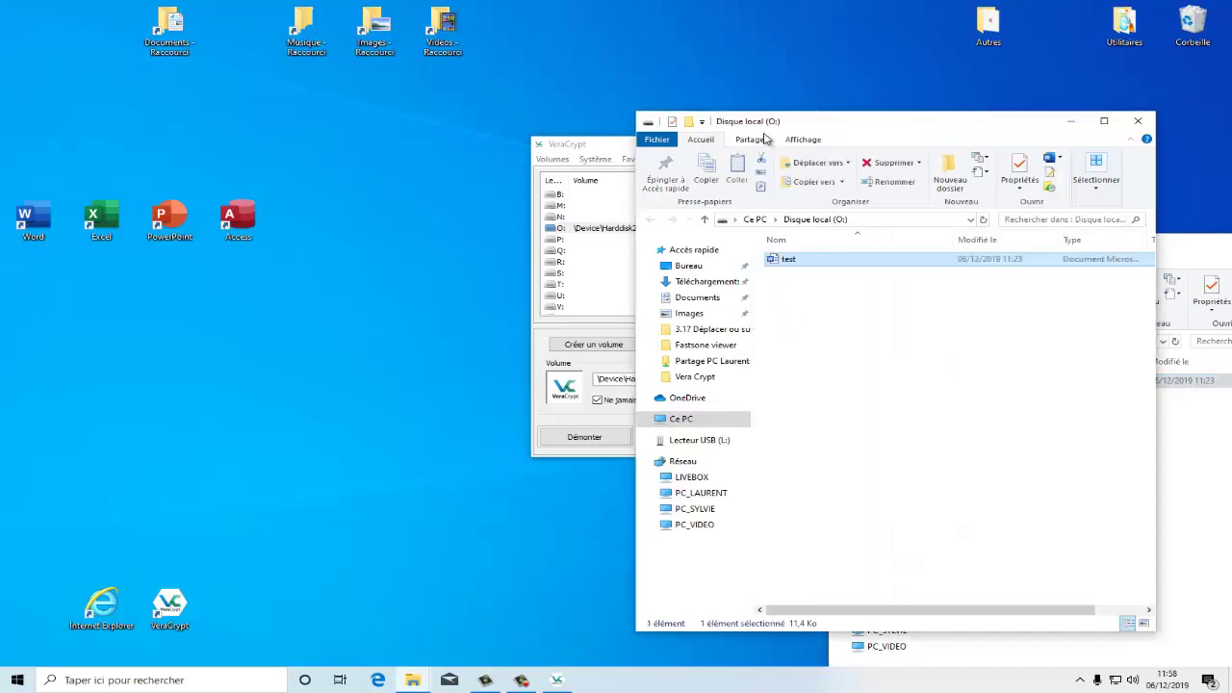
left_click_drag(849, 126, 169, 106)
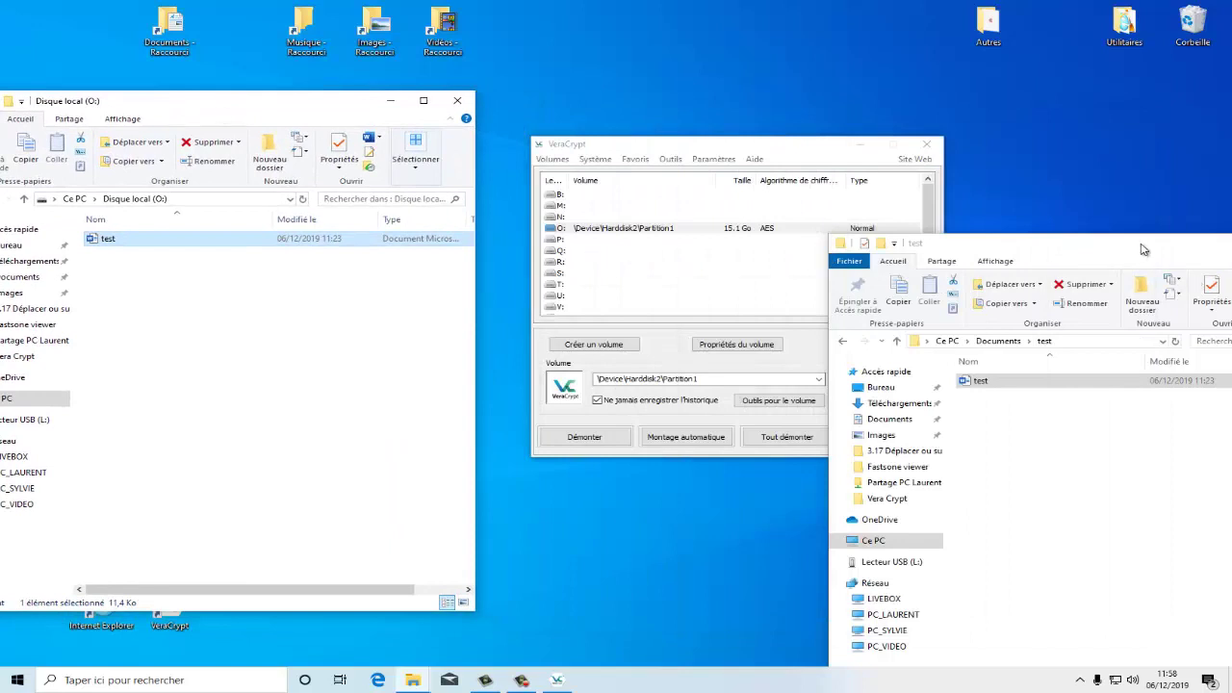
left_click_drag(1142, 250, 846, 251)
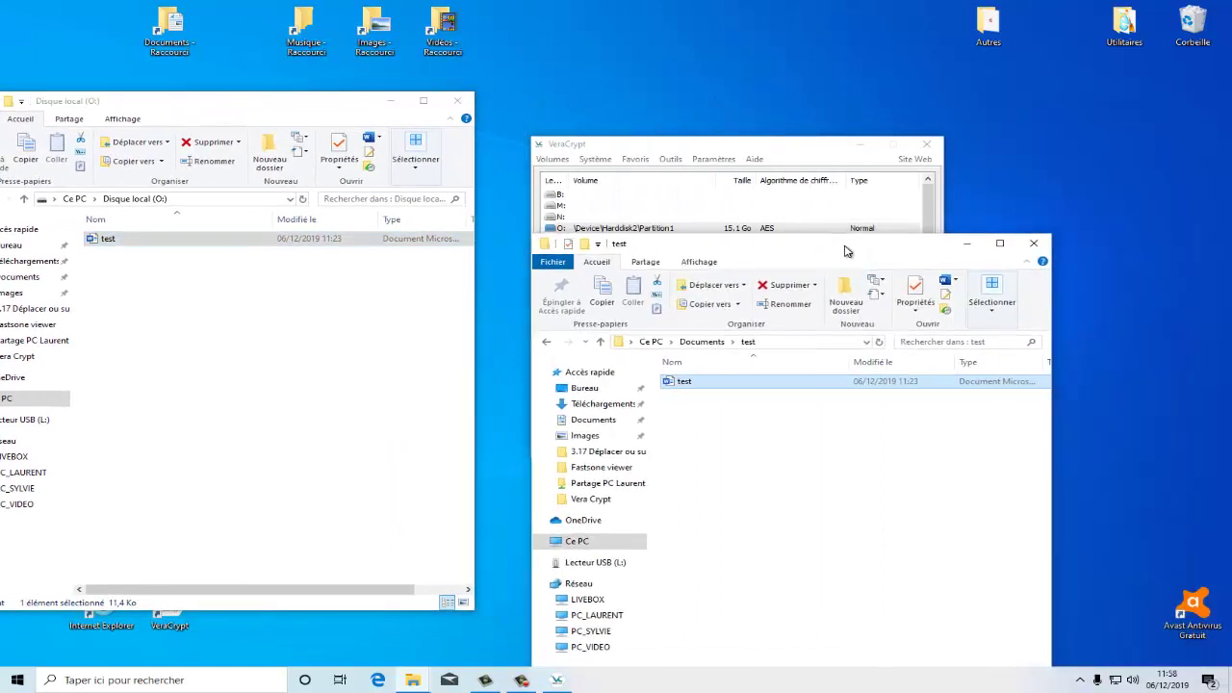
left_click(1035, 246)
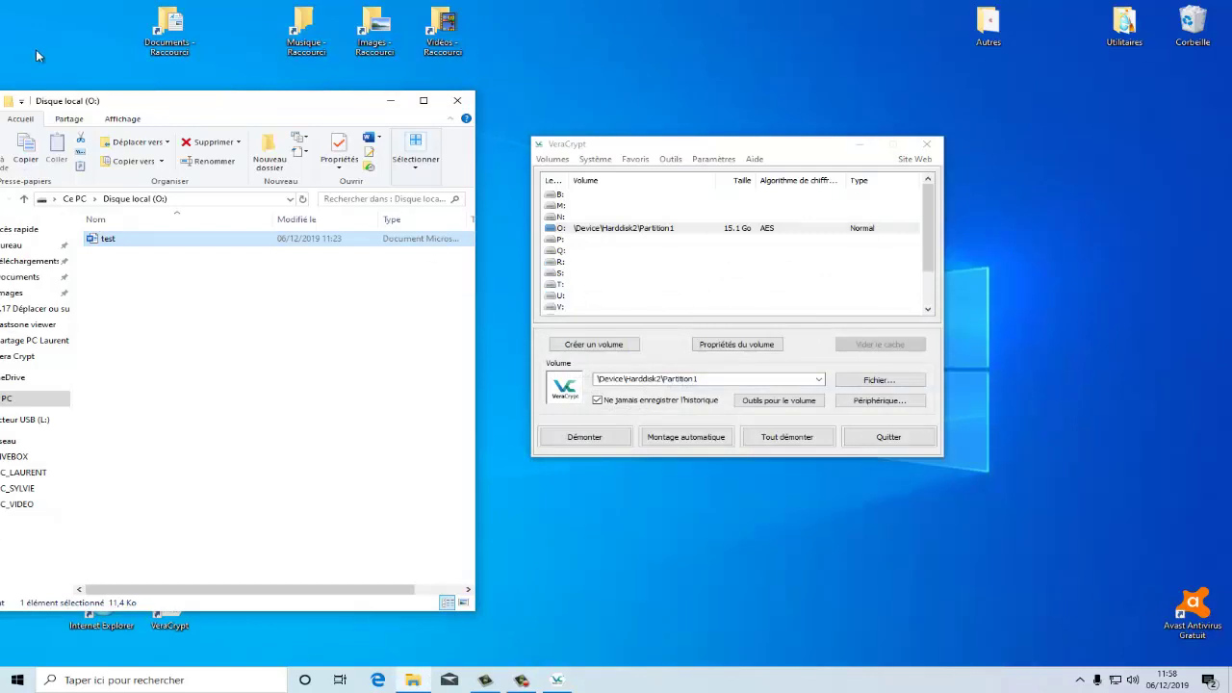
- Copy the quiberon picture from the Images folder onto drive O:
left_click(382, 22)
double_click(382, 22)
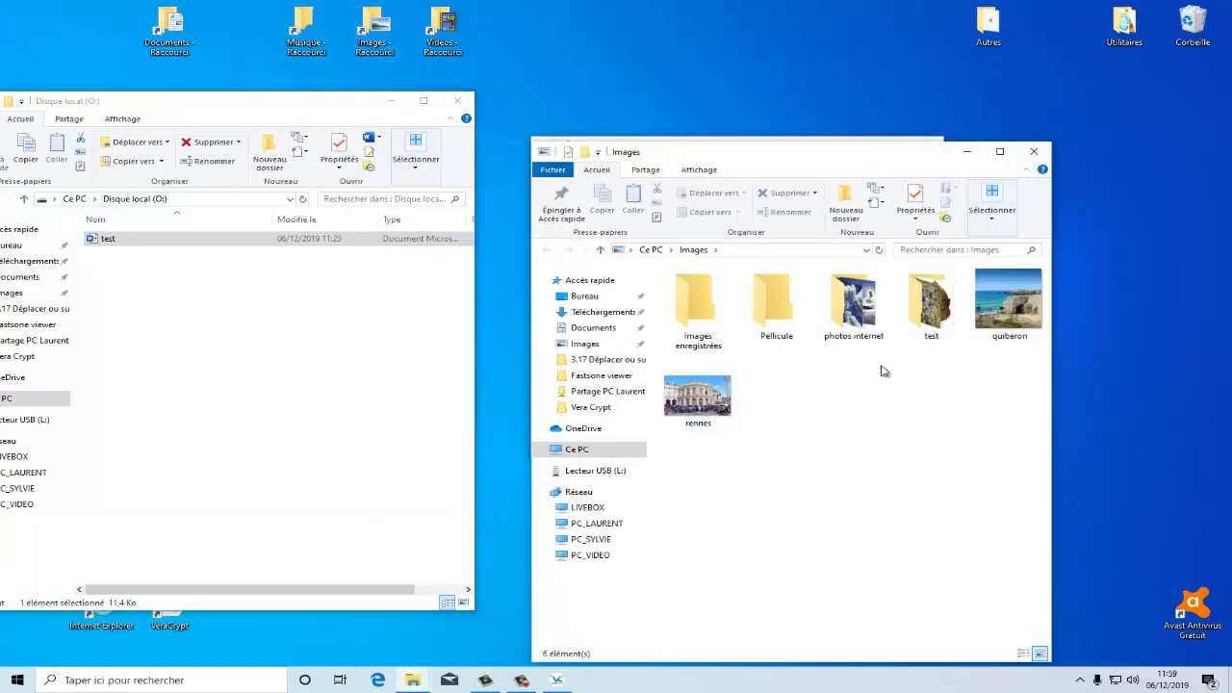
left_click(1004, 308)
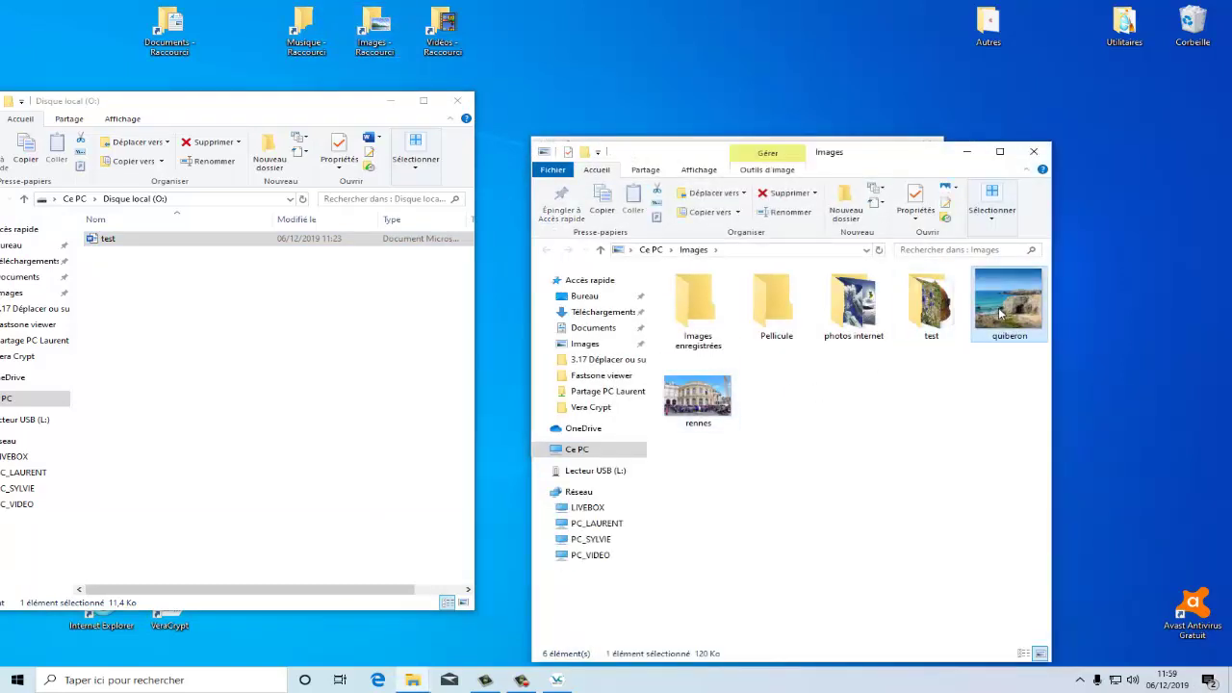
left_click_drag(1001, 309, 147, 356)
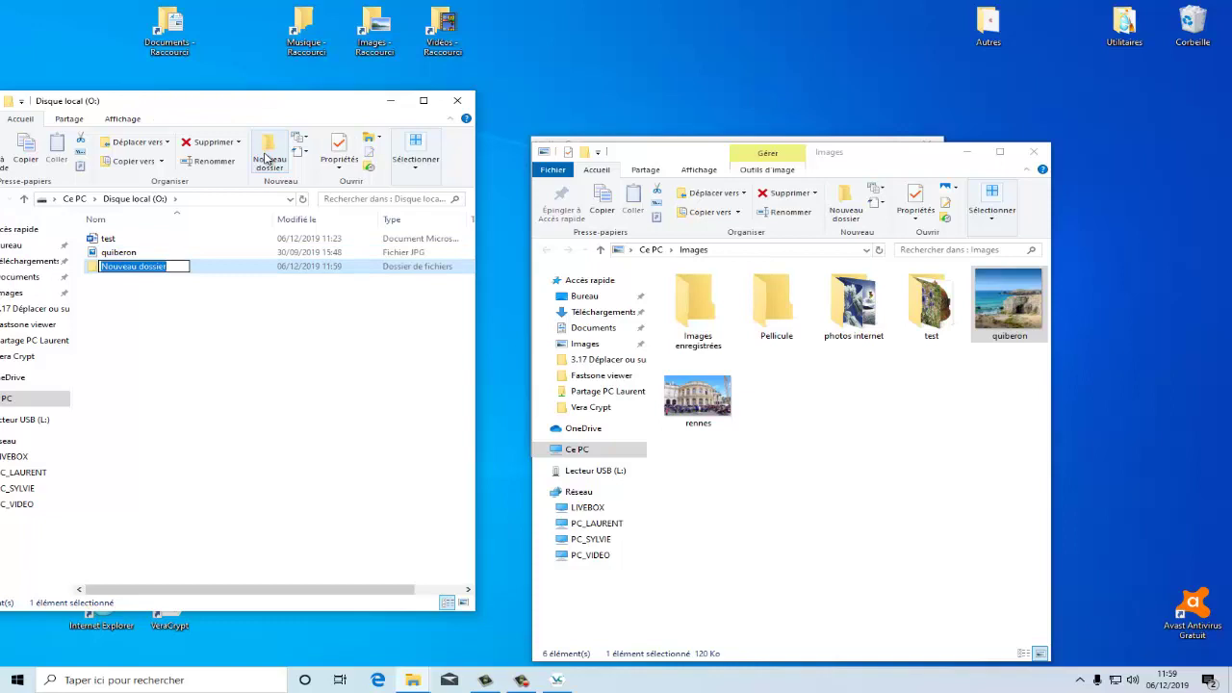
- Create a folder named Privé on drive O:, close the Images window and bring the drive window fully into view
type("Priv")
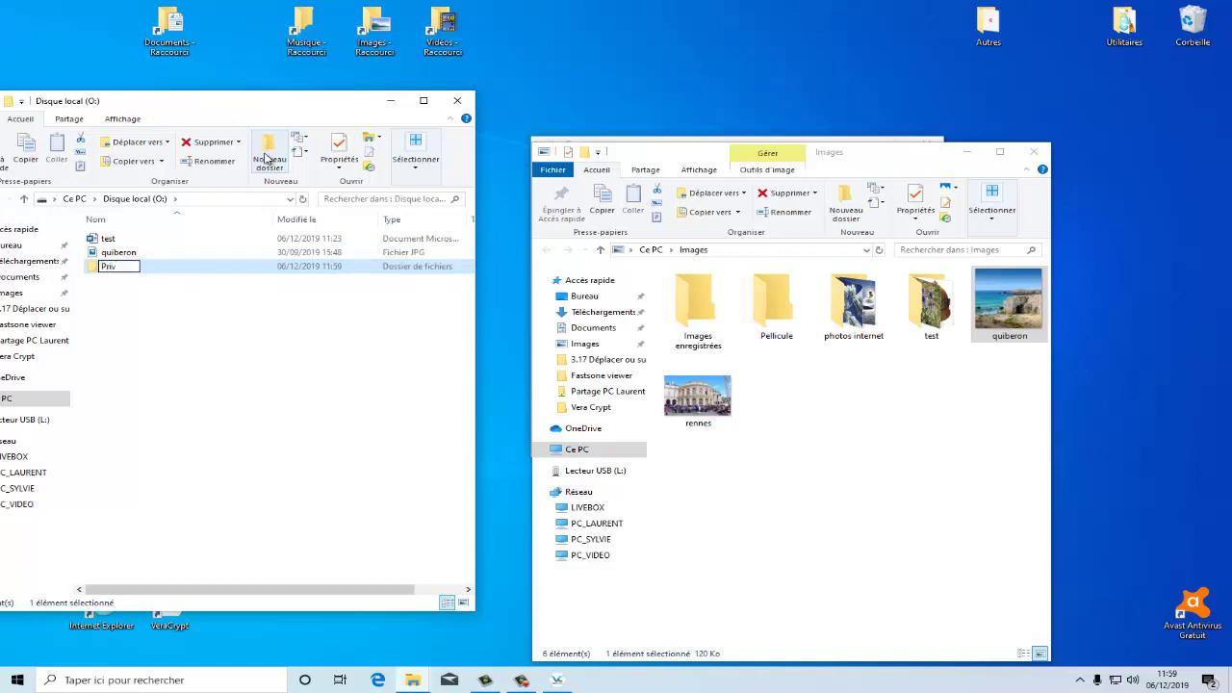
type("é")
key("Return")
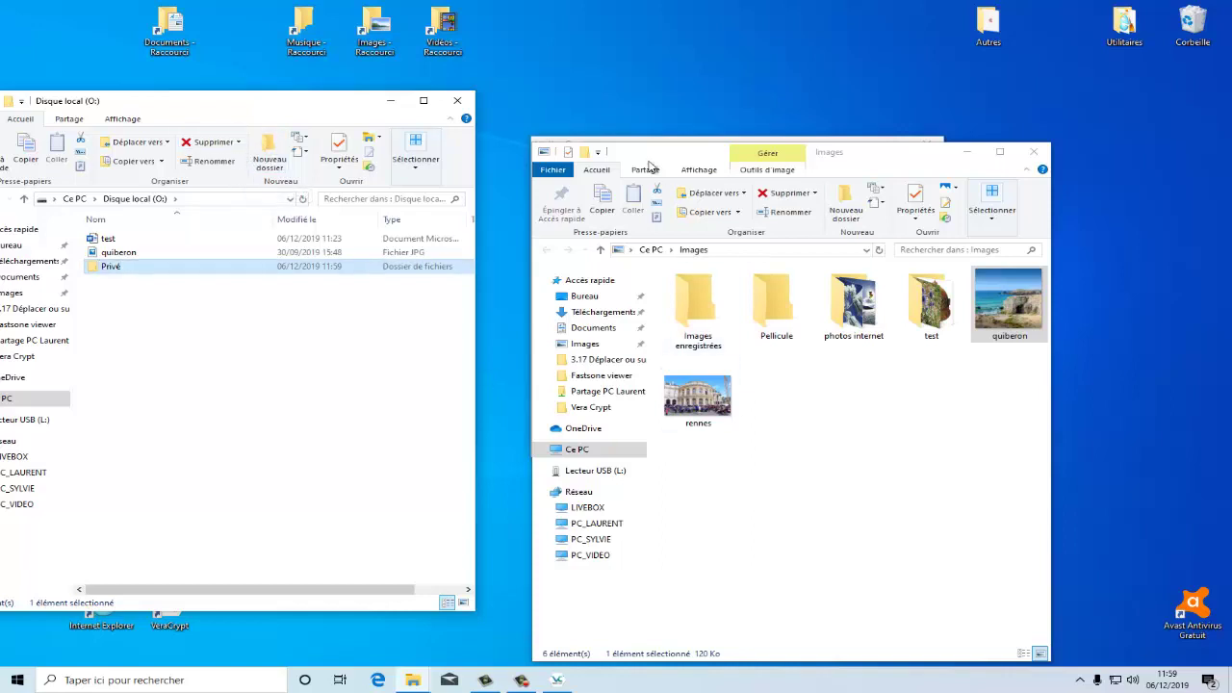
left_click(1032, 152)
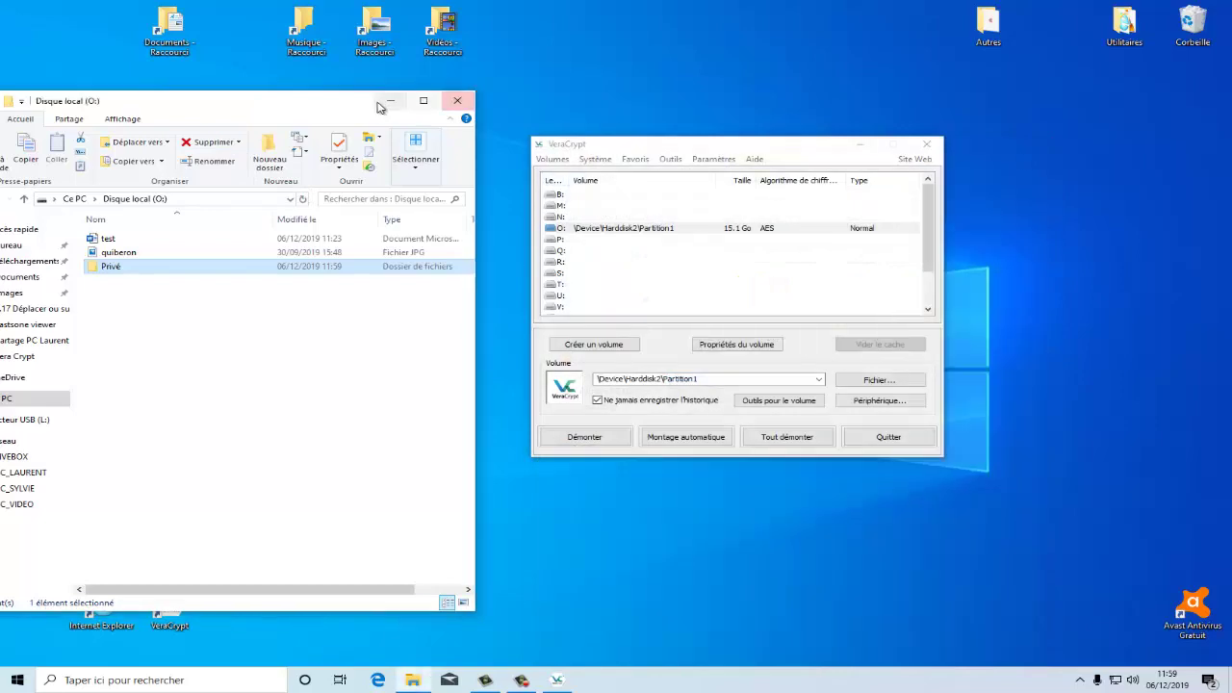
left_click_drag(255, 109, 297, 81)
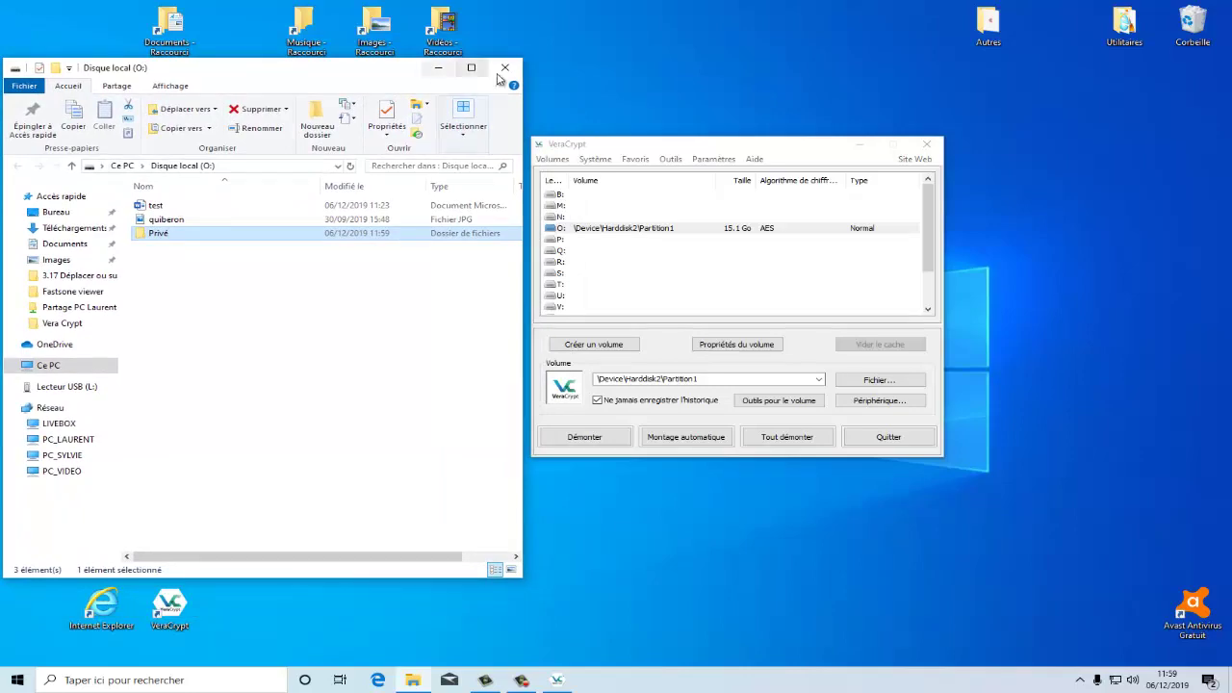
- Close the drive window and reopen drive O: from This PC to check its contents
left_click(505, 68)
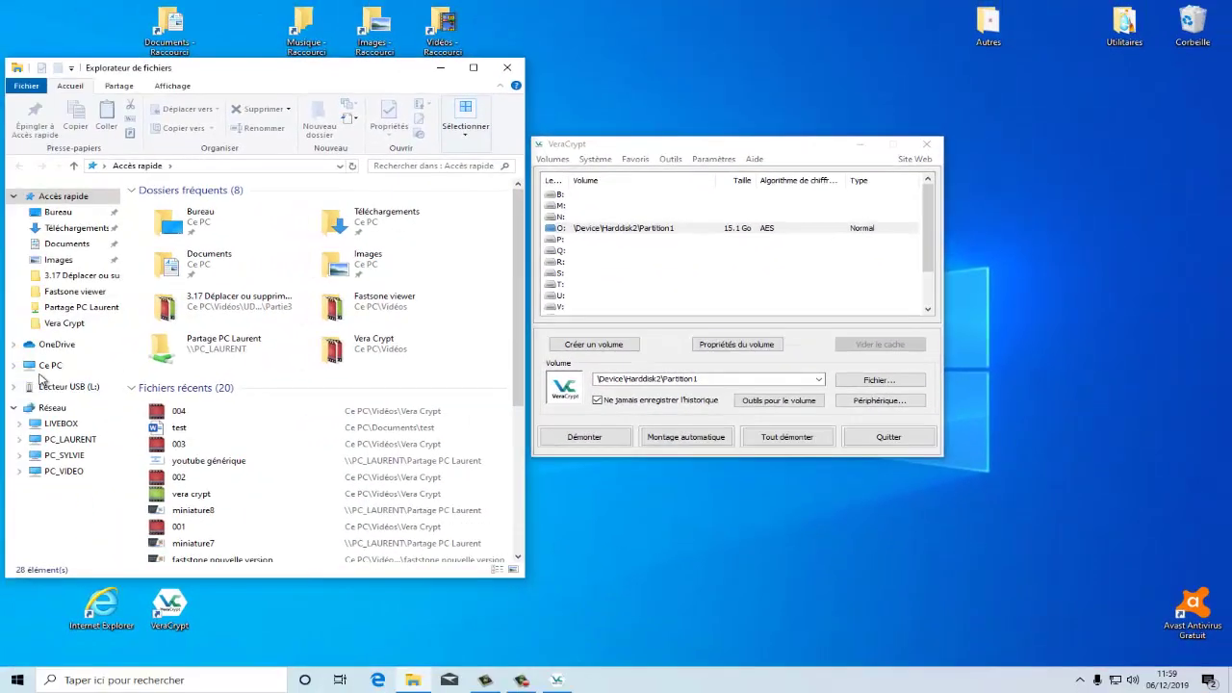
left_click(43, 366)
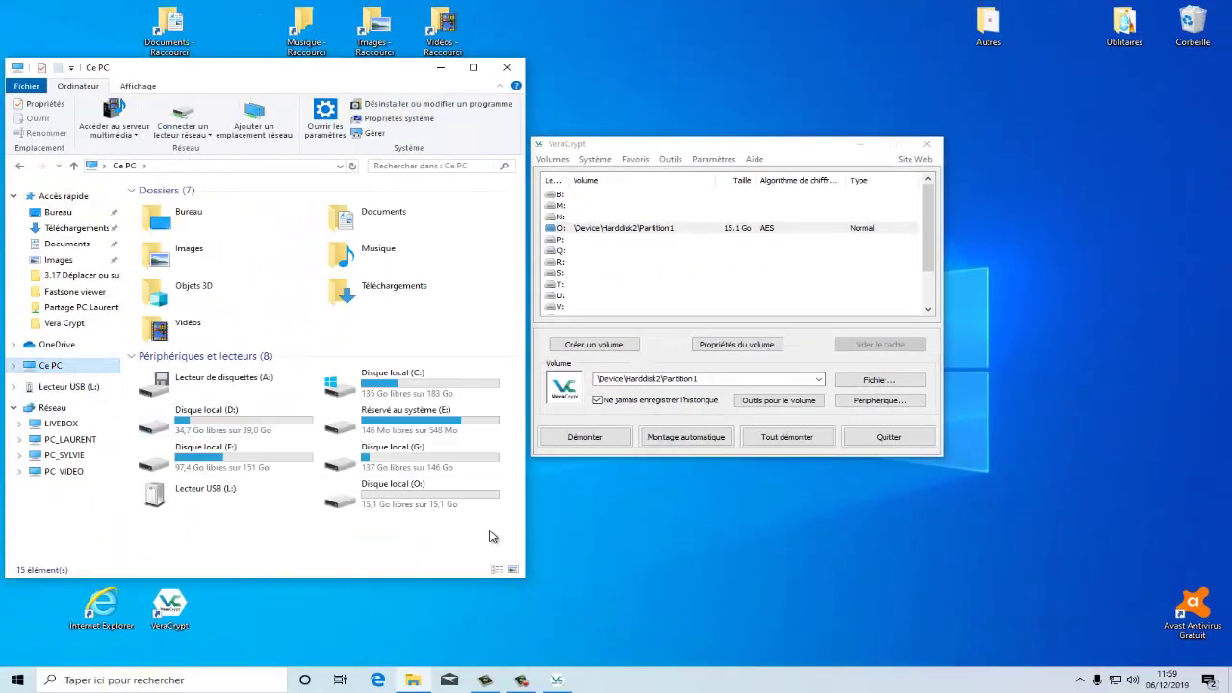
double_click(390, 493)
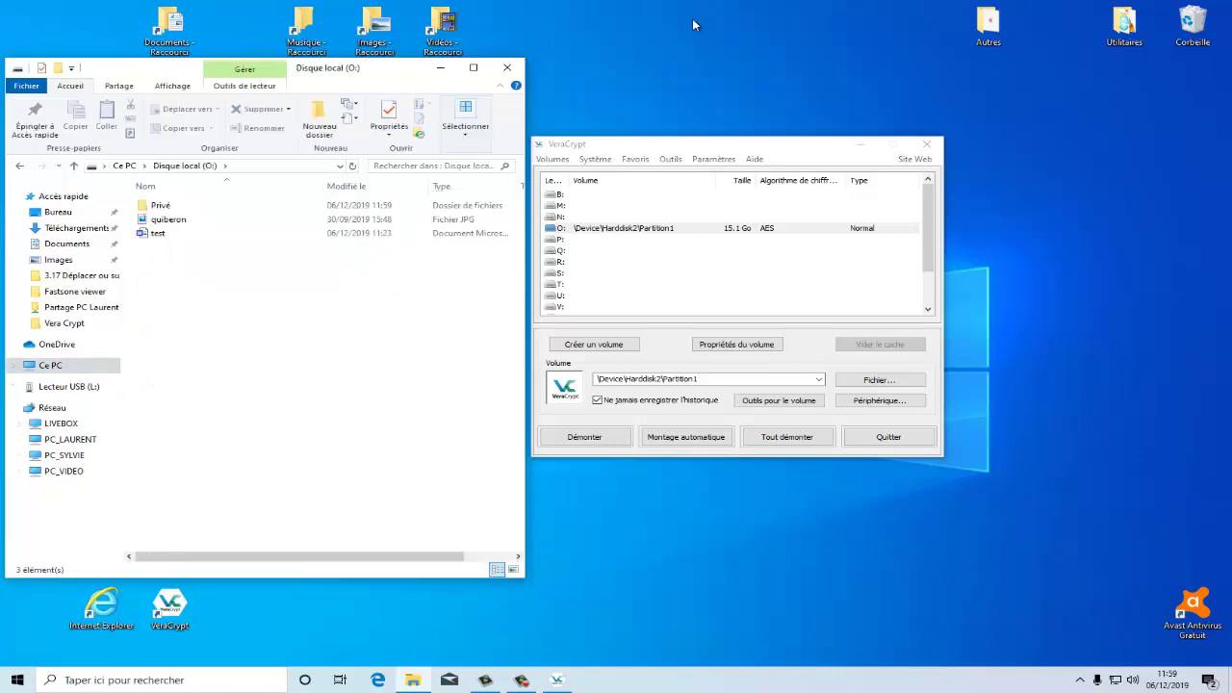
- Close the drive O: window and dismount the encrypted volume from drive letter O:
left_click(509, 74)
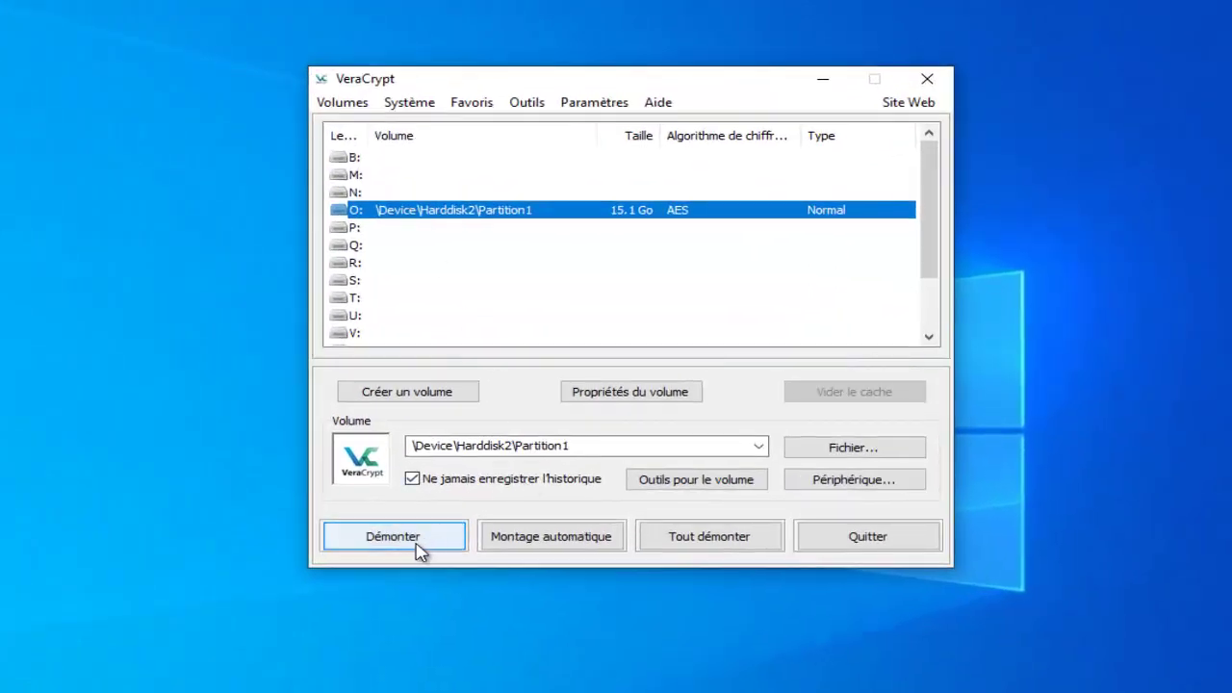
left_click(404, 543)
left_click(401, 541)
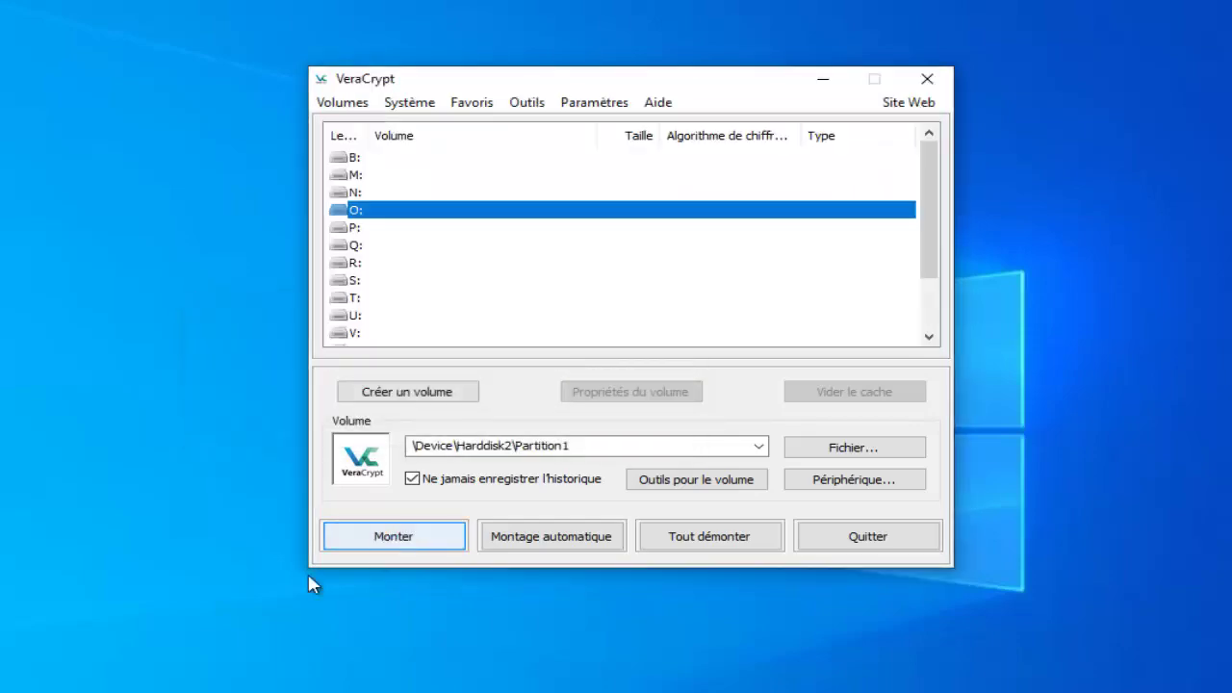
- Try to open USB drive L: directly from This PC in File Explorer, and dismiss the notice
left_click(413, 679)
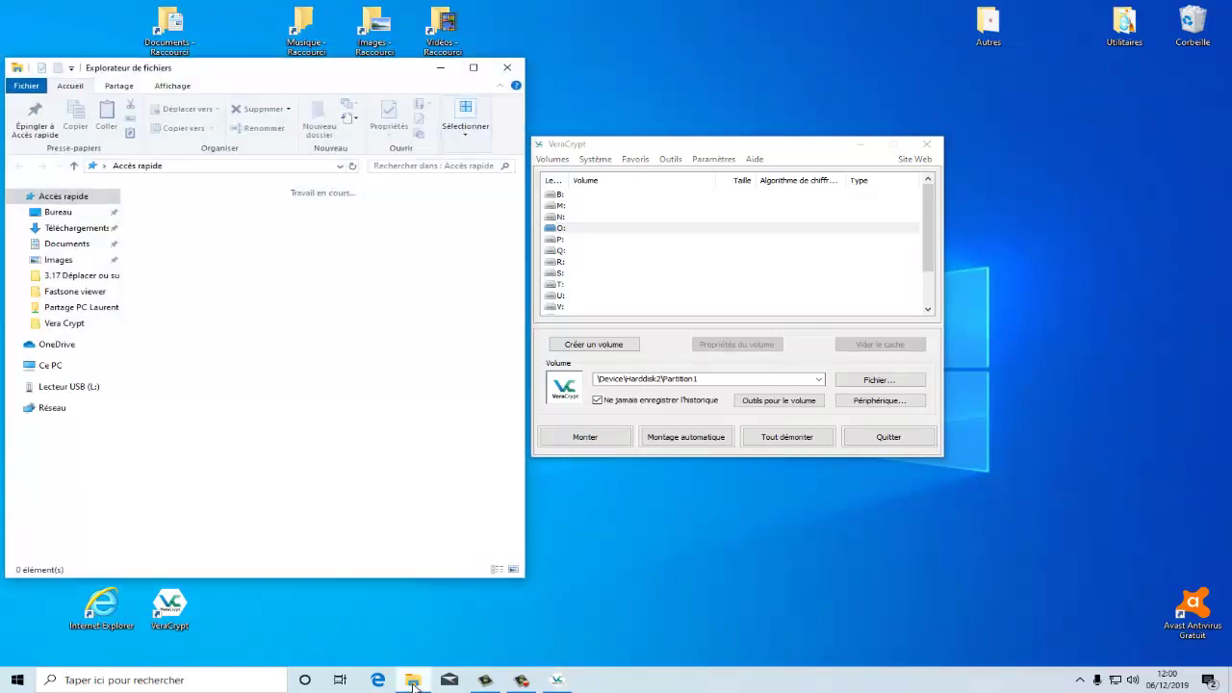
left_click(53, 365)
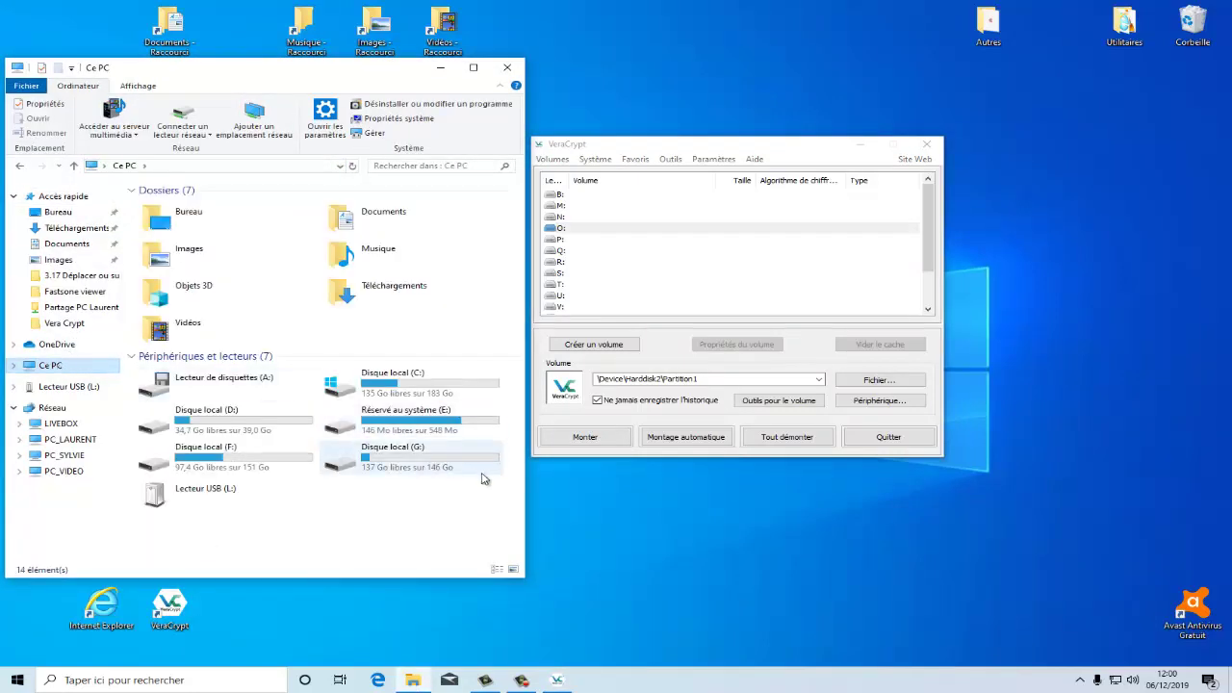
double_click(206, 497)
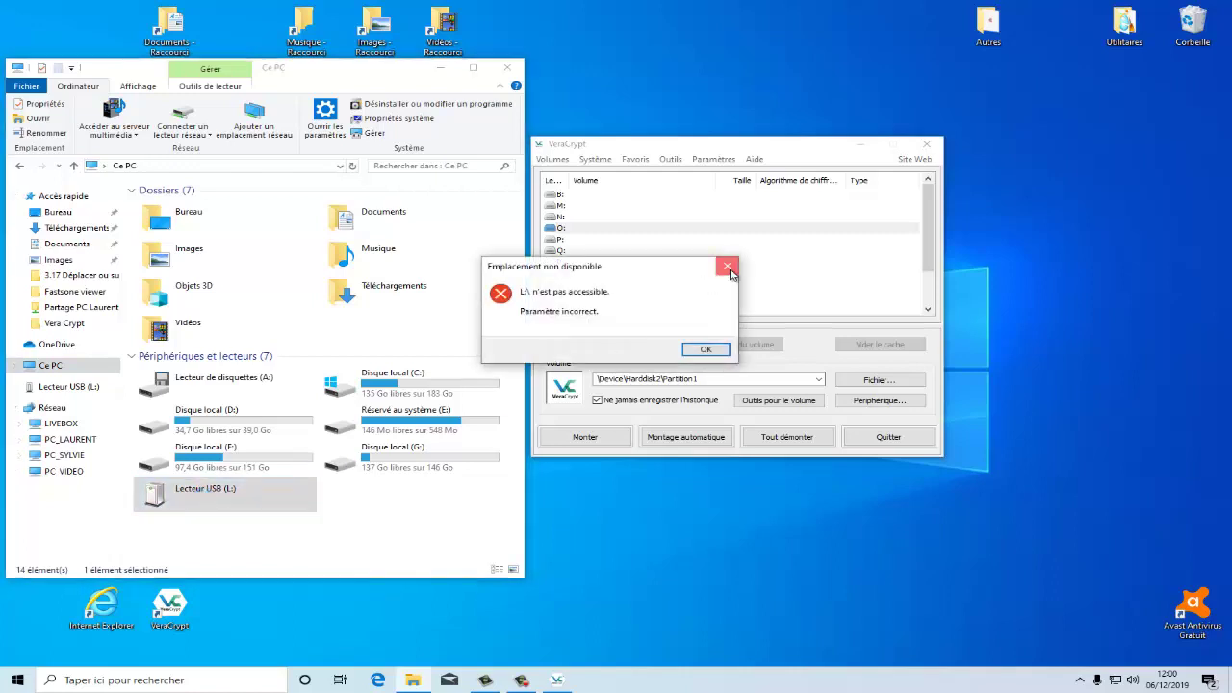
left_click(729, 269)
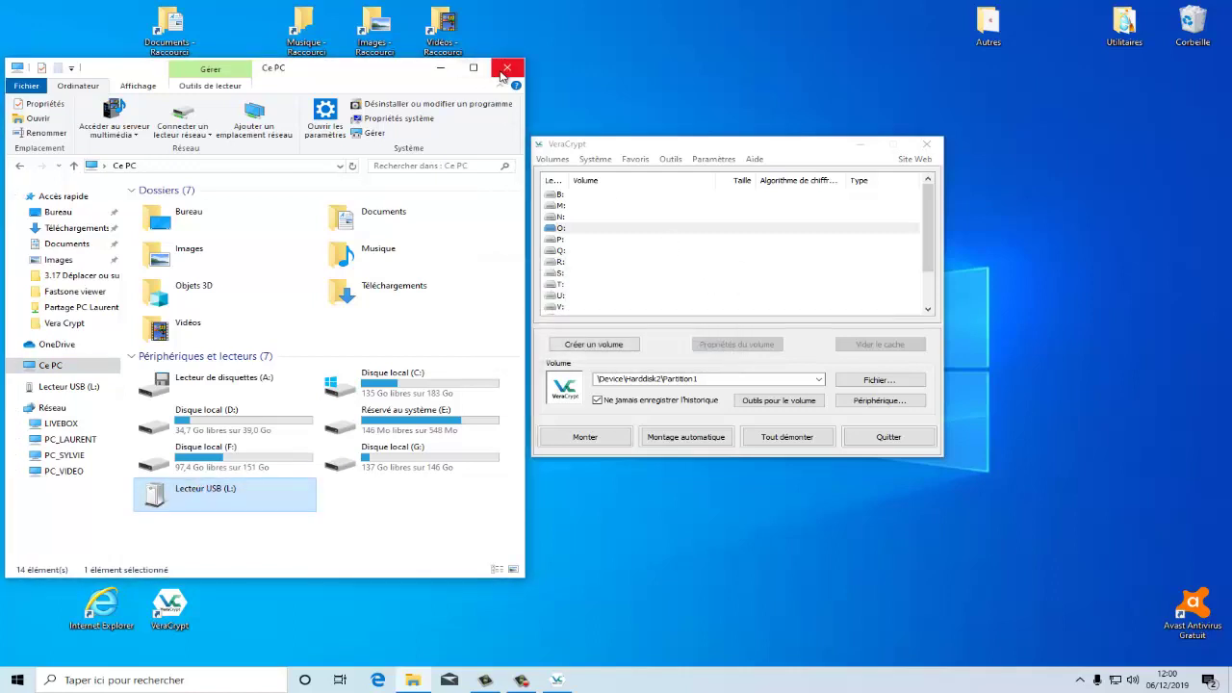
- Close the This PC window and select removable disk partition \Device\Harddisk2\Partition1 (L:) as the VeraCrypt volume
left_click(503, 73)
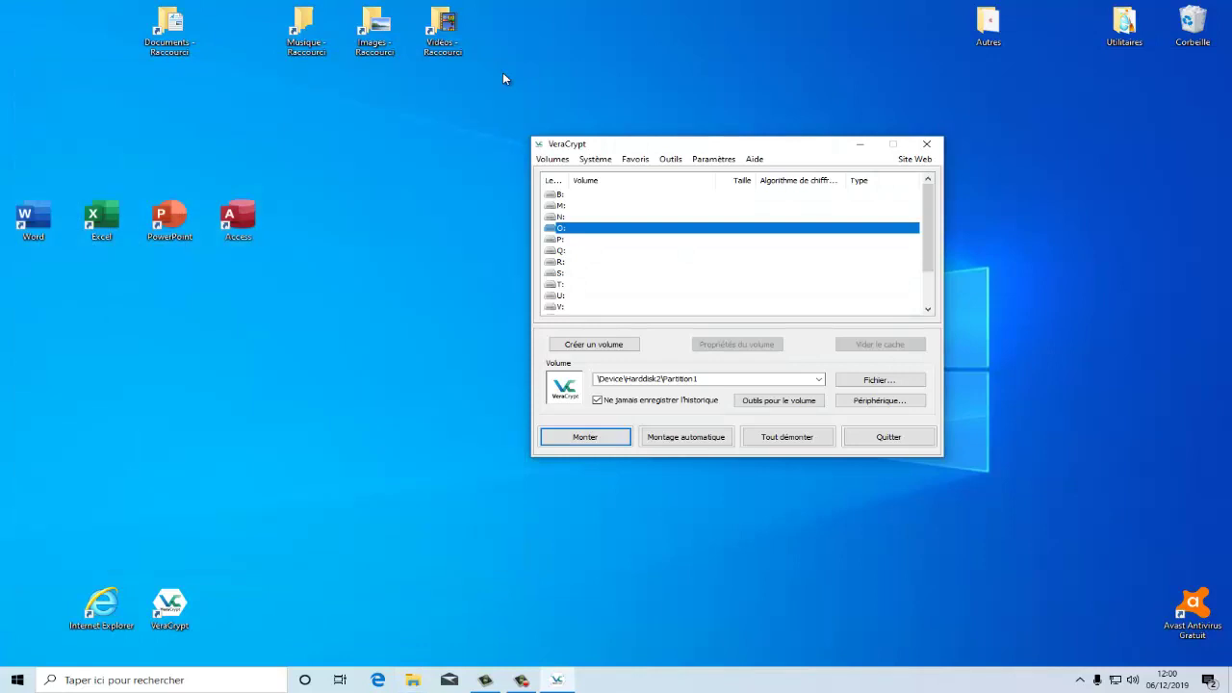
left_click(862, 403)
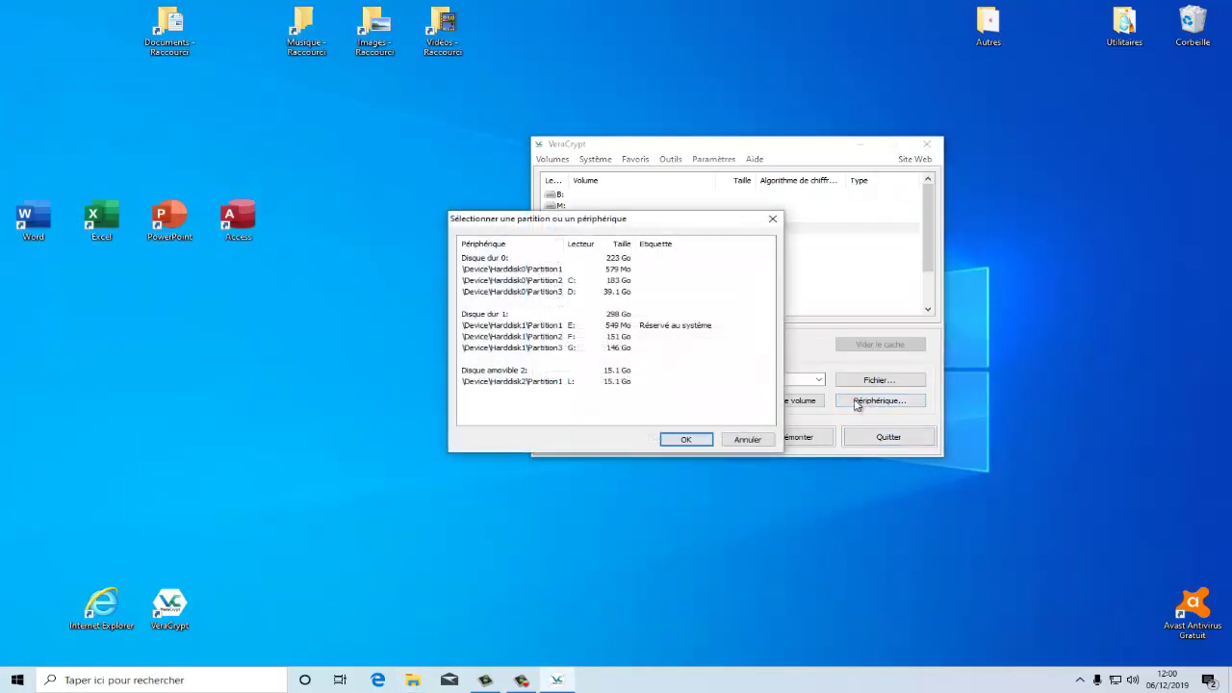
left_click(497, 382)
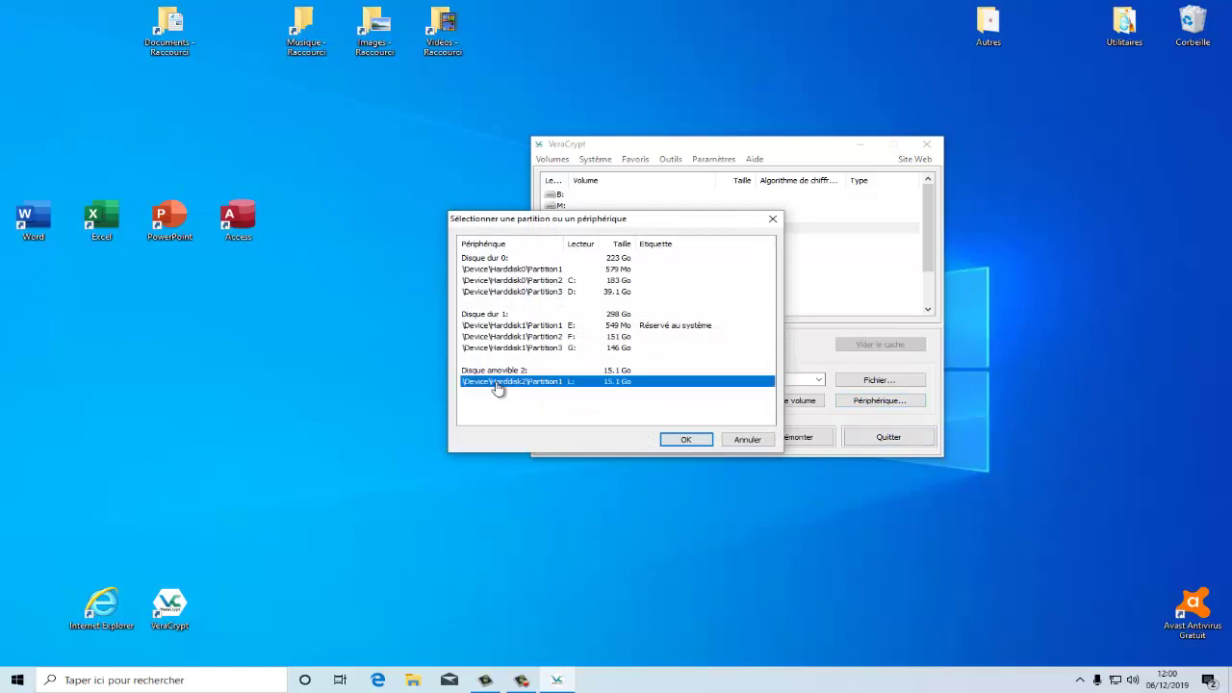
left_click(685, 440)
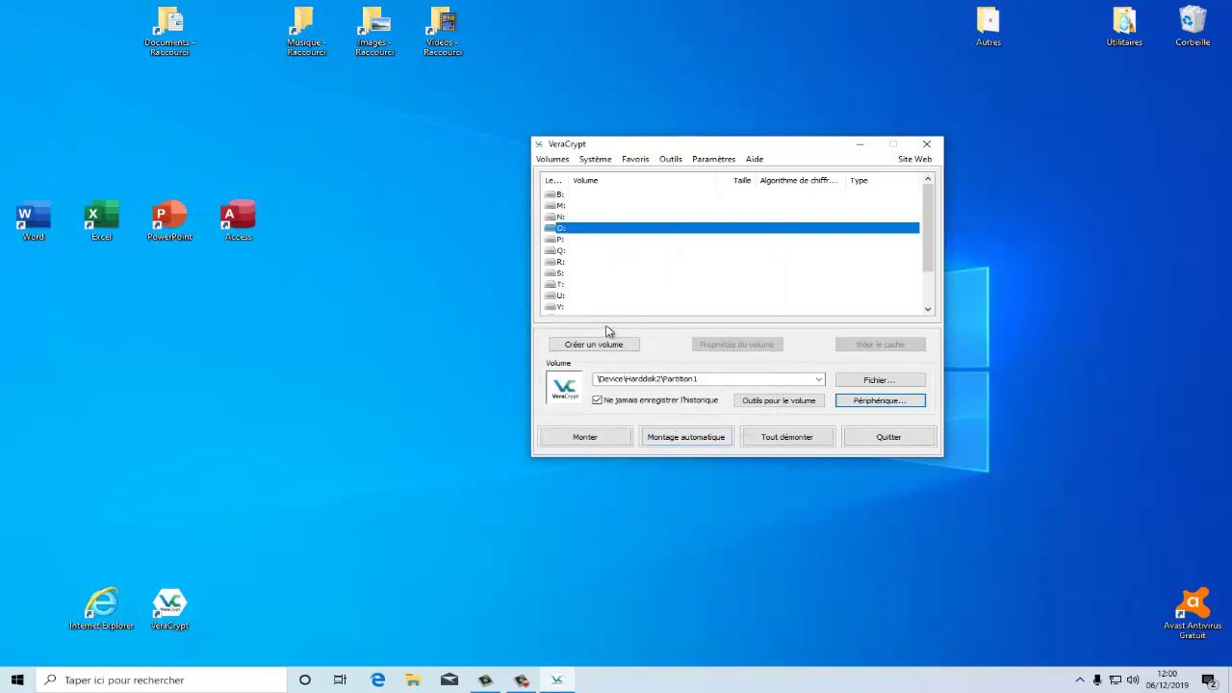
- Mount the selected partition on drive letter O:, entering the volume password with PRF auto-detection
left_click(585, 439)
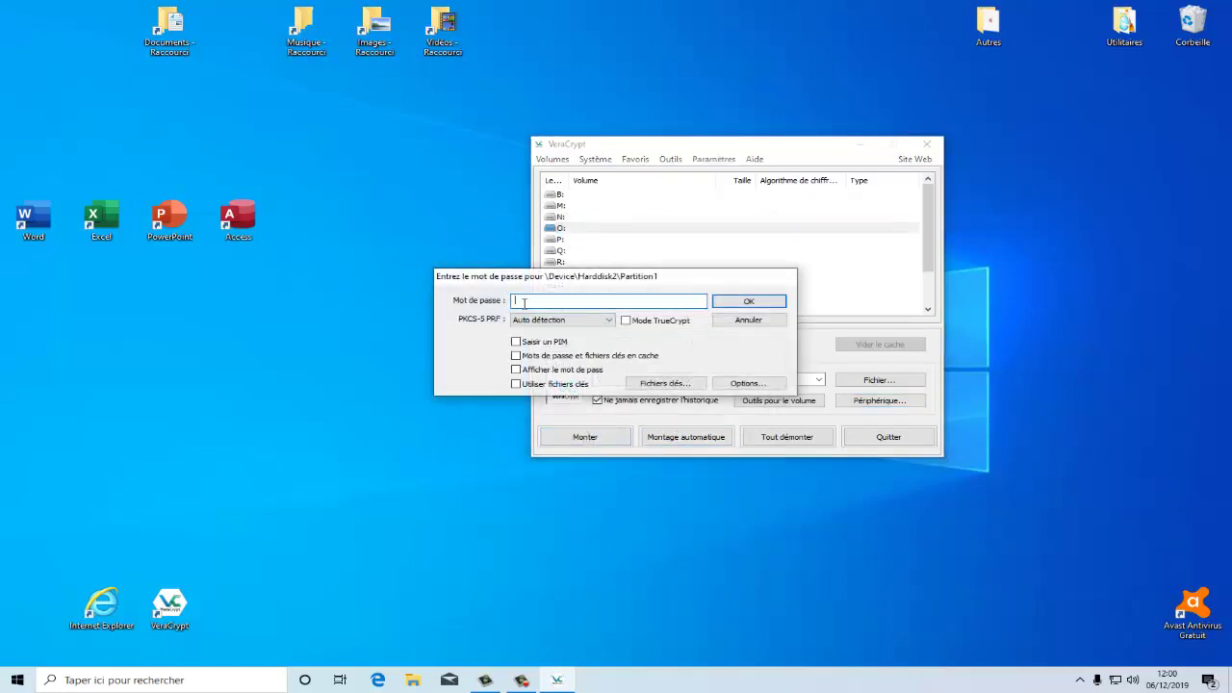
type("••••••")
left_click(753, 303)
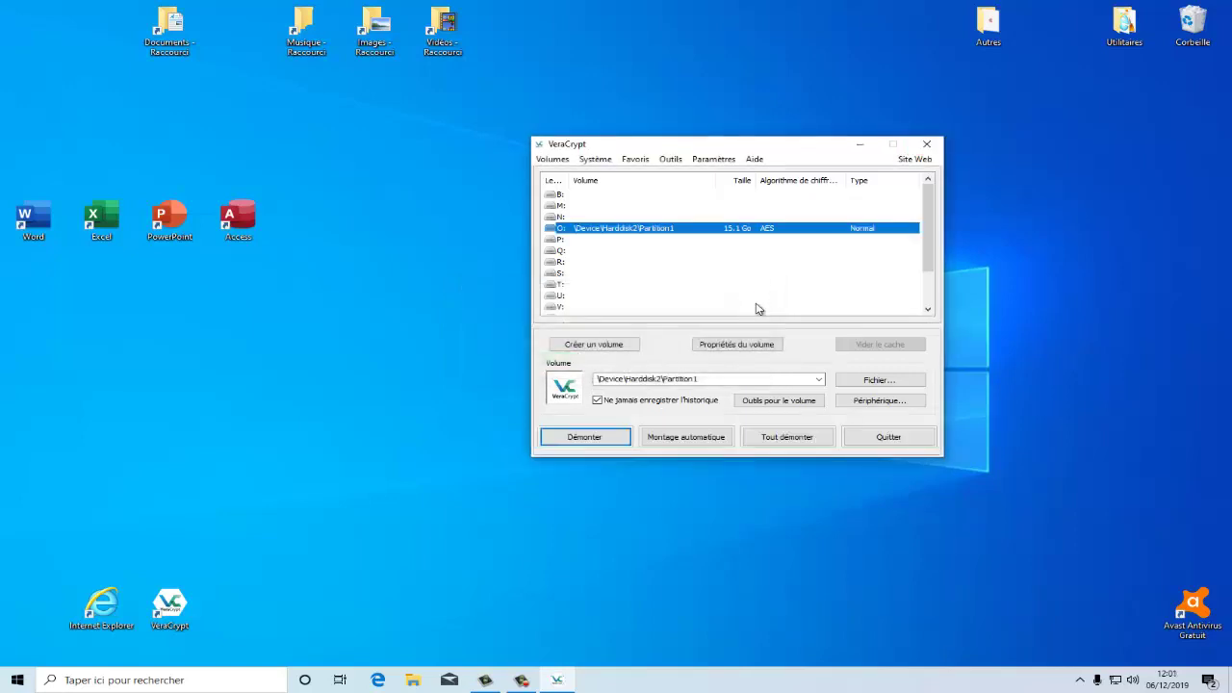
- Open the mounted drive O: and view the quiberon picture stored on it, closing the picture viewer when done
double_click(697, 231)
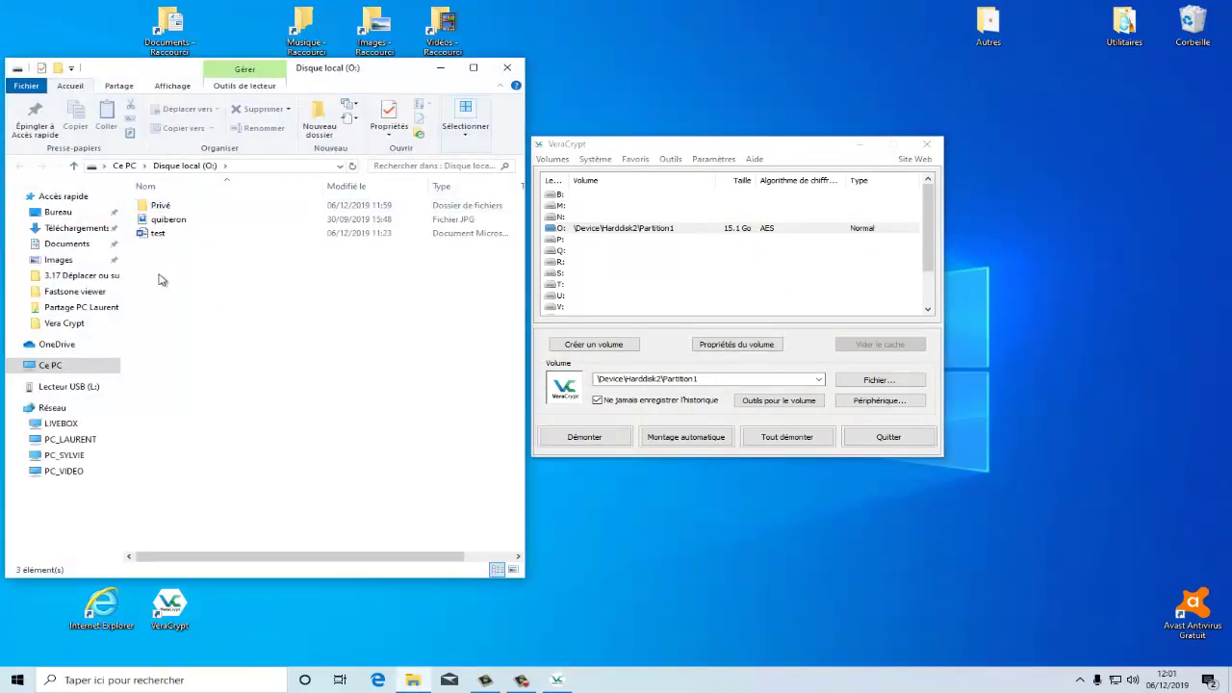
left_click(161, 222)
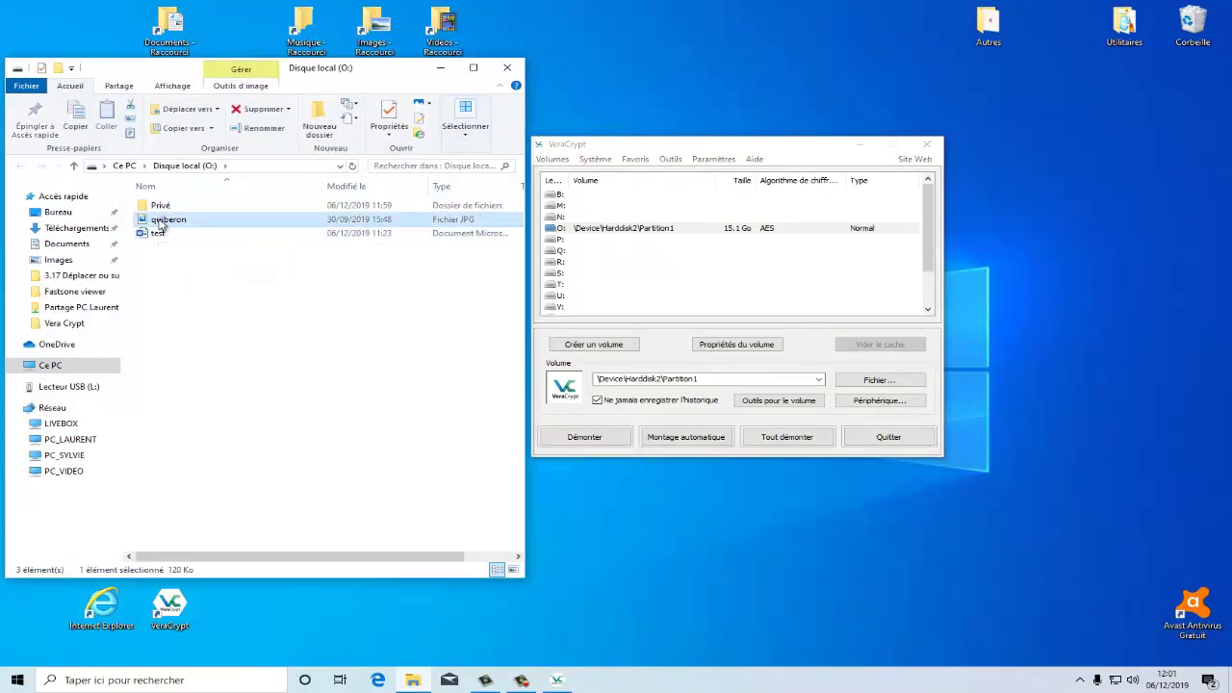
double_click(161, 222)
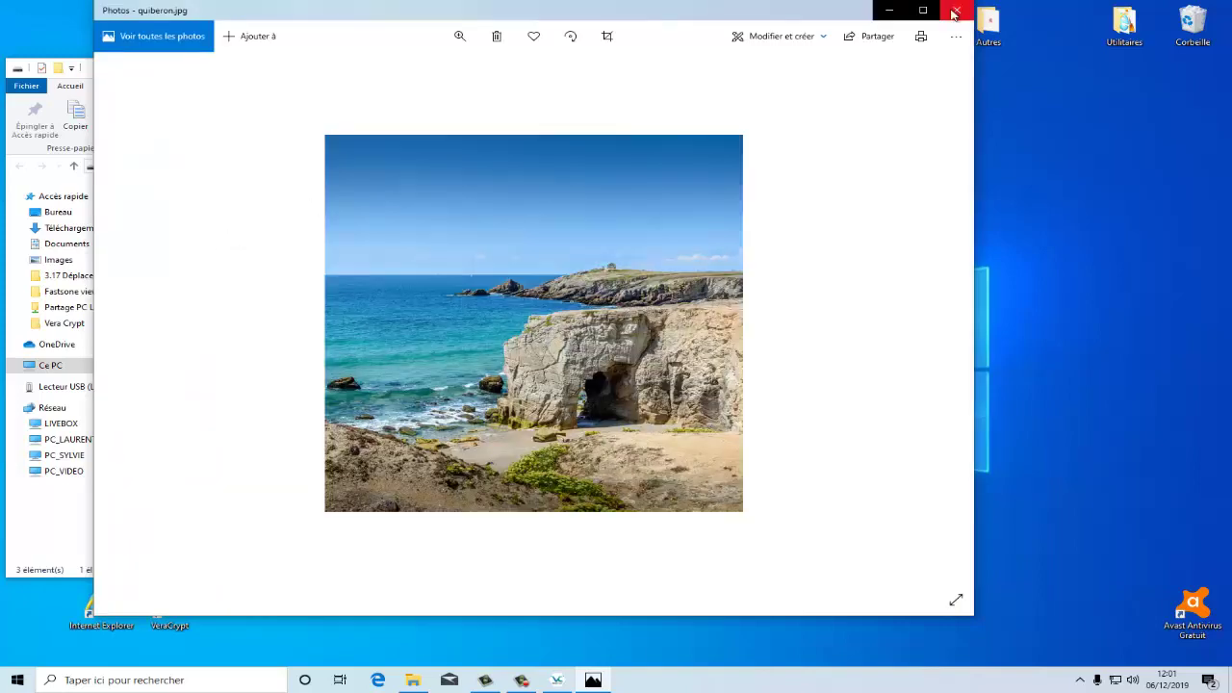
left_click(953, 12)
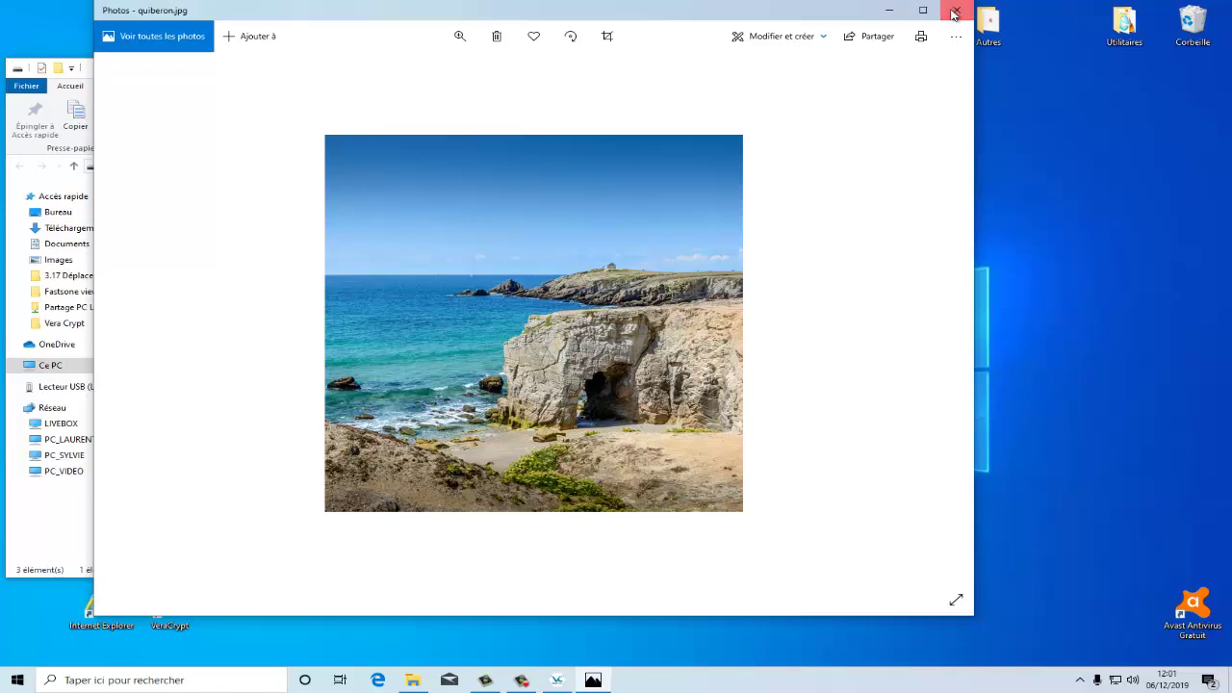